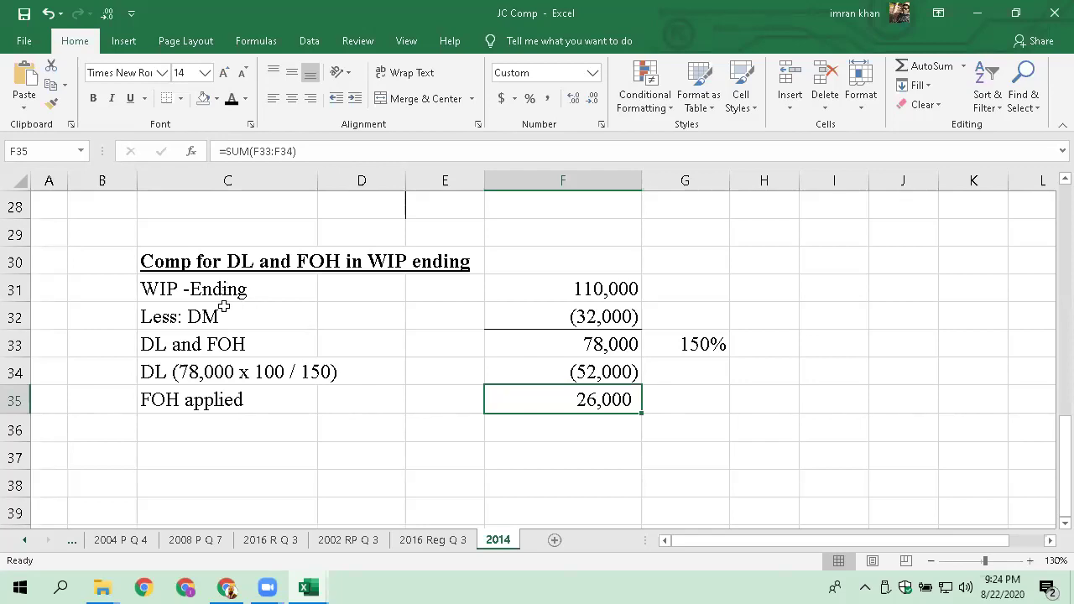
Create a copy of the 2014 worksheet and place it at the end of the JC Comp workbook
click(585, 289)
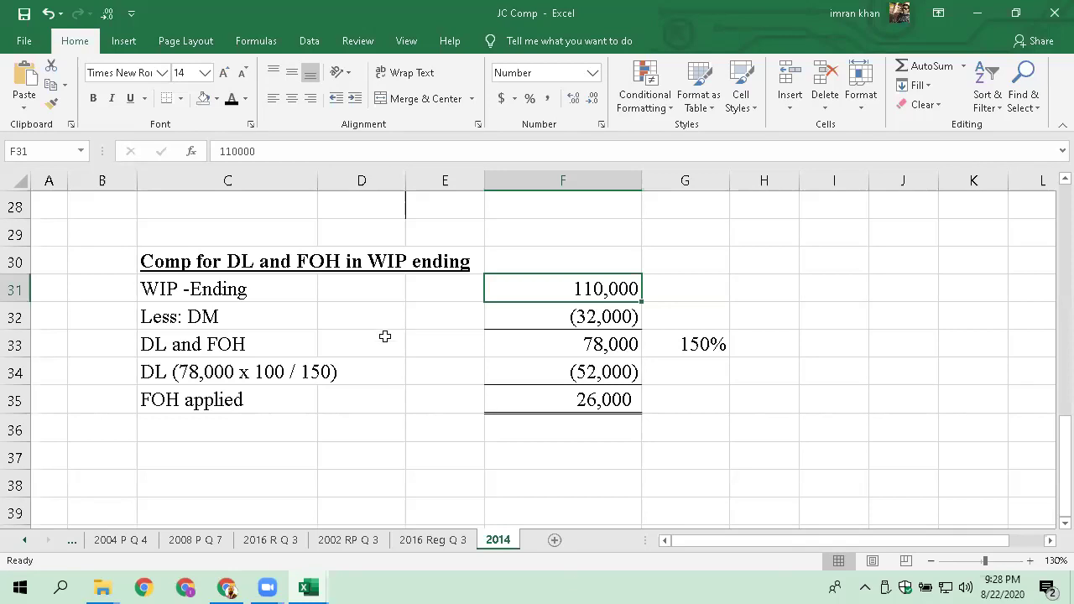
right_click(499, 541)
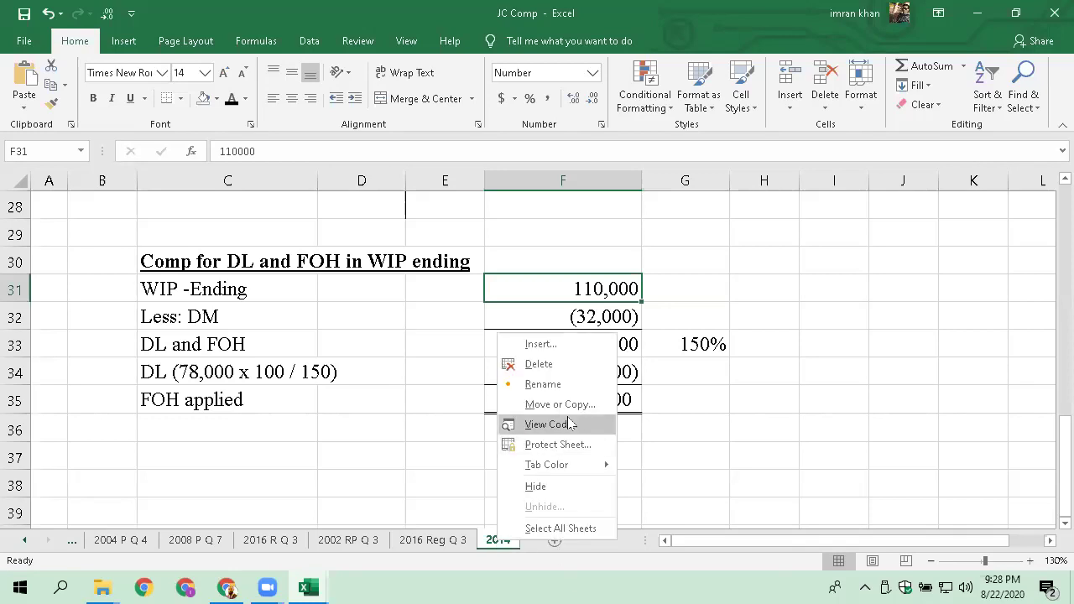
click(584, 415)
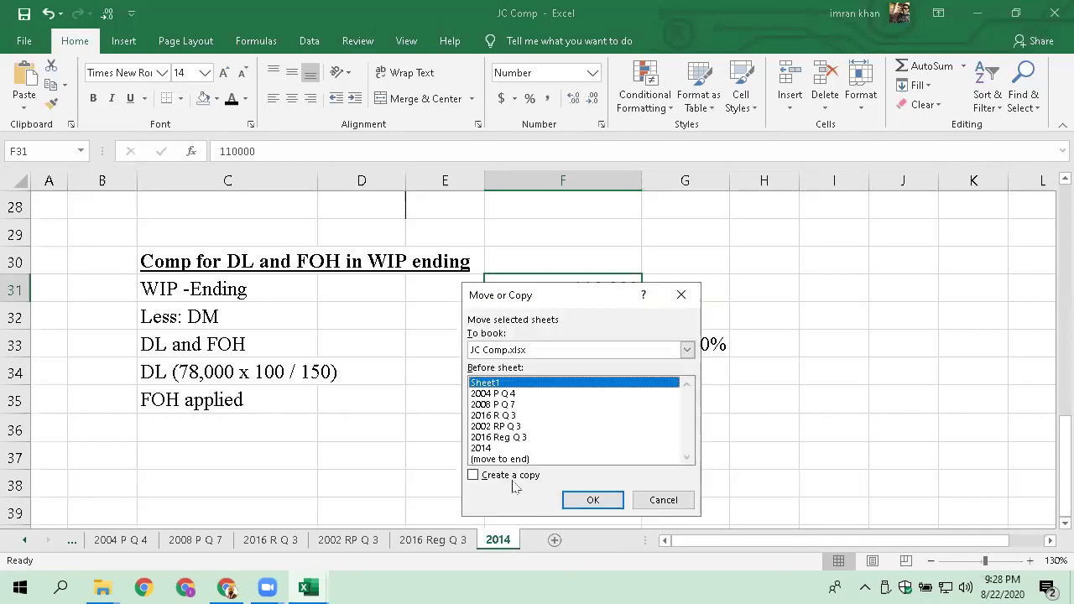
click(509, 475)
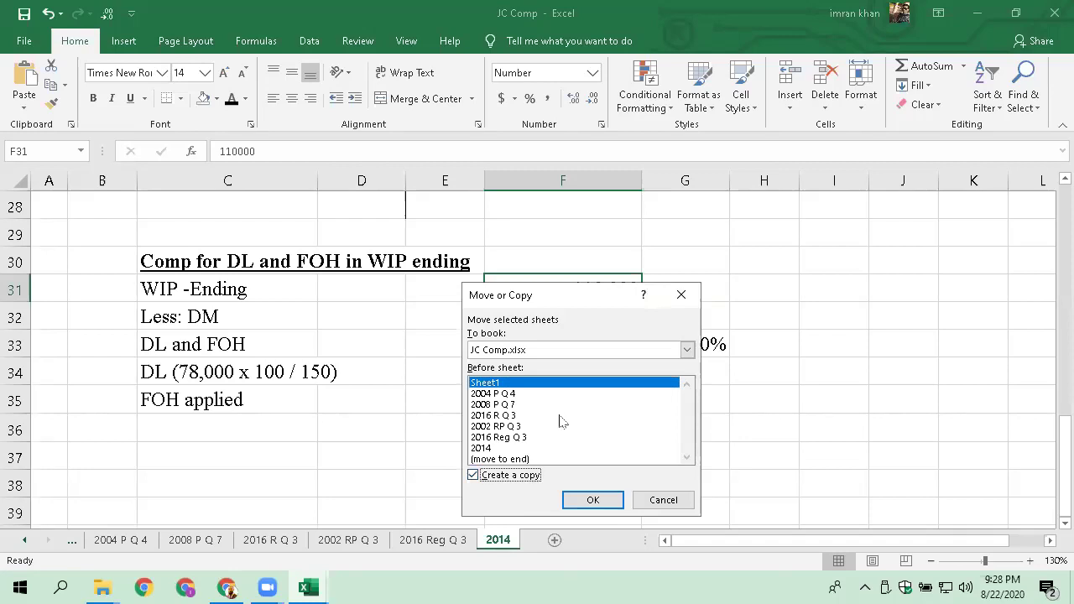
click(528, 459)
click(584, 502)
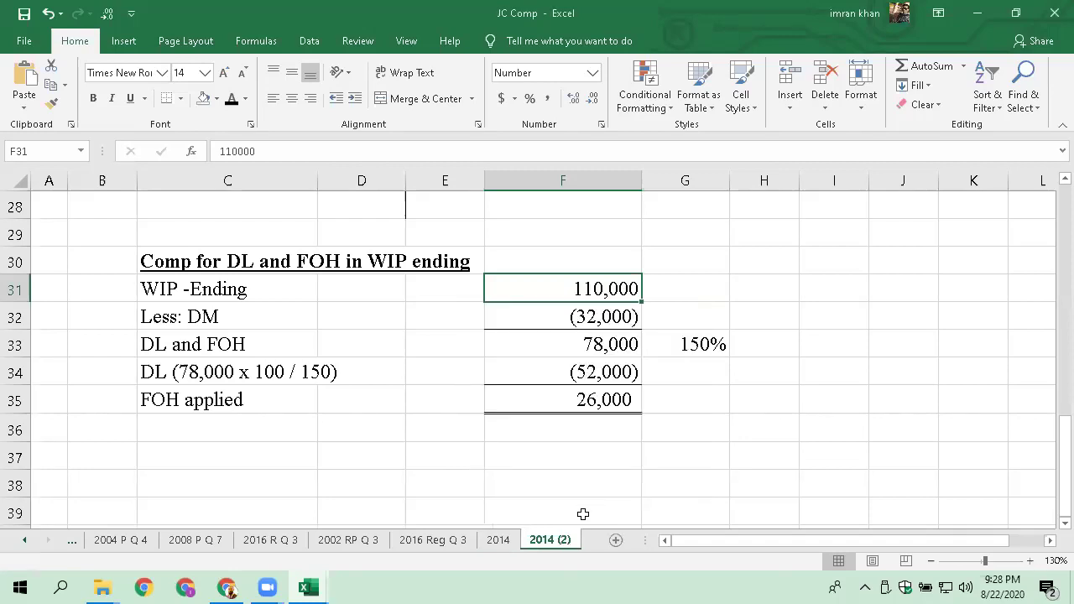
Rename the copied worksheet as 2009 R Q 7
double_click(562, 539)
text(2009)
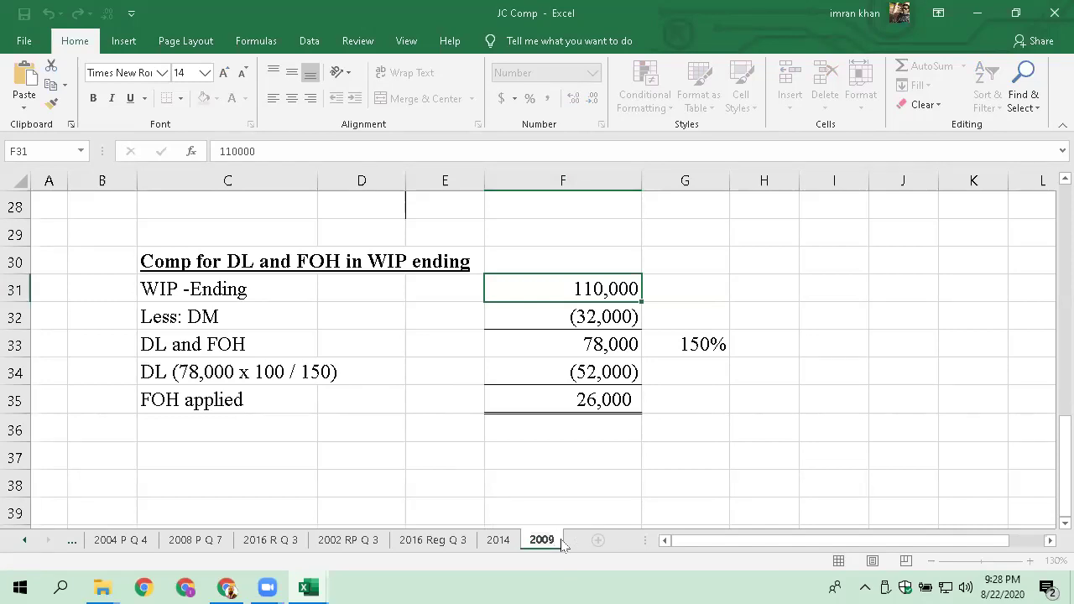
text(R)
text( Q 8)
key(BackSpace)
text(7)
key(Return)
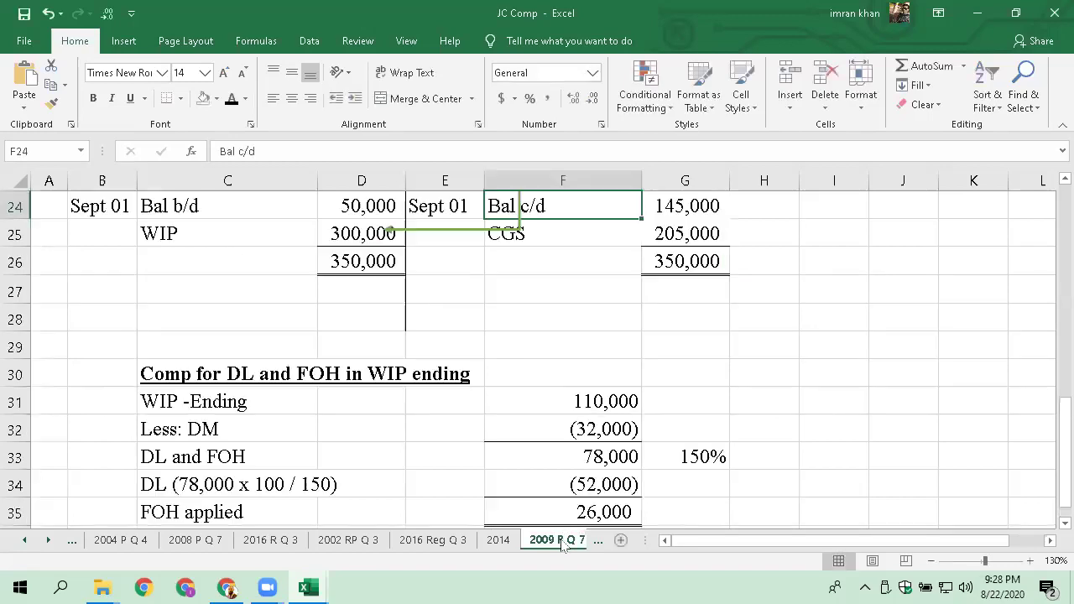
Select the M I account's cells from B5 and delete the orange connector arrow linking it to Work in process
key(ctrl+Up)
key(ctrl+Up)
key(ctrl+Up)
key(ctrl+Up)
key(Down)
key(Down)
key(Down)
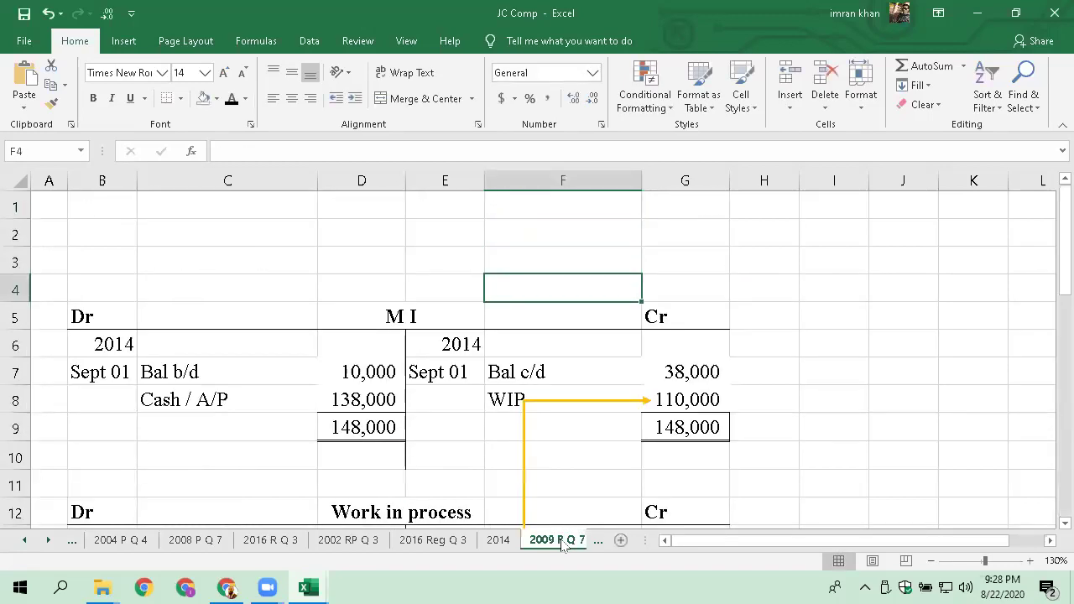
key(Left)
key(Left)
key(Left)
key(Left)
key(Down)
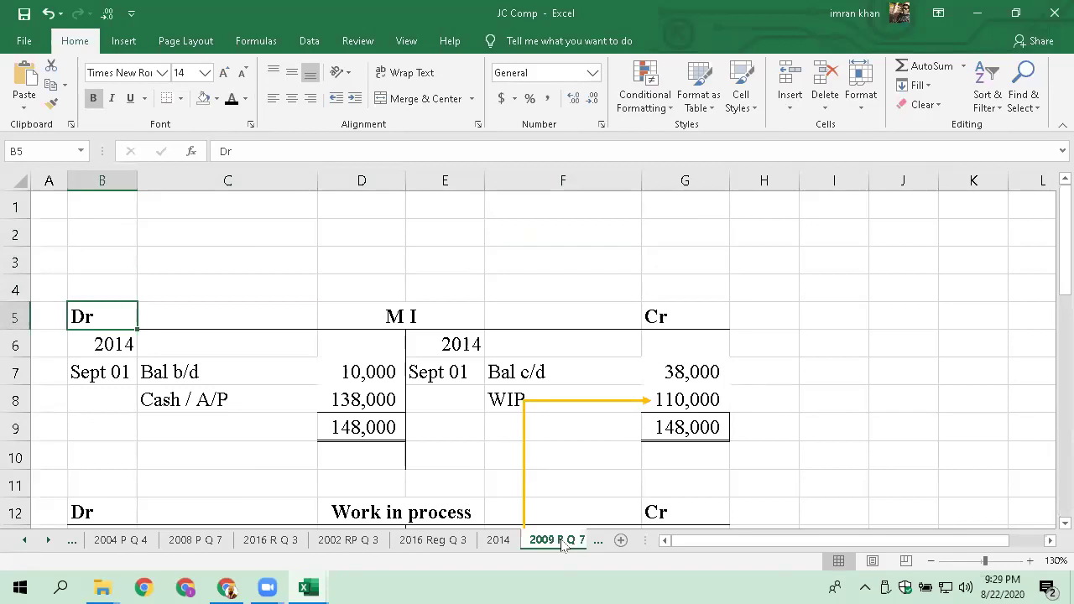
key(shift+Down)
key(shift+Down)
key(shift+Down)
key(shift+Down)
key(shift+Right)
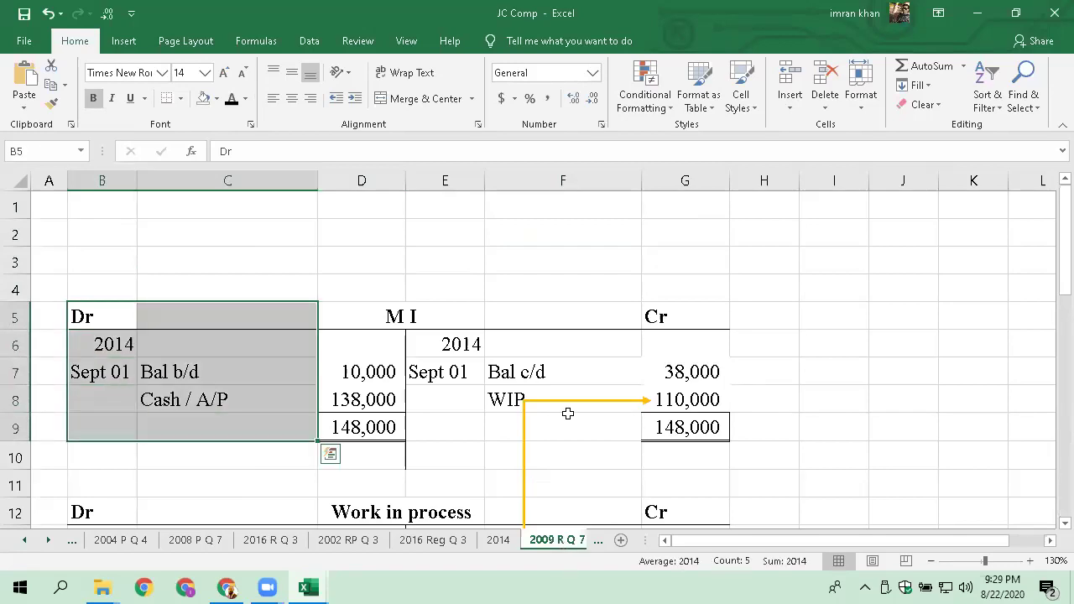
scroll(566, 414, down, 1)
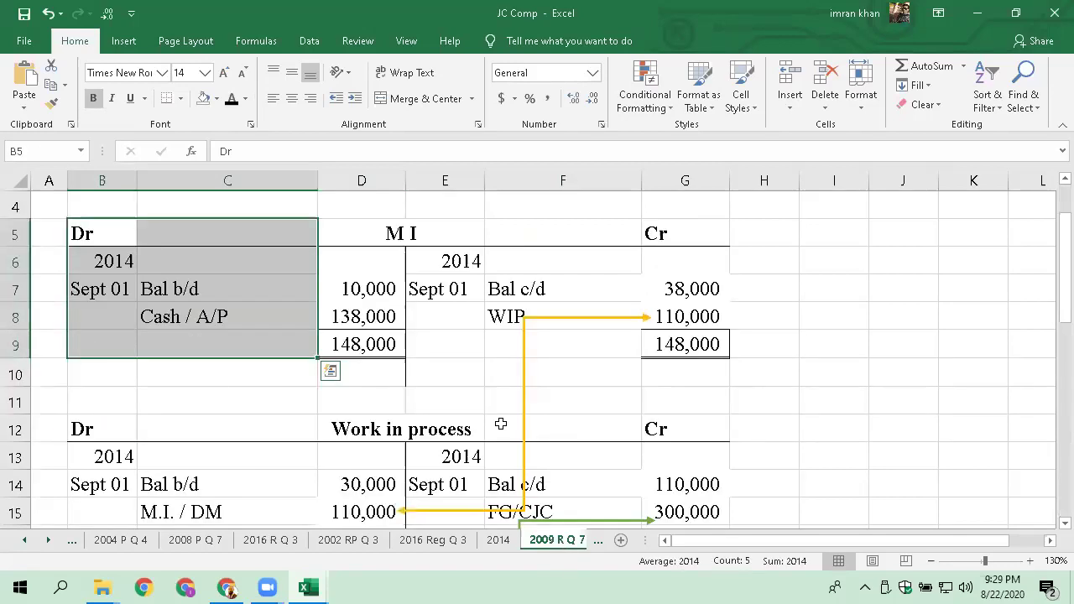
click(525, 379)
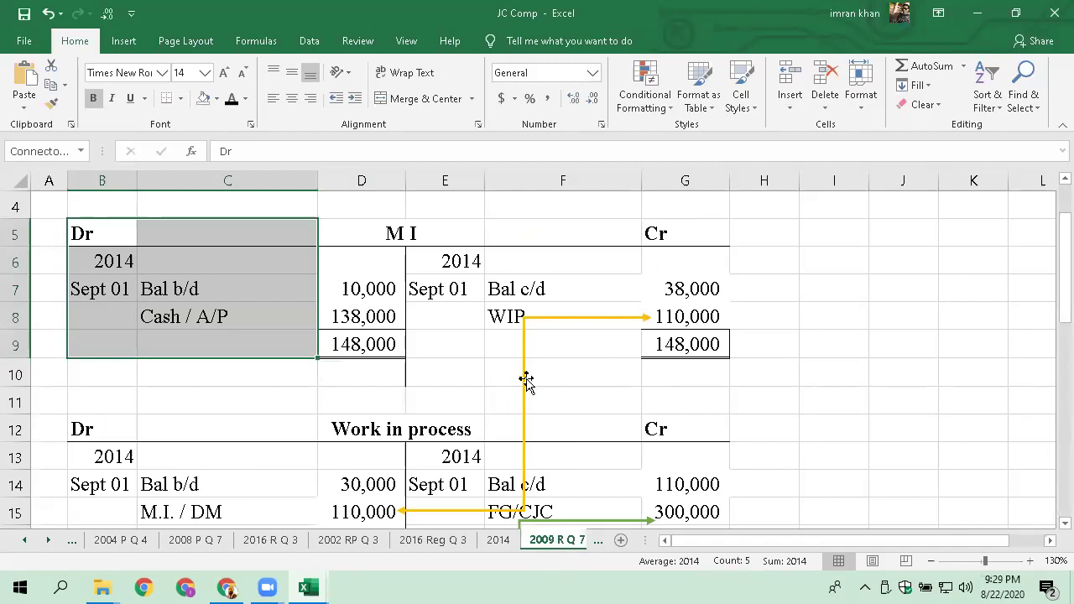
key(Delete)
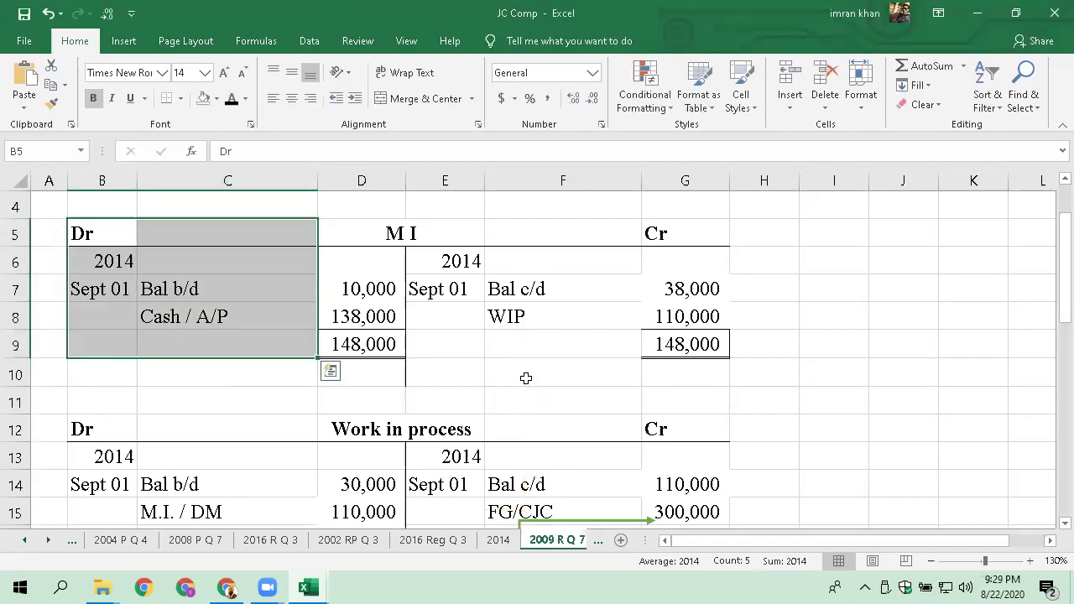
Extend the selection to row 10 and delete the entire rows 5 to 10 holding the M I account
key(shift+Down)
key(shift+Down)
key(shift+Up)
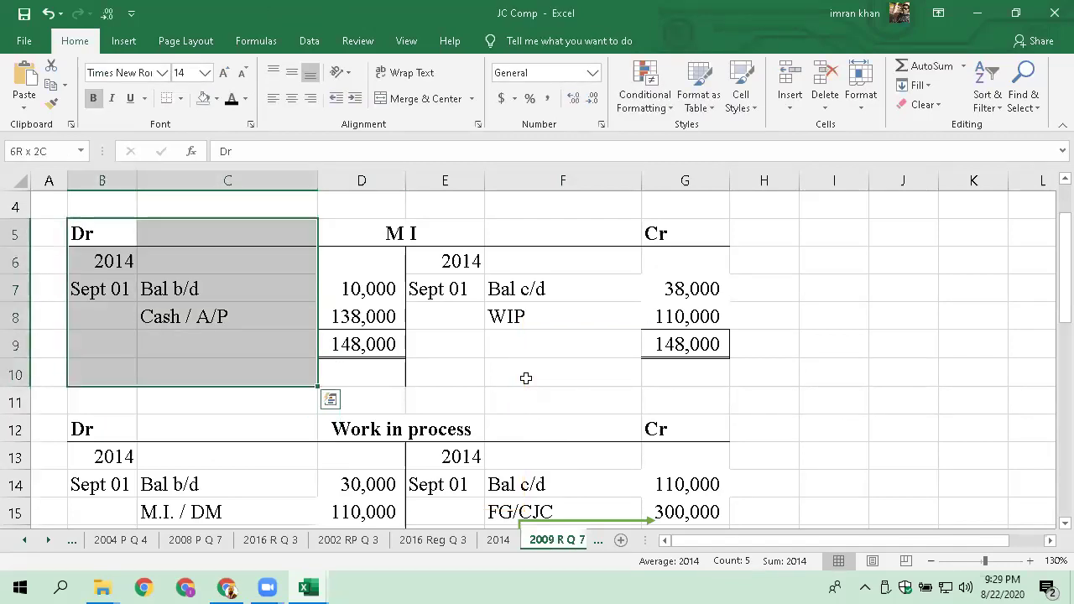
key(ctrl+minus)
key(Down)
key(Down)
key(Return)
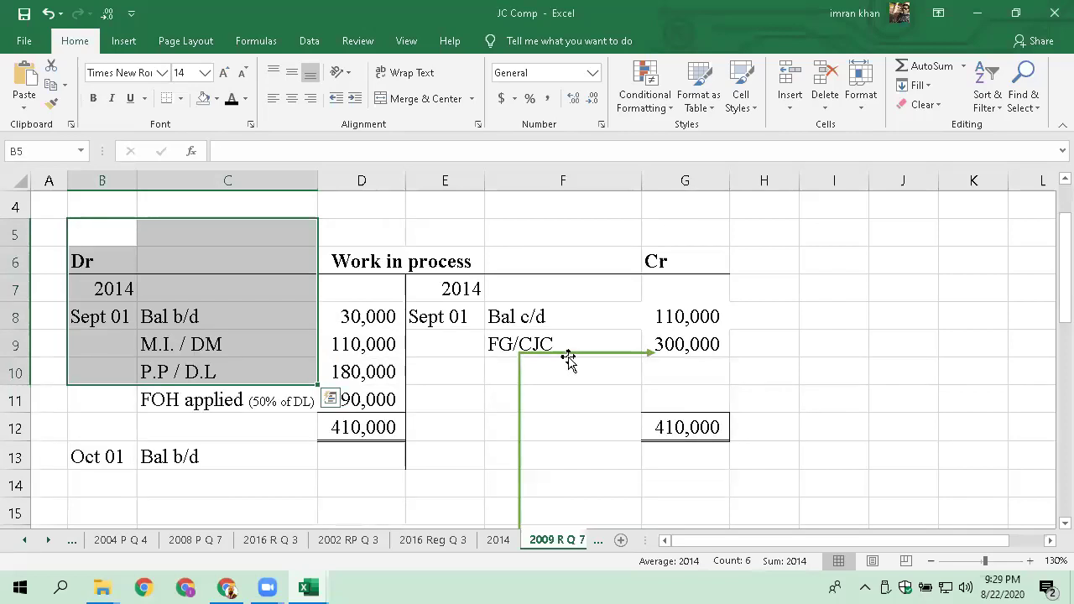
Delete the green connector arrow that points to the FG/CJC amount in the Work in process account
key(Up)
key(Up)
key(Up)
key(Up)
key(Down)
key(Down)
key(Down)
key(Down)
key(Down)
key(Down)
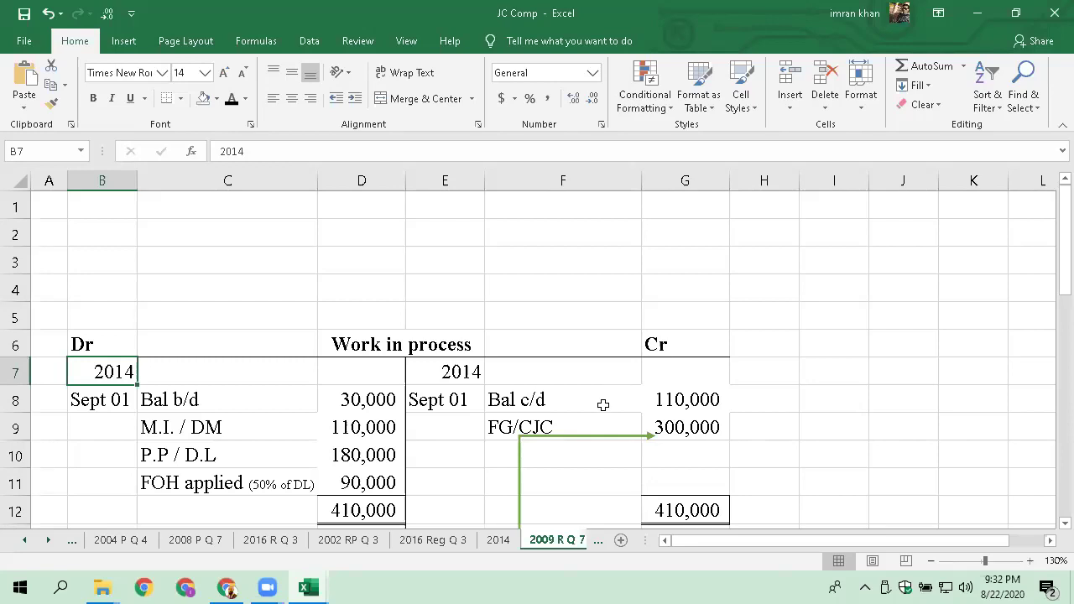
click(600, 436)
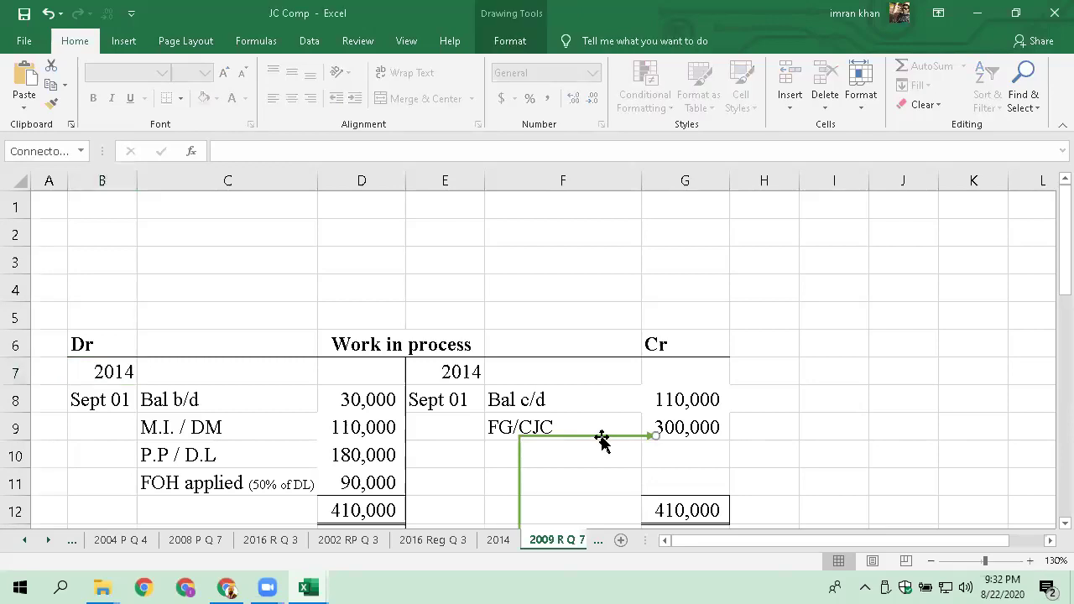
key(Delete)
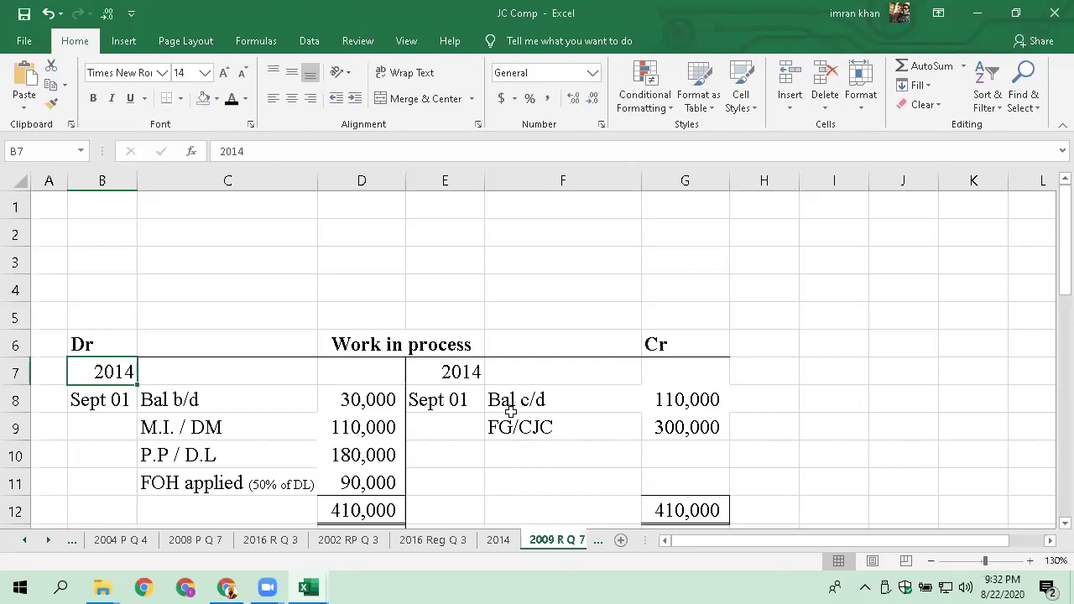
Set the year to 2009 on both the debit and credit sides of Work in process, in B7 and E7
text(2009)
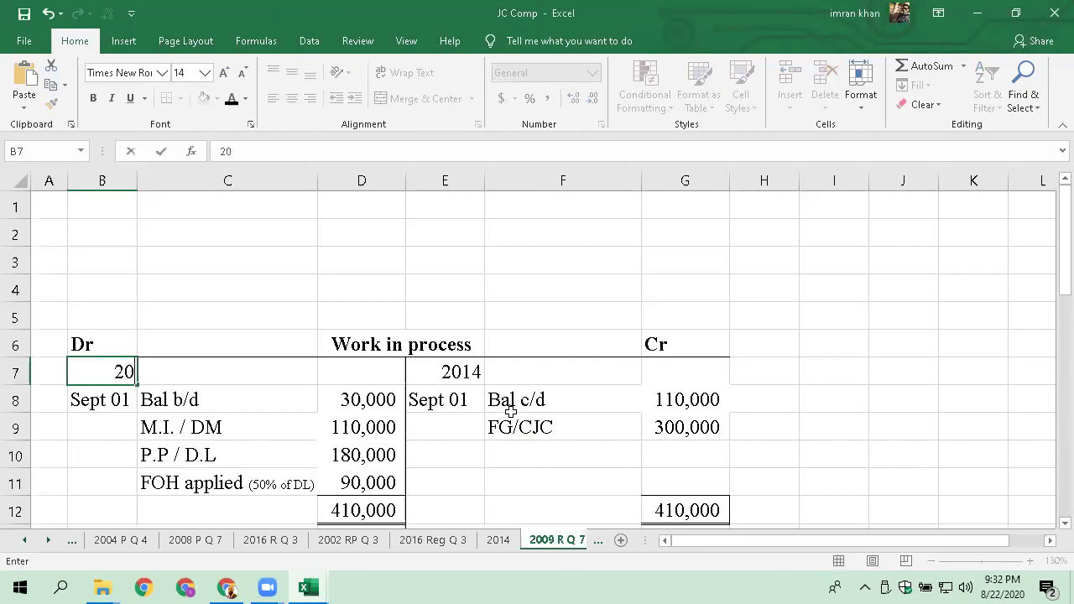
key(Tab)
key(Tab)
key(Tab)
text(2009)
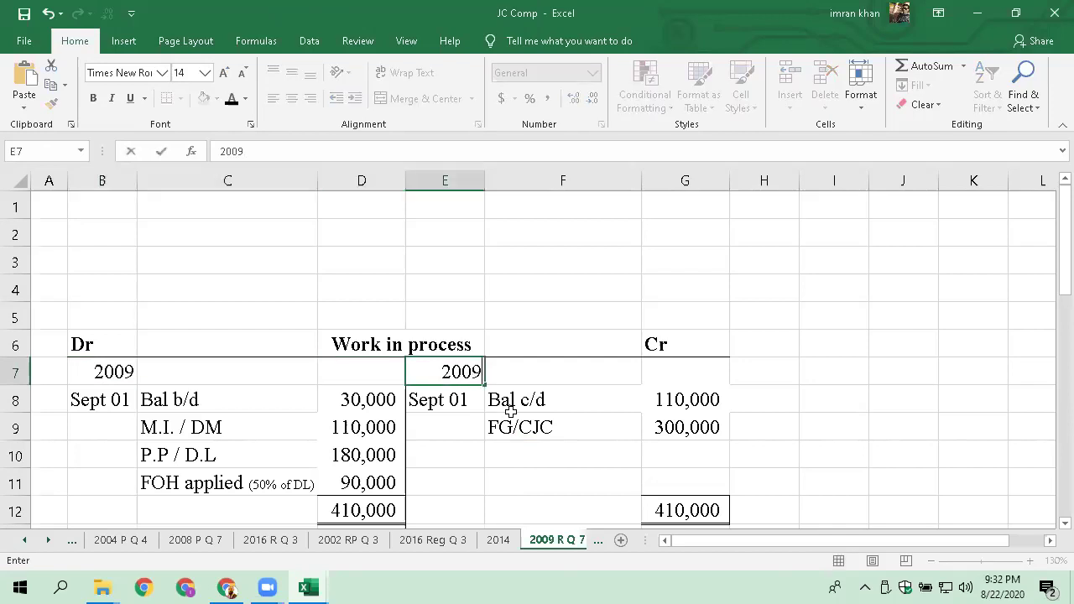
key(Return)
Try Mar 01 as the credit-side date in E8 and clear that cell
text(MAr 01)
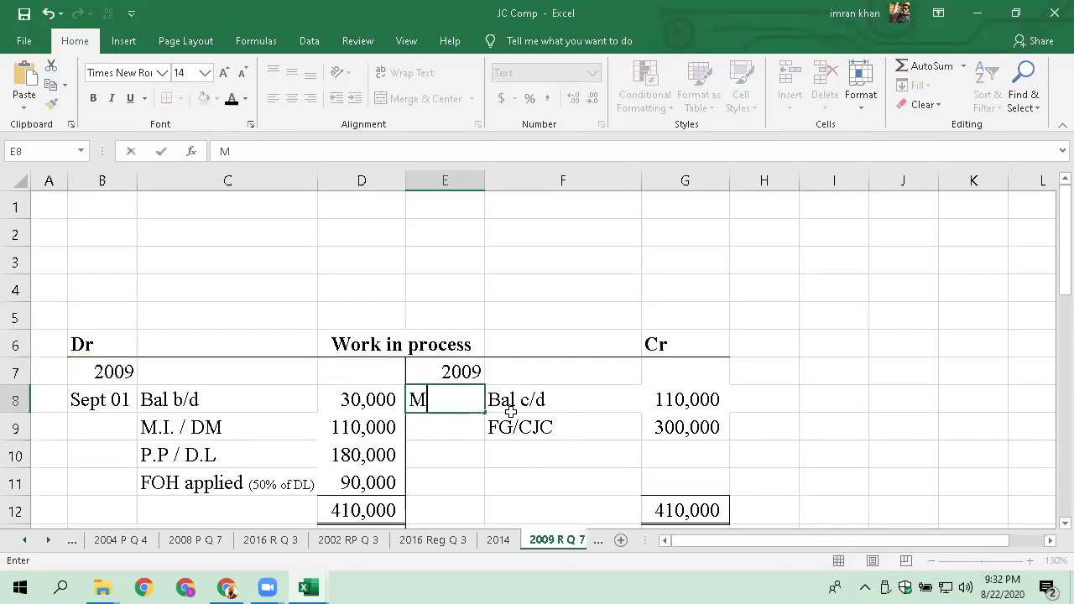
key(Return)
key(Up)
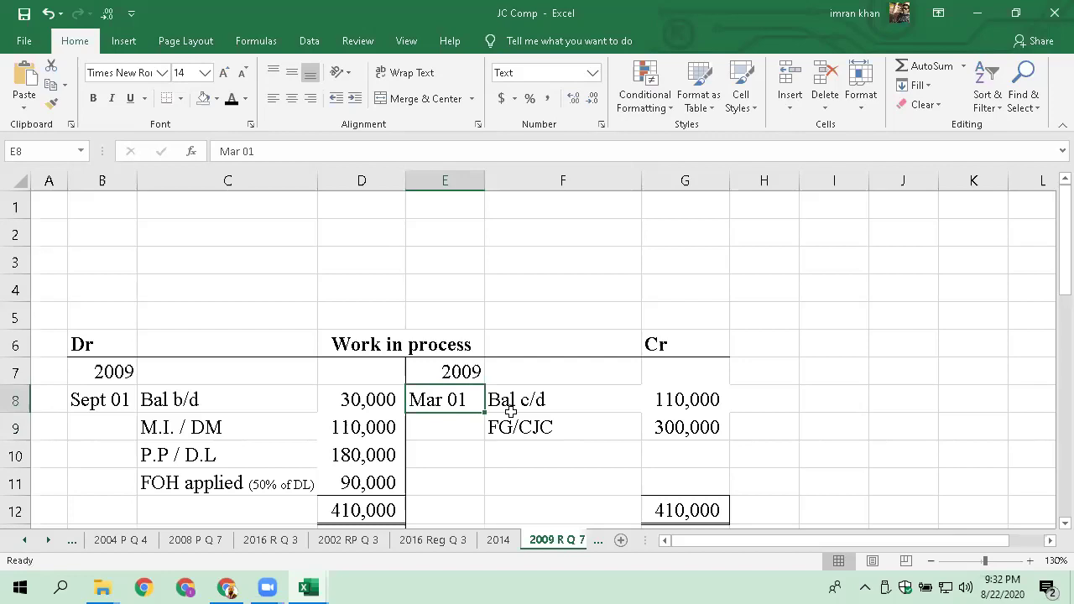
key(Delete)
Set the debit-side opening balance date in B8 to Mar 01
key(Left)
key(Left)
key(Left)
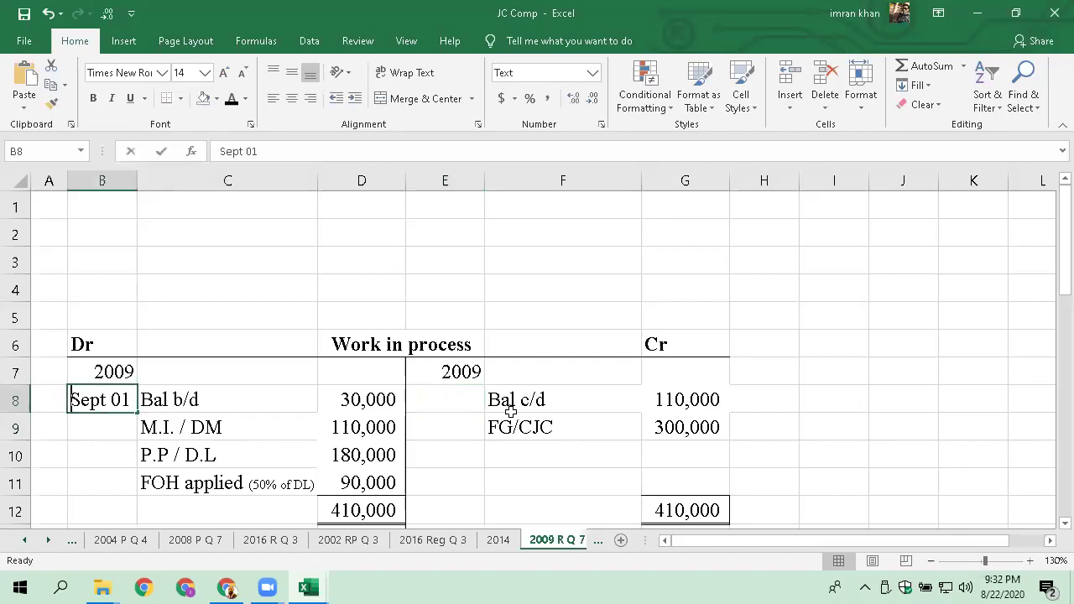
text(MAr 01)
key(Return)
Insert a blank row between the Bal b/d and M.I. / DM lines of Work in process
key(Up)
key(Right)
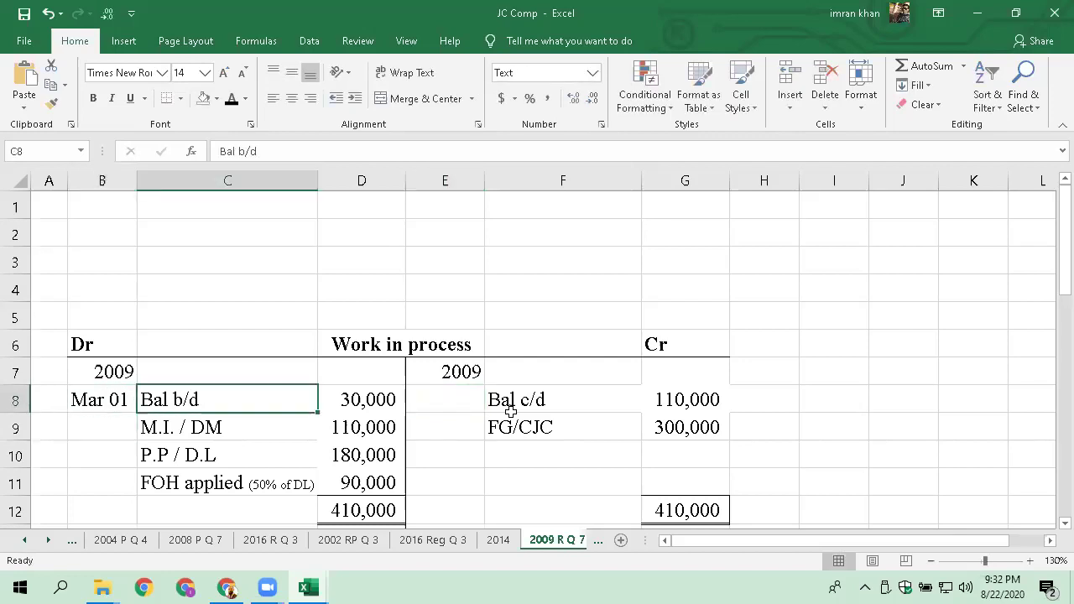
key(Right)
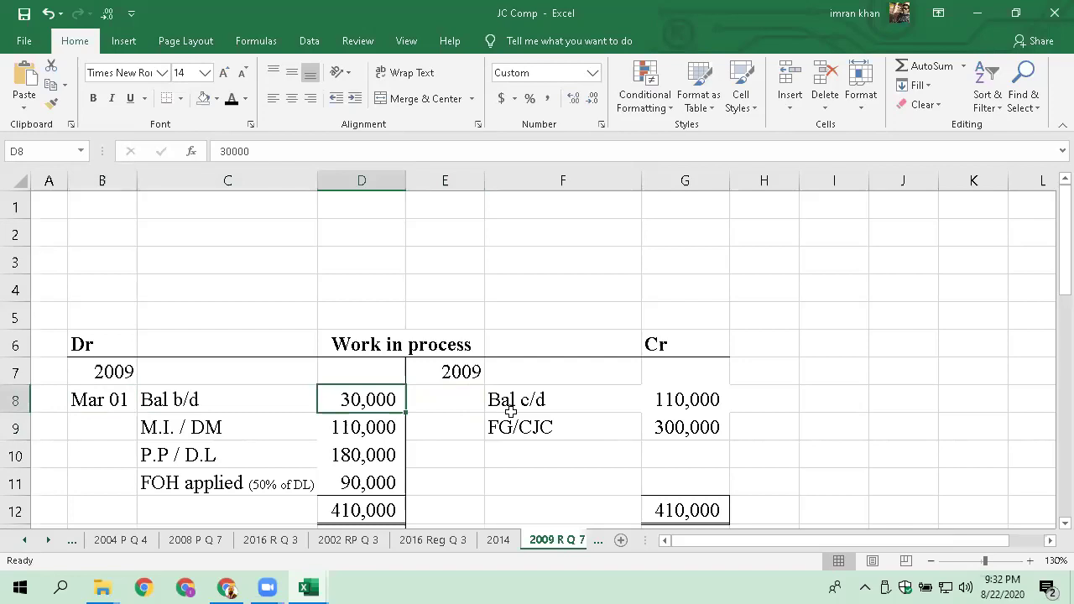
key(Left)
key(Right)
key(Left)
key(Down)
key(alt)
key(i)
key(r)
Clear the Bal b/d amount in D8 and the Bal c/d and FG/CJC amounts in G8:G10
key(Right)
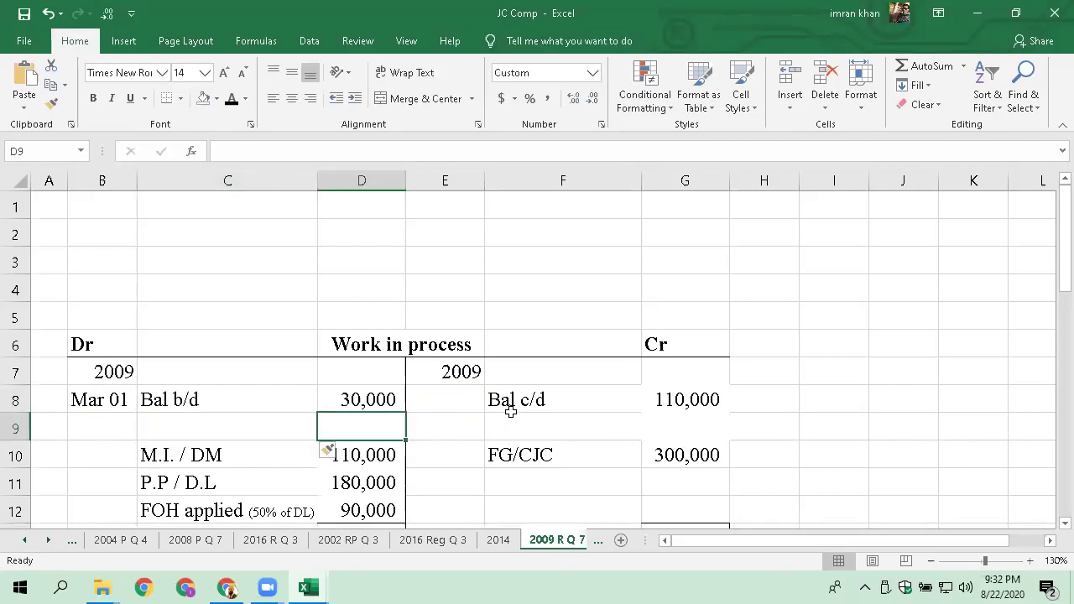
key(Up)
key(Delete)
key(Right)
key(Right)
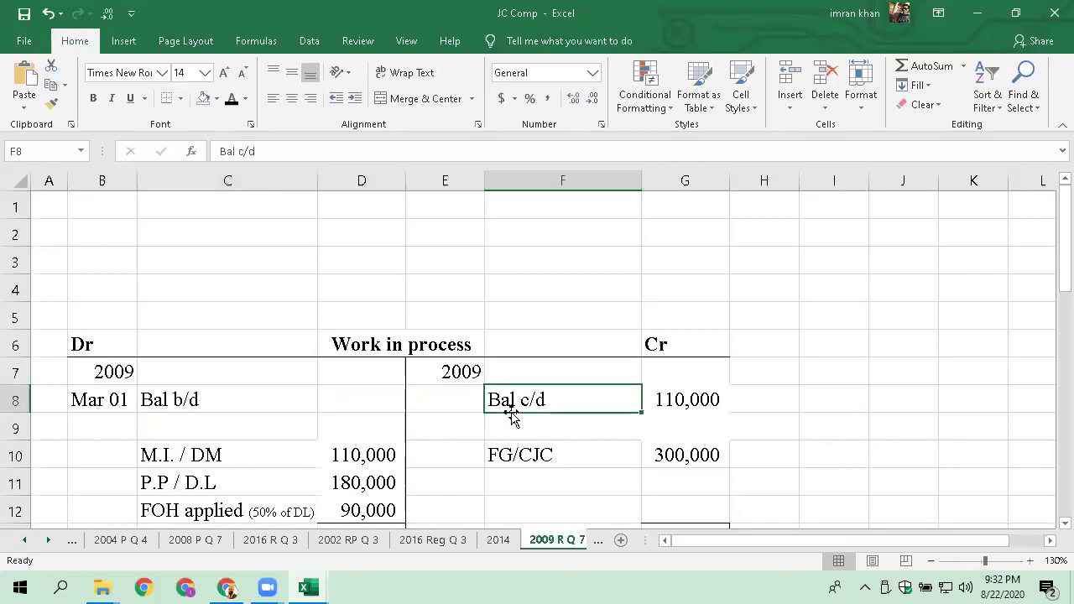
key(Right)
key(shift+Down)
key(Delete)
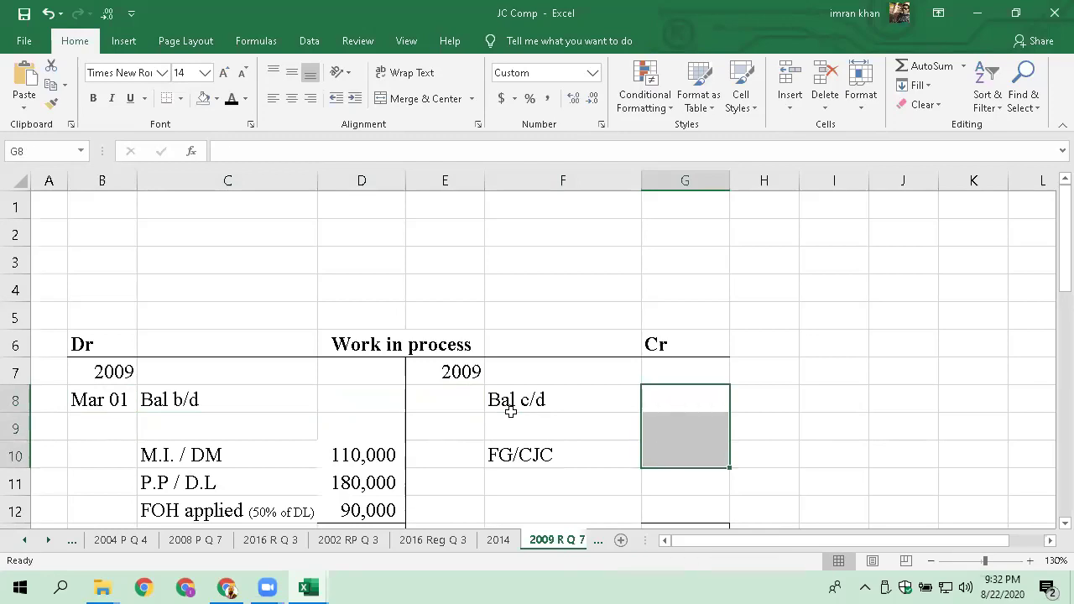
Move the FG/CJC label from F10 up to F9, directly below Bal c/d
key(Down)
key(Down)
key(Left)
click(511, 417)
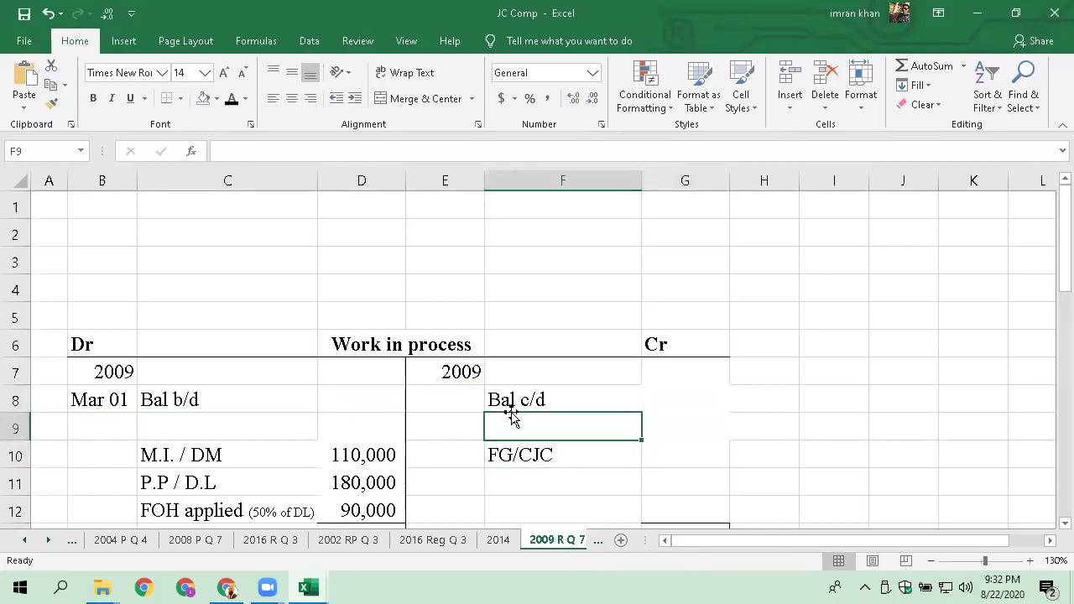
key(Down)
key(ctrl+x)
key(Up)
key(ctrl+v)
key(Down)
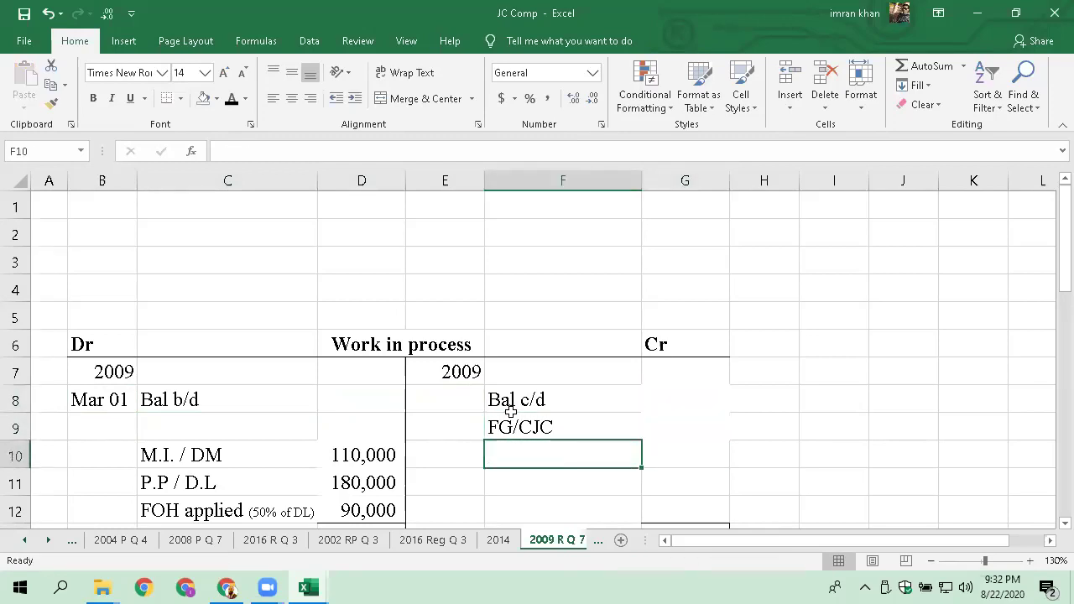
Clear the M.I. / DM, P.P / D.L and FOH applied amounts in D10:D12
key(Down)
key(Left)
key(Left)
key(Left)
key(Left)
key(Down)
key(Down)
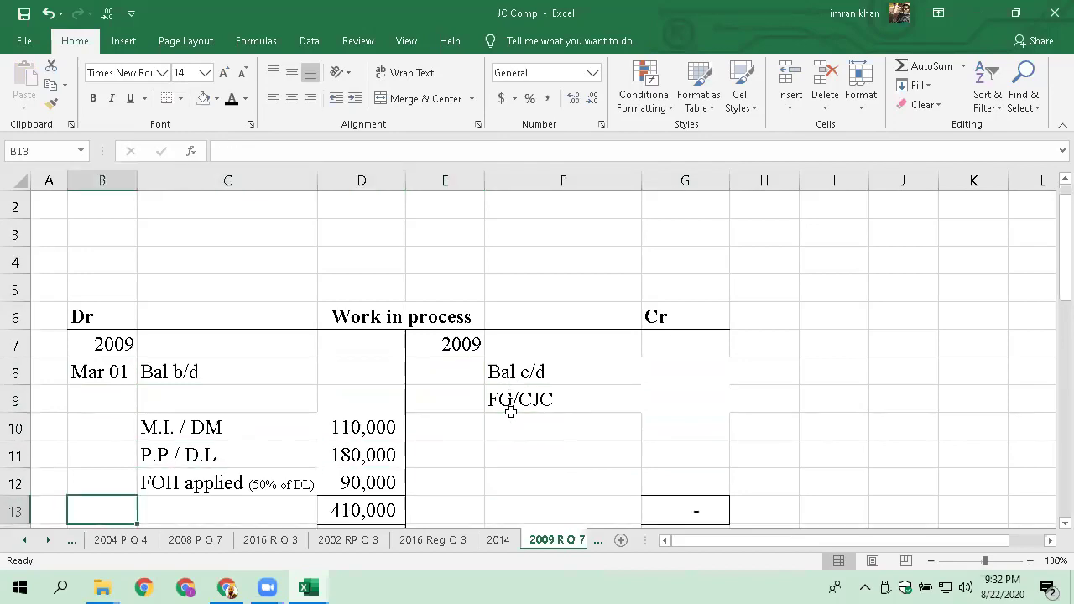
key(Down)
key(Up)
key(Right)
key(Right)
key(Up)
key(shift+Up)
key(shift+Up)
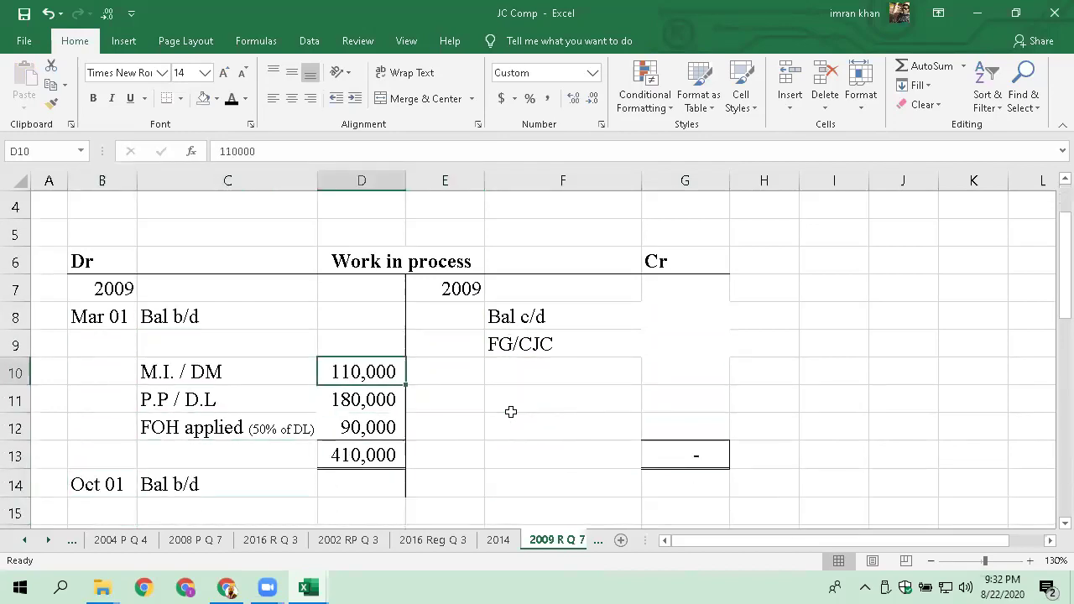
key(Delete)
Remove the "(50% of DL)" note from the label in C12, leaving only FOH applied
key(Down)
key(Left)
key(Down)
key(F2)
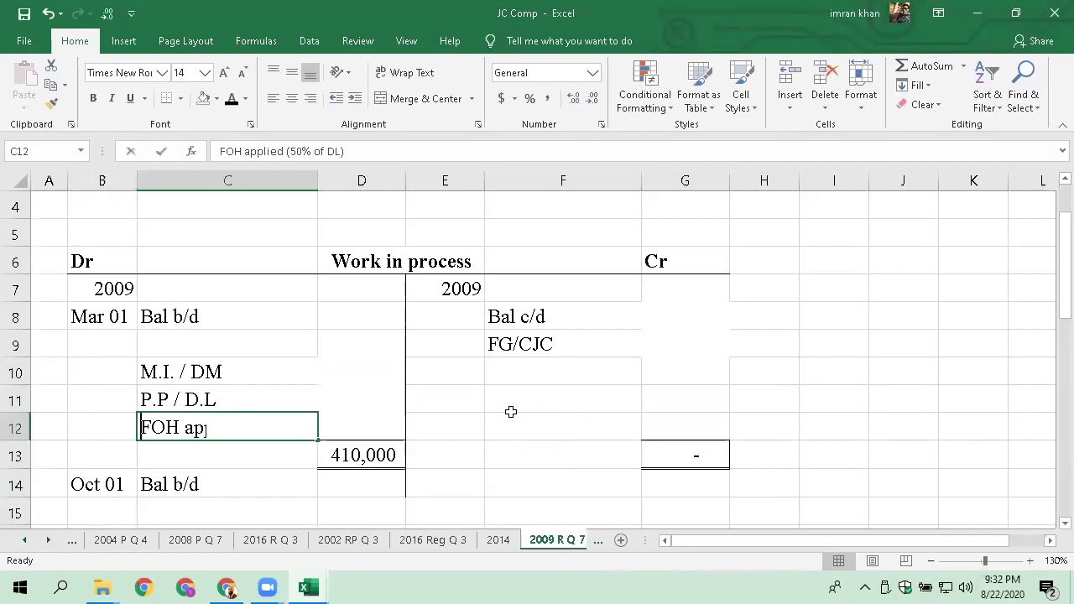
key(BackSpace)
key(BackSpace)
key(BackSpace)
key(BackSpace)
key(BackSpace)
key(BackSpace)
key(BackSpace)
key(BackSpace)
key(BackSpace)
key(BackSpace)
key(BackSpace)
key(BackSpace)
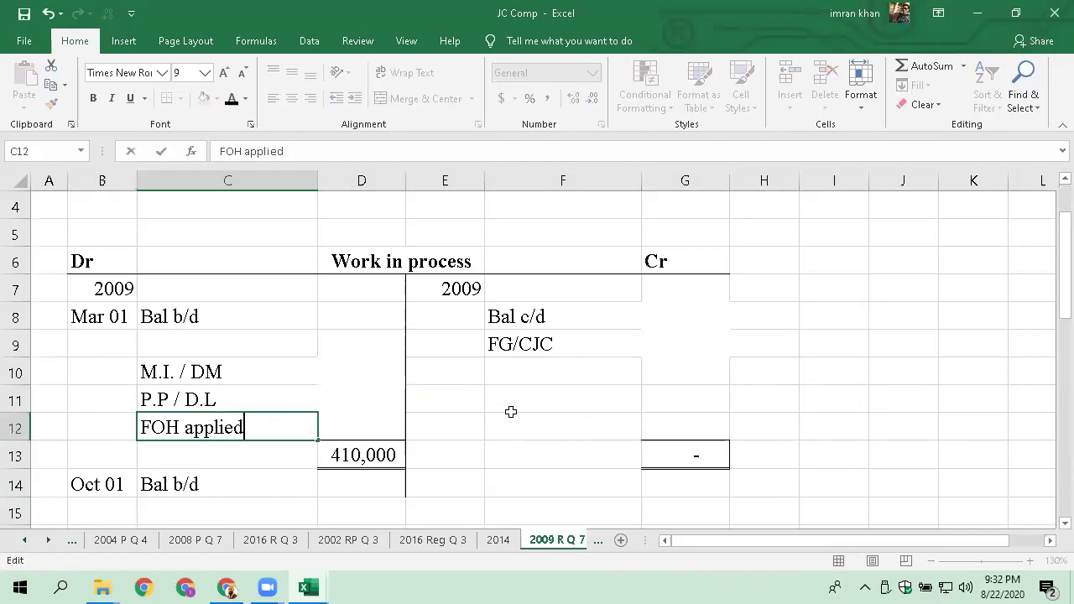
key(Return)
Clear the debit-side total of the Work in process account in D13
key(Up)
key(Right)
key(Down)
key(Delete)
key(Left)
key(Left)
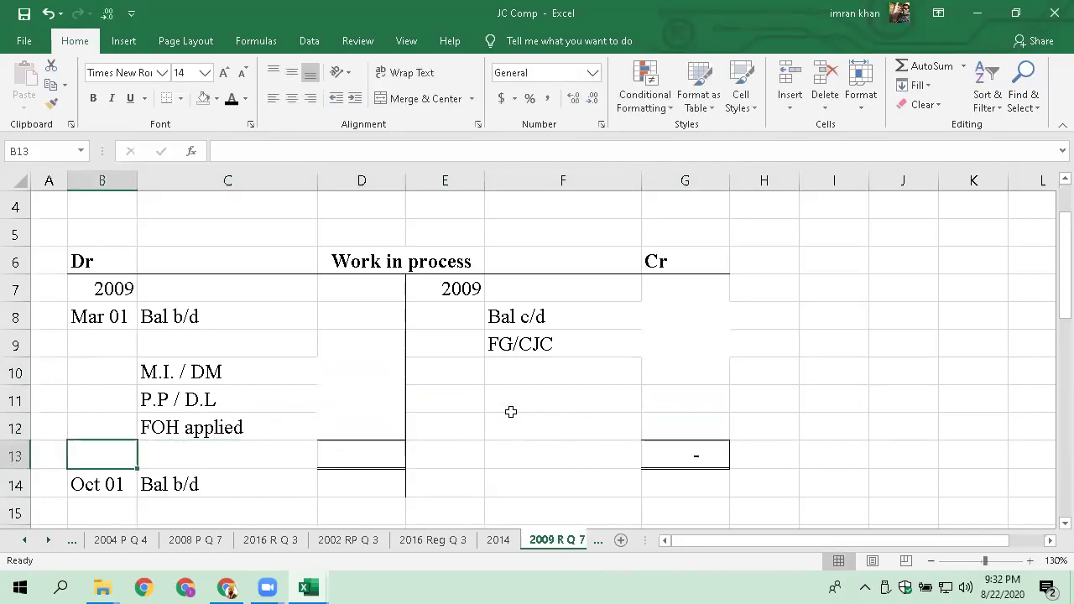
Change the closing Bal b/d date in B14 of the Work in process account to Apr 01
key(Down)
key(F2)
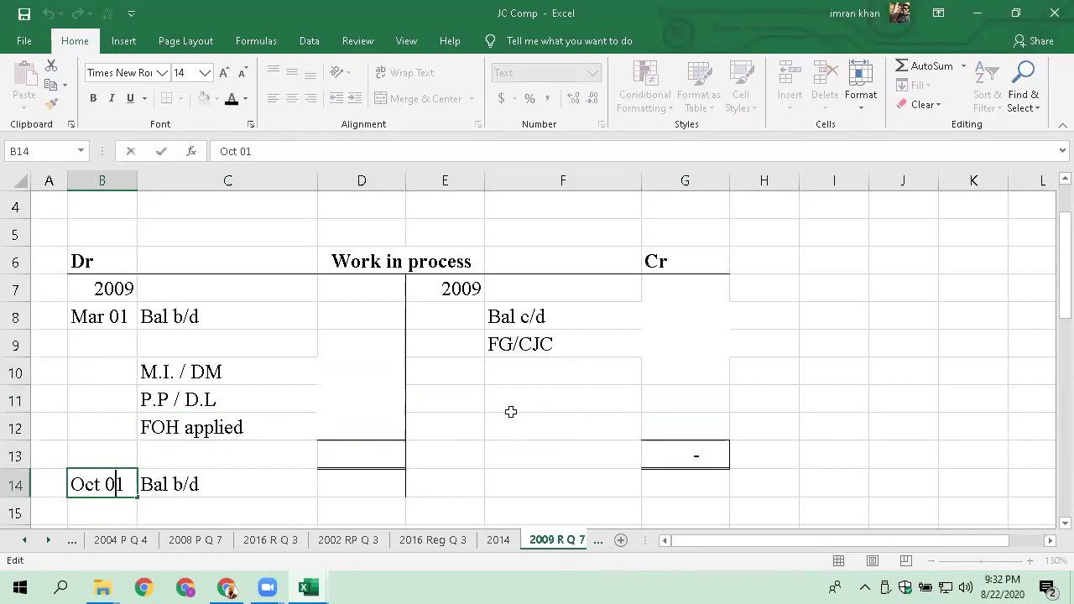
key(Home)
key(Delete)
key(Delete)
key(Delete)
key(Delete)
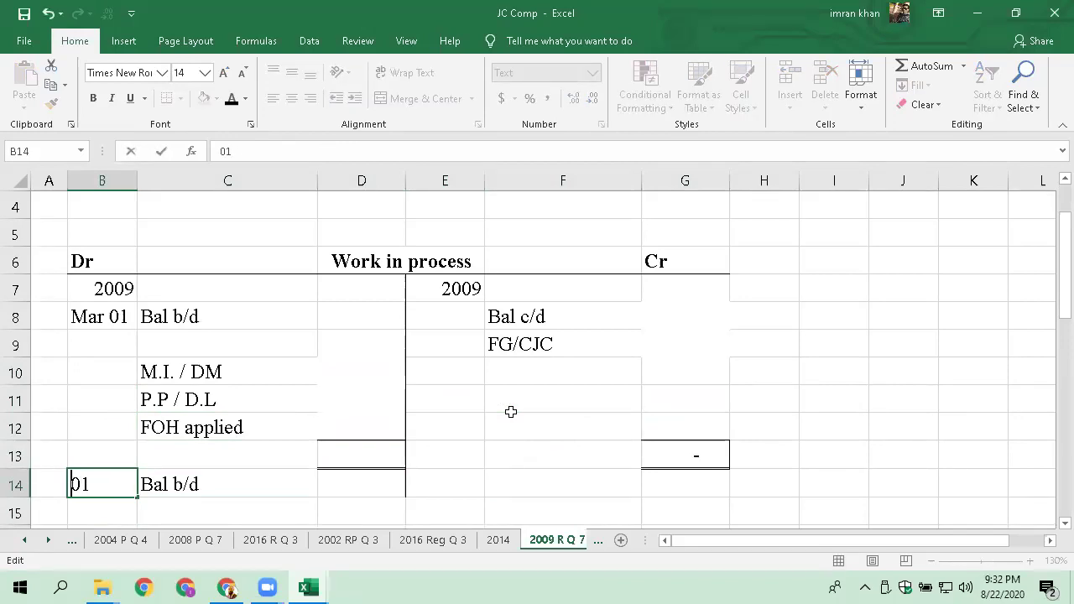
text(Apr)
key(ctrl+Return)
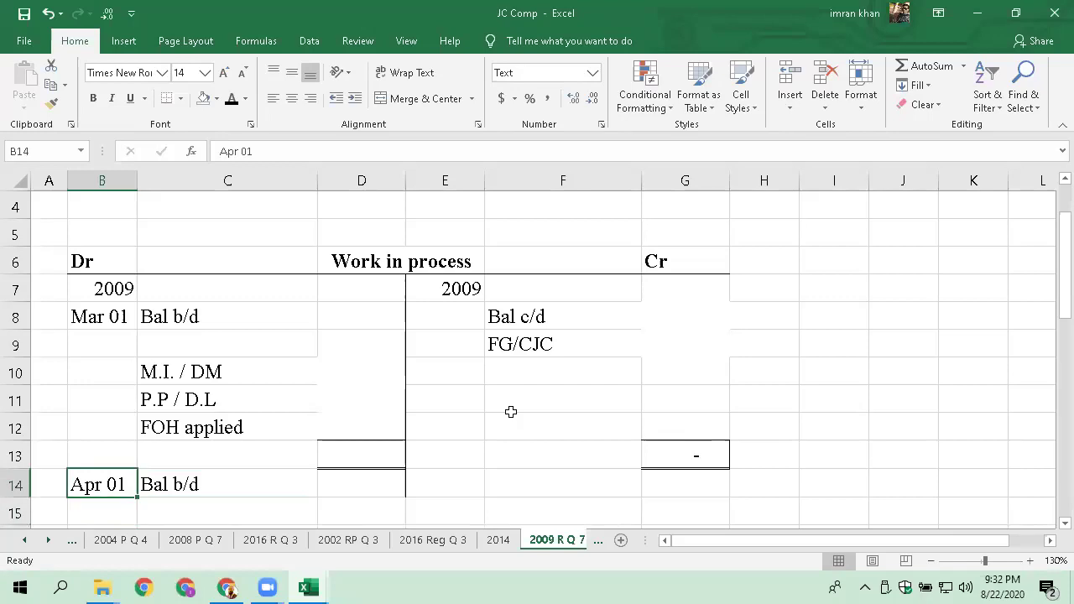
key(Right)
key(Right)
key(Up)
key(Up)
key(Up)
key(Up)
key(Up)
key(Up)
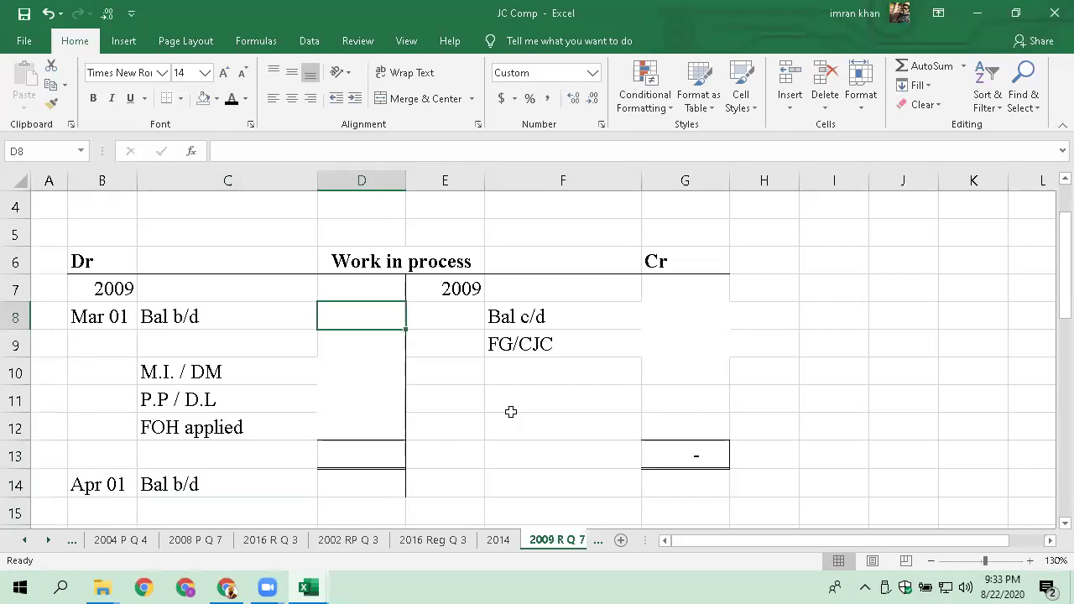
scroll(556, 393, down, 3)
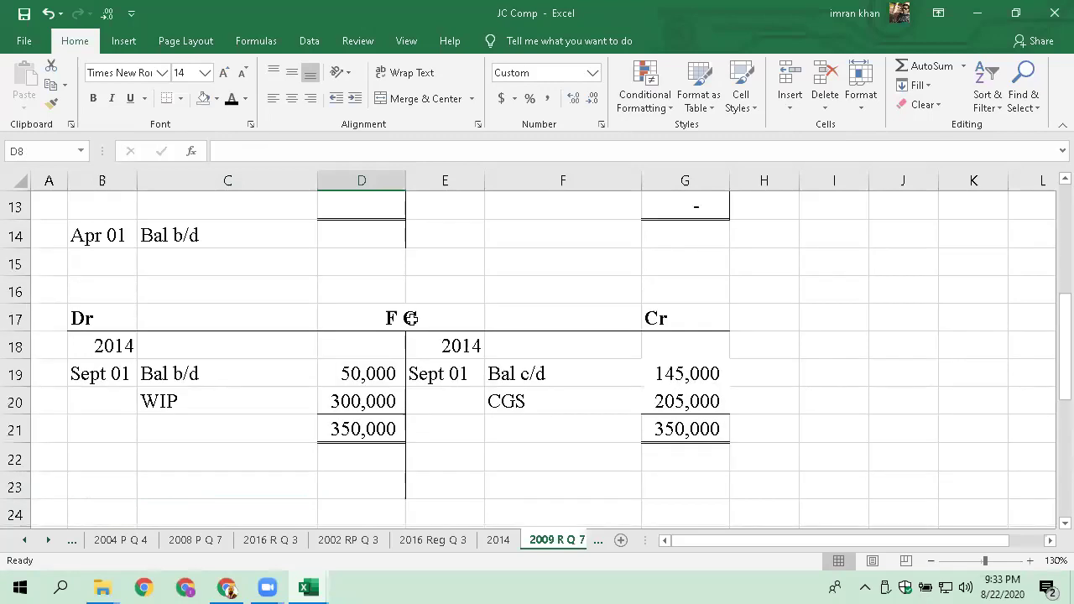
click(412, 319)
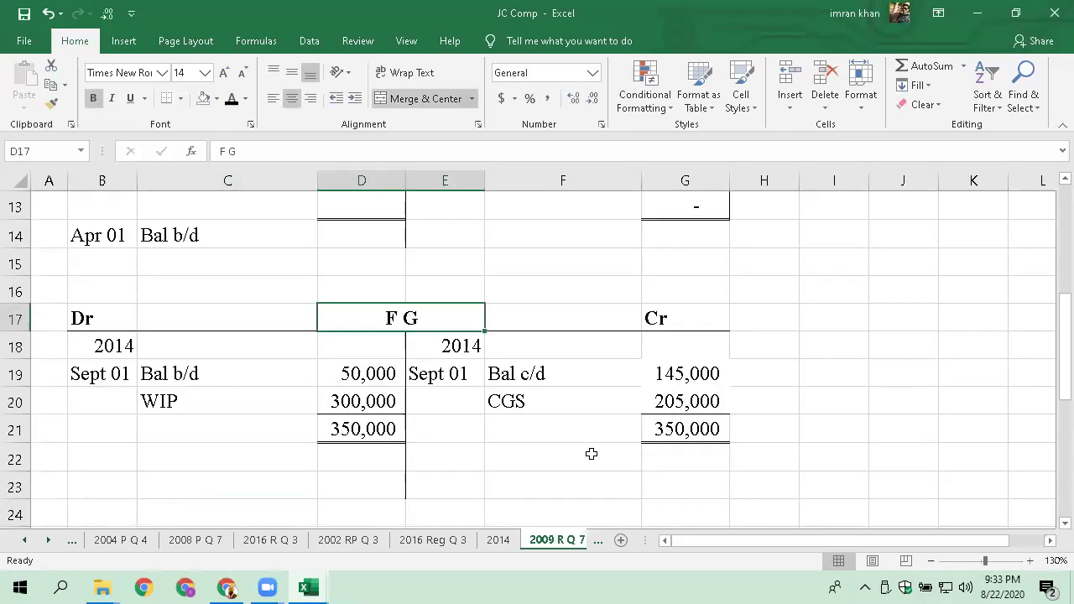
scroll(590, 453, up, 2)
scroll(174, 269, up, 2)
click(118, 369)
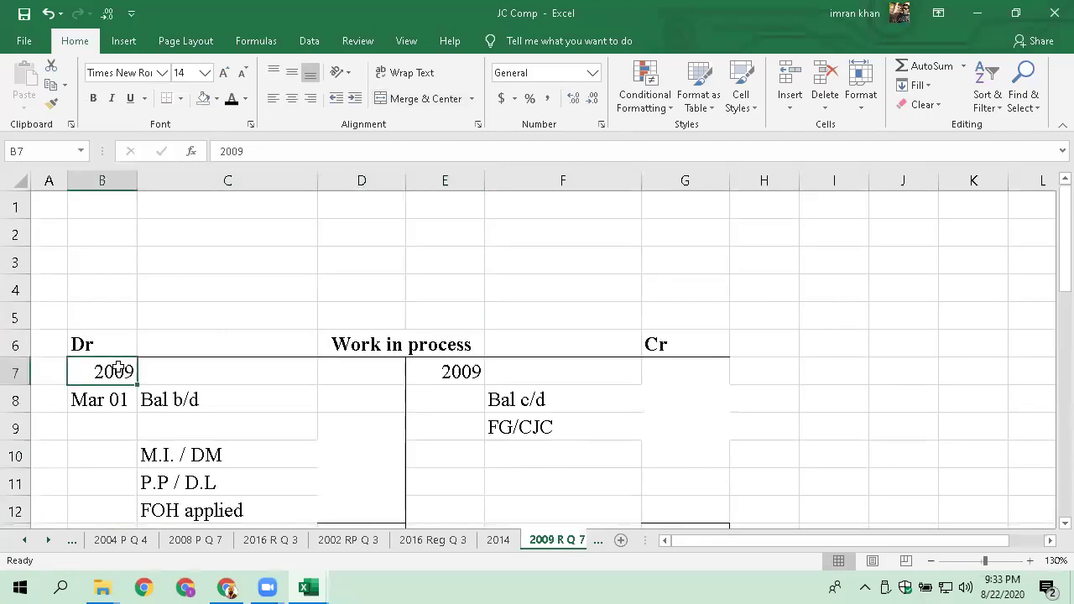
key(shift+Down)
key(shift+Right)
key(shift+Right)
key(shift+Right)
key(Right)
Copy the 2009 year, Mar 01 date and balance labels in B7:F8 over the F G account's opening rows, starting at B18
click(118, 369)
key(shift+Down)
key(shift+Right)
key(shift+Right)
key(shift+Right)
key(shift+Right)
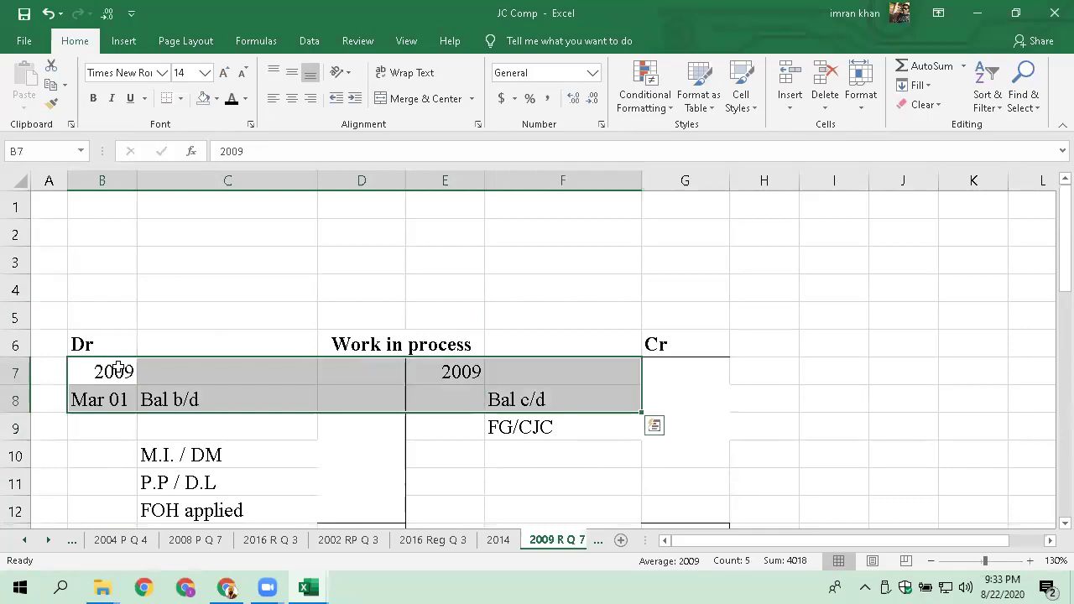
key(ctrl+c)
scroll(115, 377, down, 2)
scroll(179, 431, down, 1)
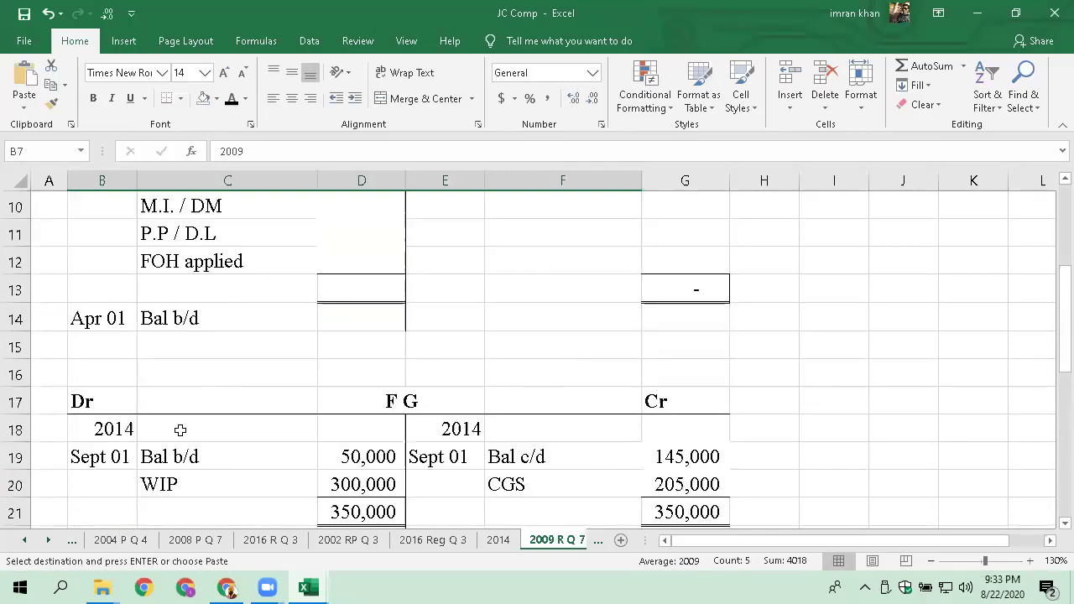
click(132, 425)
key(ctrl+v)
Clear the credit-side Bal c/d and CGS amounts of the F G account in G19:G20
key(Down)
key(Right)
key(Right)
key(Right)
key(Right)
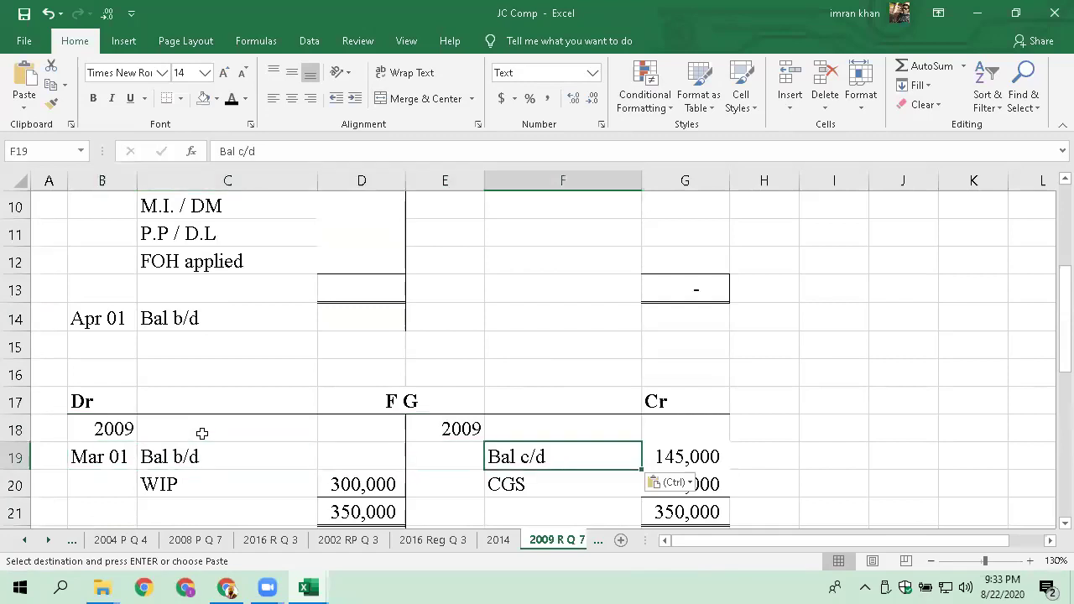
key(Right)
key(Delete)
key(Down)
key(Delete)
Clear the WIP amount in D20 and the debit-side total in D21 of the F G account
key(Left)
key(Left)
key(Left)
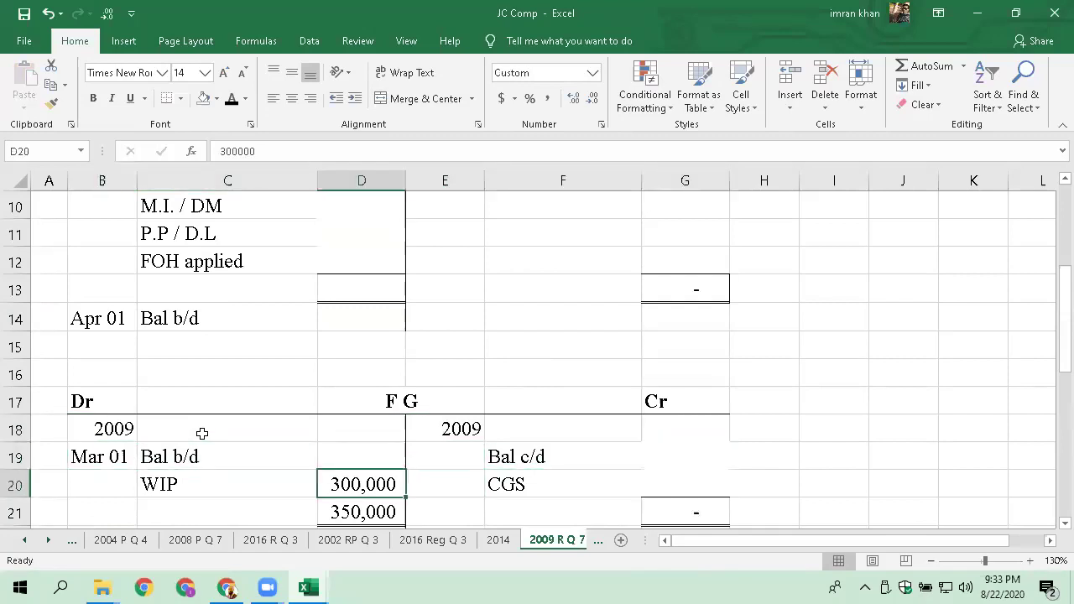
key(Delete)
key(Down)
key(Down)
key(Right)
key(Left)
key(Up)
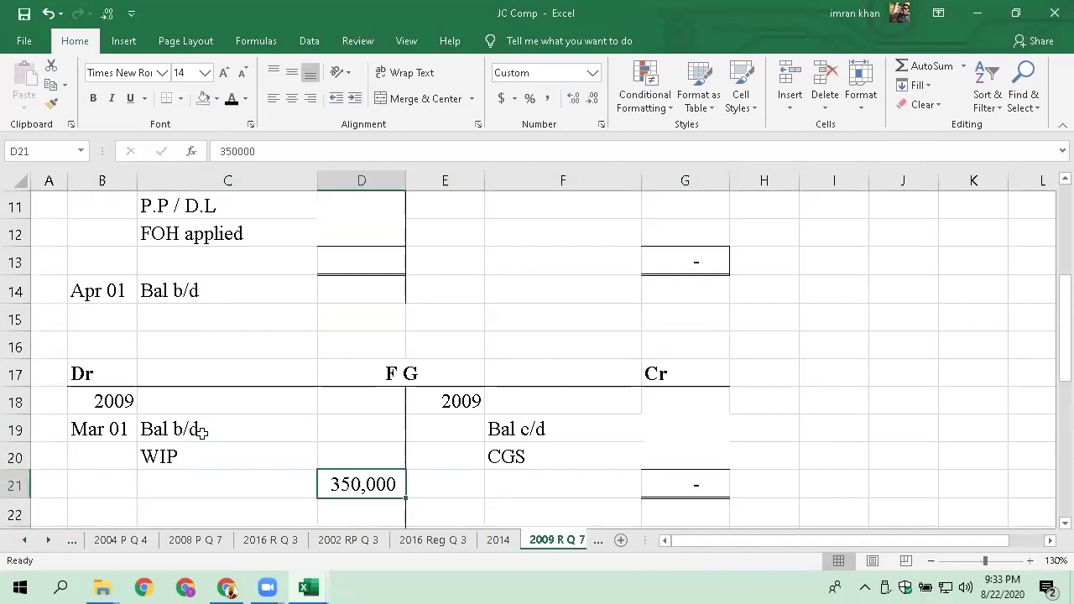
key(Delete)
Try a combined opening balance of =70000+95000 in D8 of the Work in process account
scroll(424, 317, up, 1)
scroll(423, 317, up, 1)
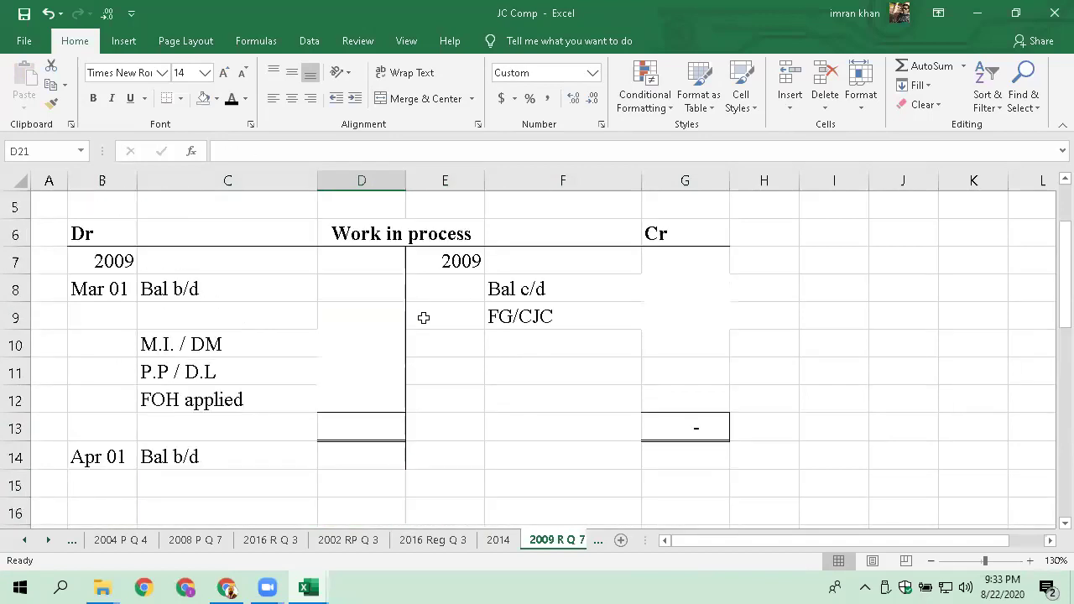
click(222, 289)
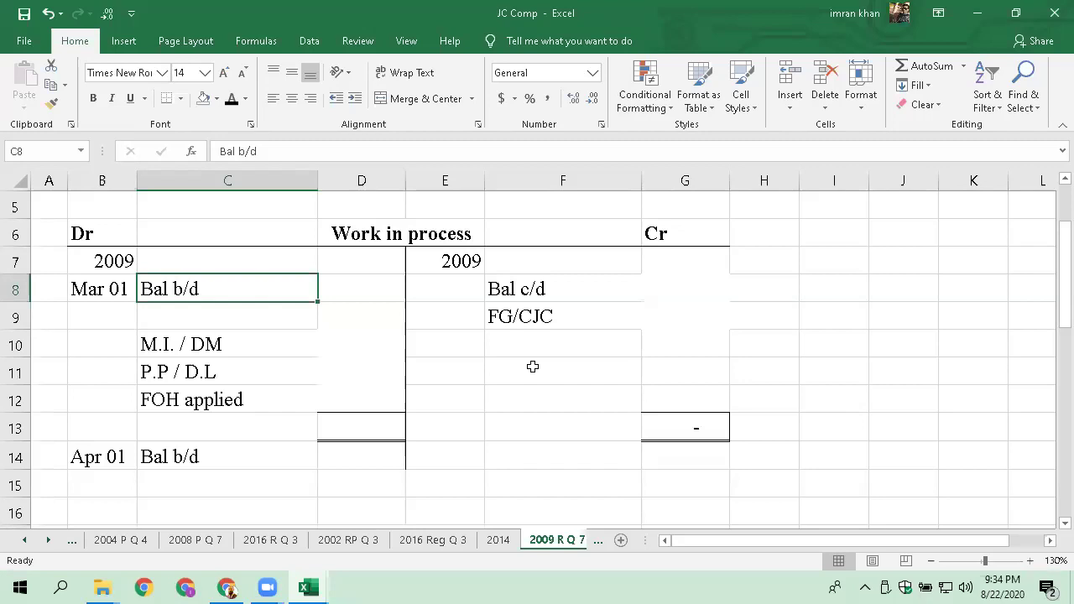
key(Right)
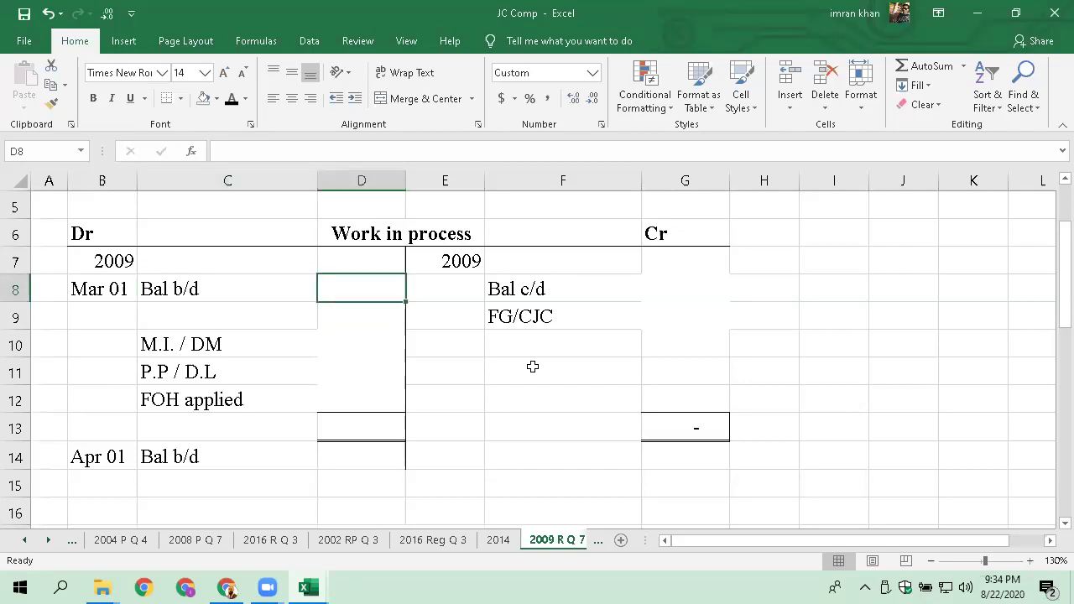
text(=70)
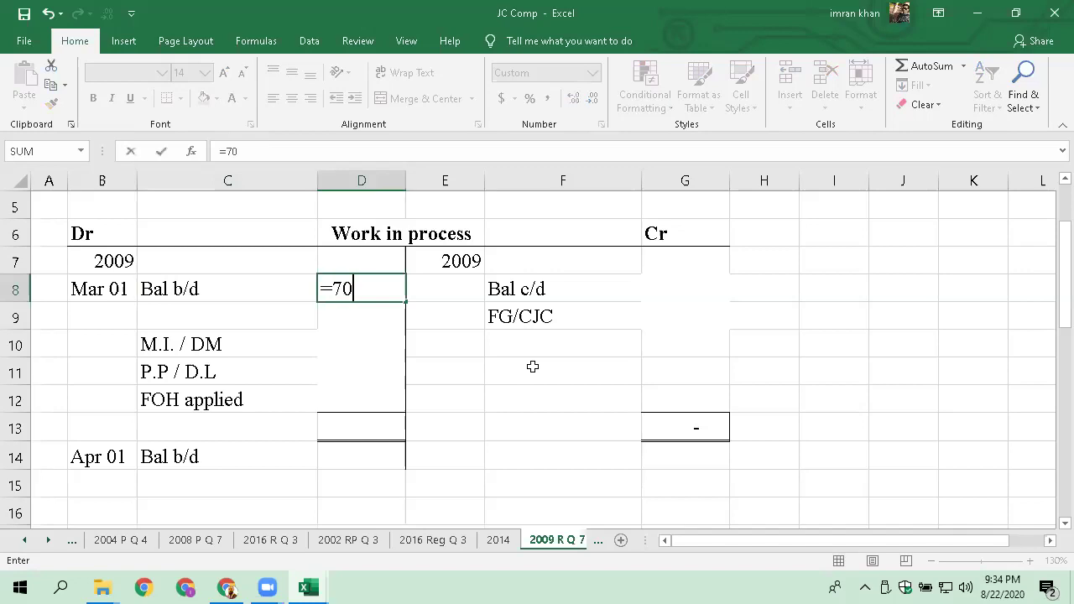
text(000+95000)
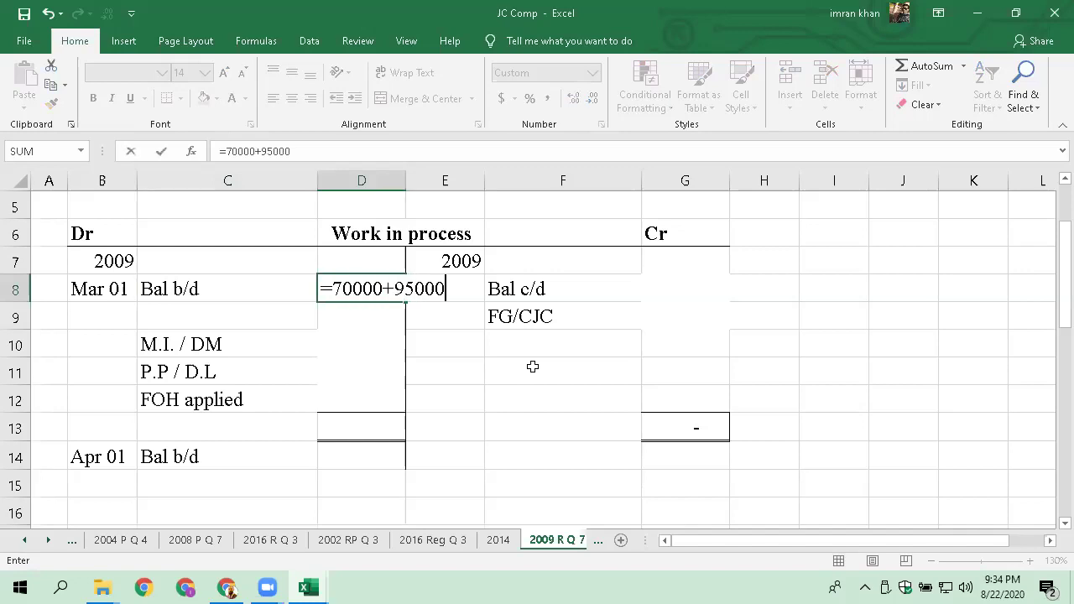
key(Return)
key(Up)
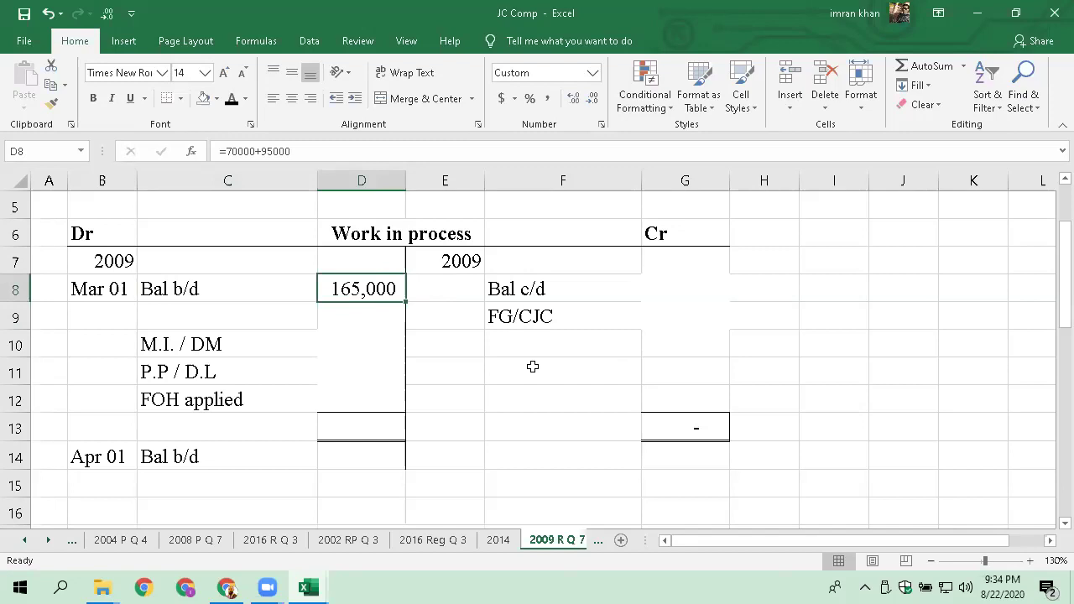
key(Delete)
Extend the opening label in C8 to "Bal b/d Job-18" and enter 95000 as its amount in D8
key(Left)
key(F2)
text(J)
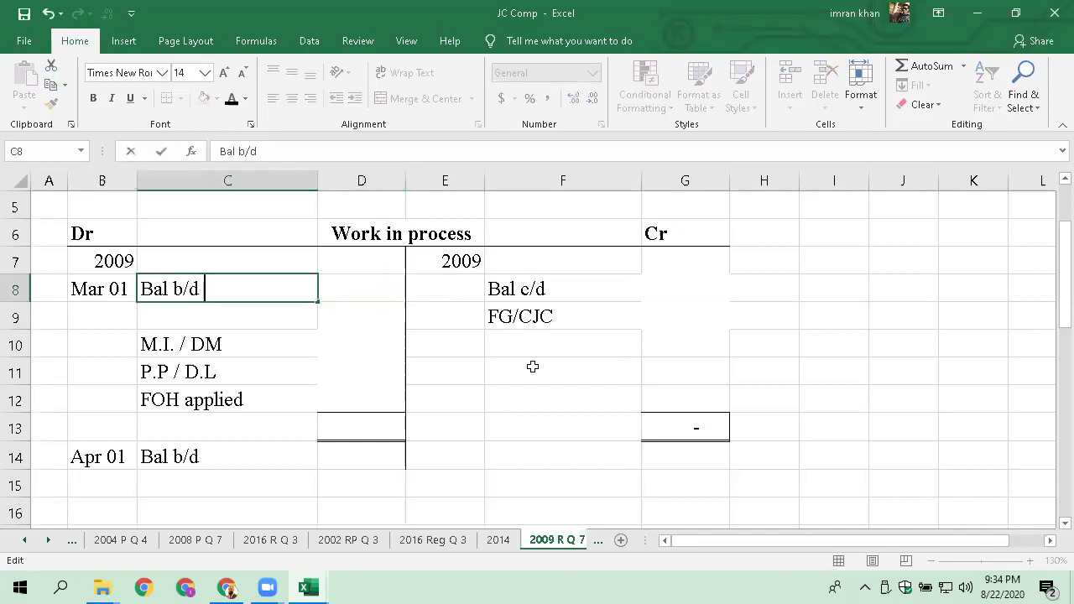
text(ob-18)
key(Return)
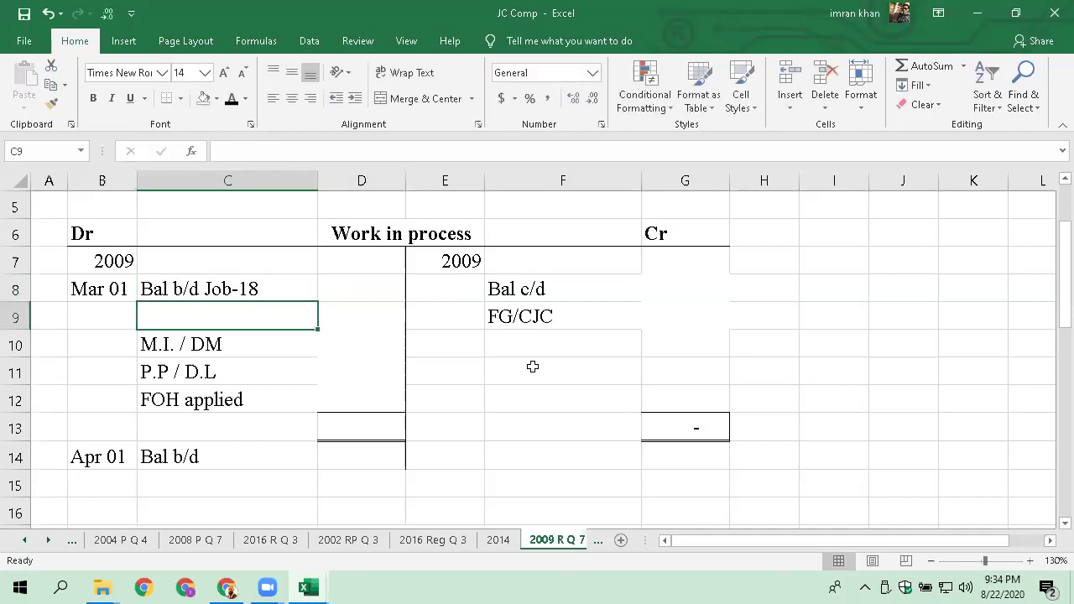
key(Up)
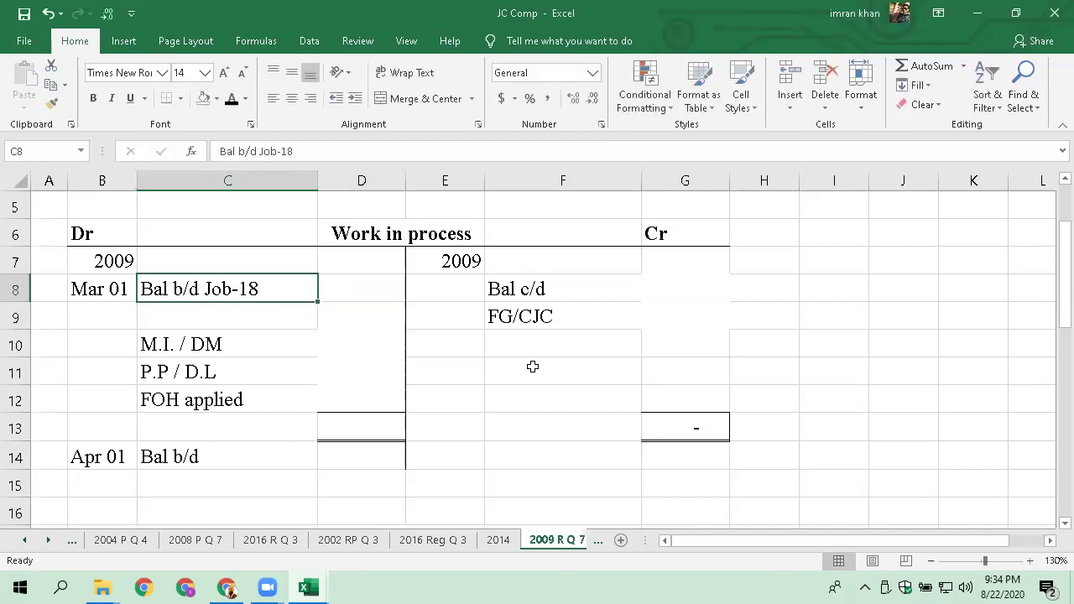
key(Right)
text(9)
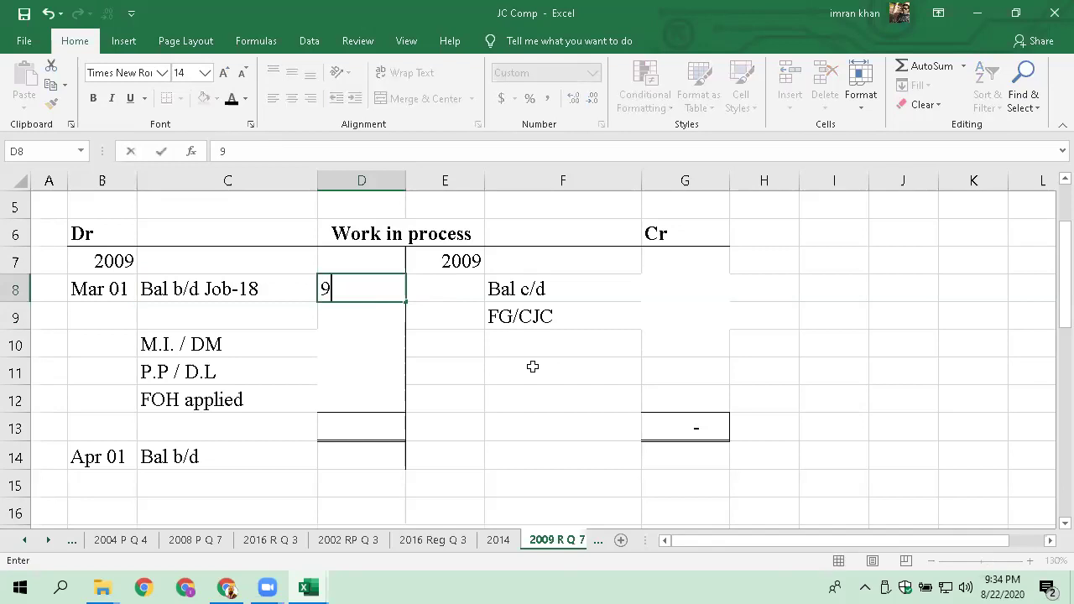
key(BackSpace)
text(95000)
key(Return)
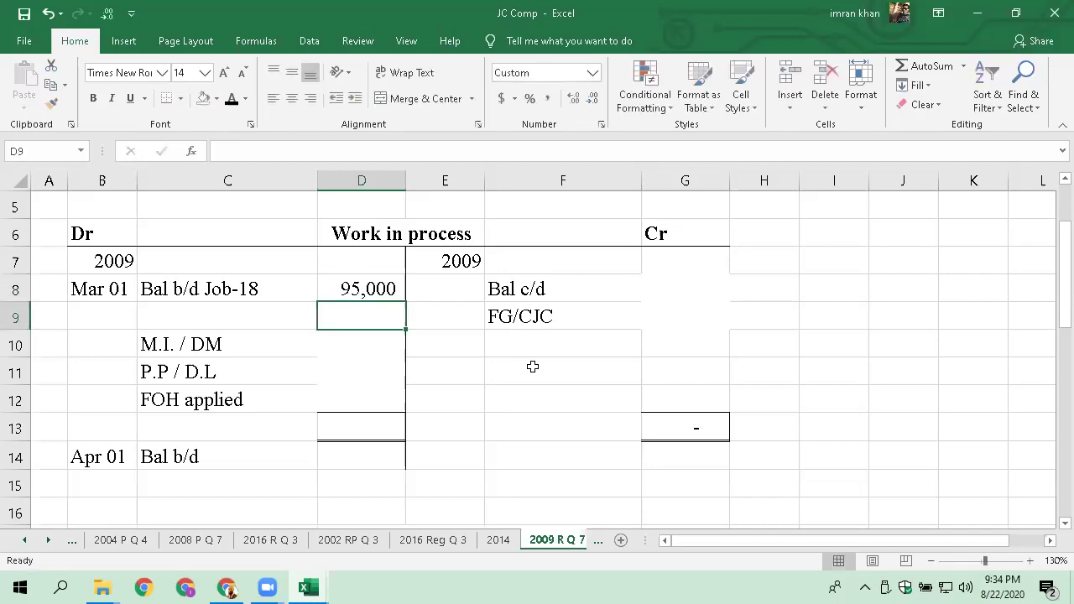
Add Job-19 as a second opening balance line in C9 with an amount of 70,000 in D9
key(Left)
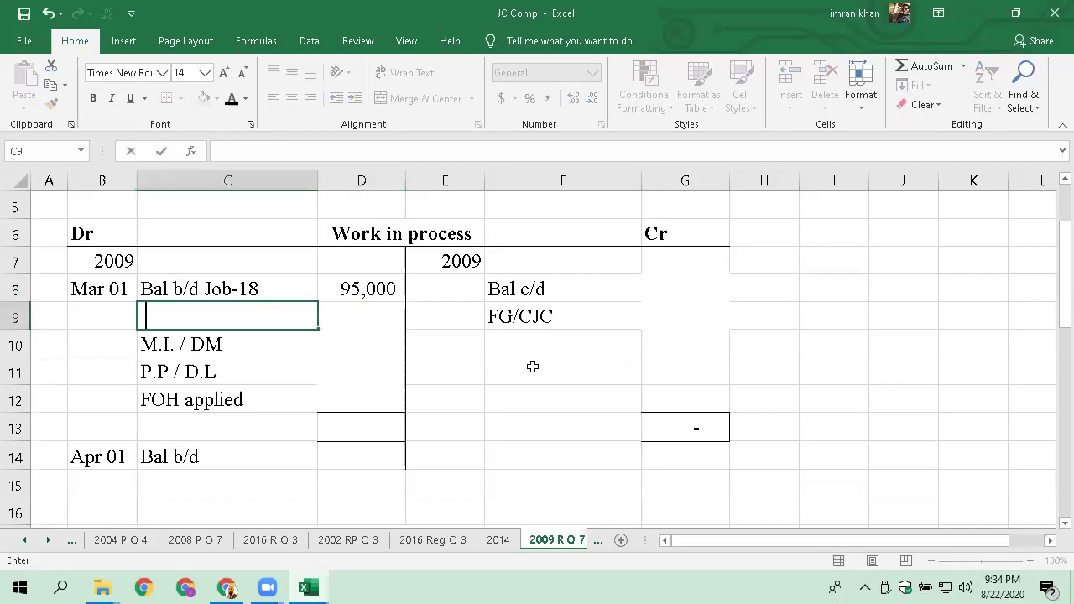
text(Job -19)
key(Return)
key(Right)
text(7)
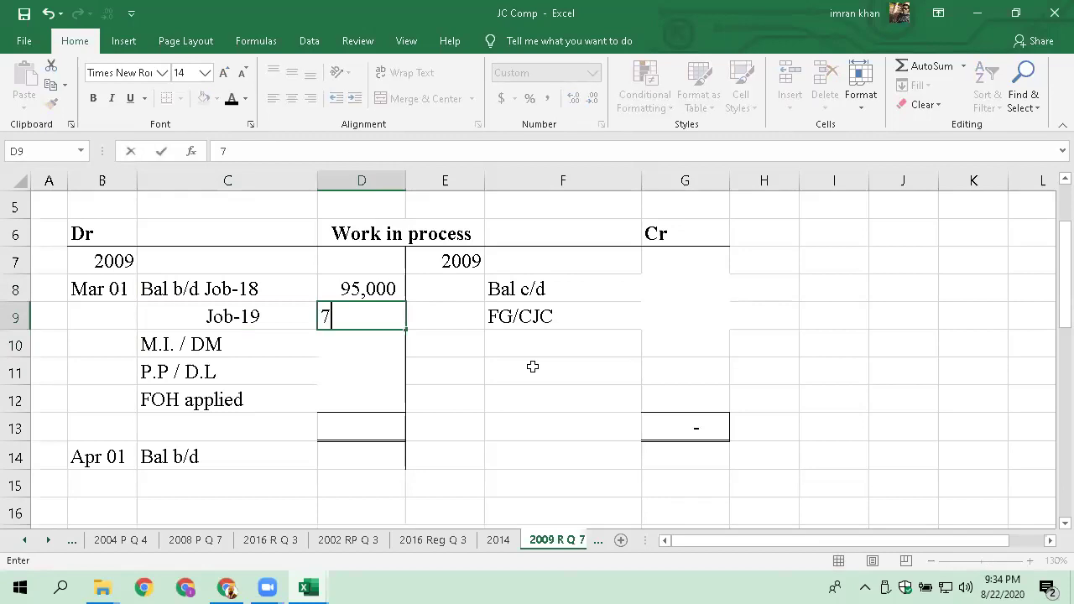
text(0,00)
key(Return)
key(Up)
key(Down)
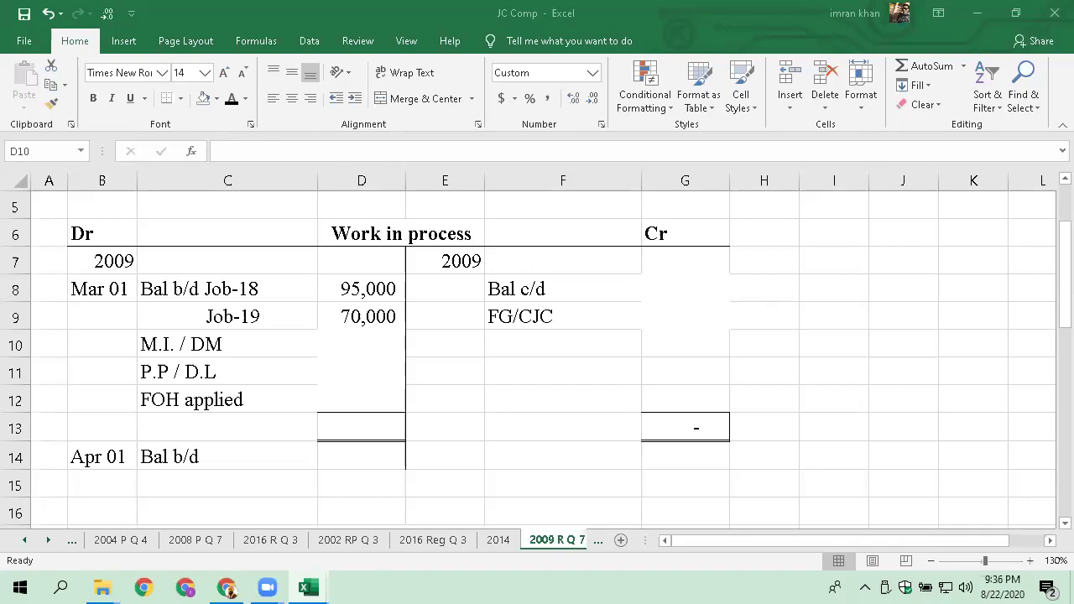
Enter 37500 for M.I. / DM in D10 and 27000 for P.P / D.L in D11
click(404, 353)
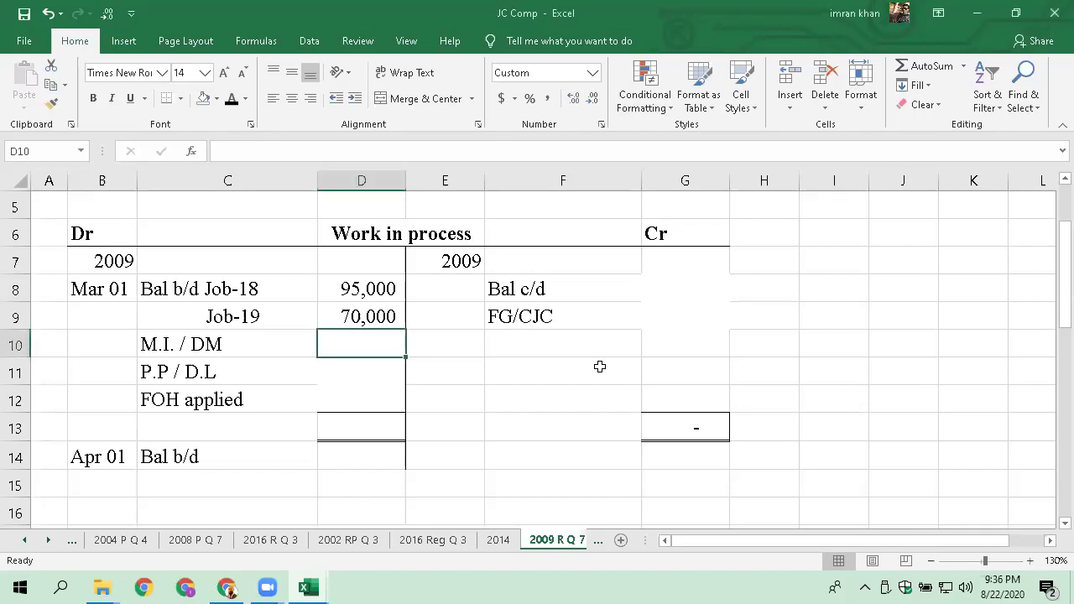
text(37500)
key(Return)
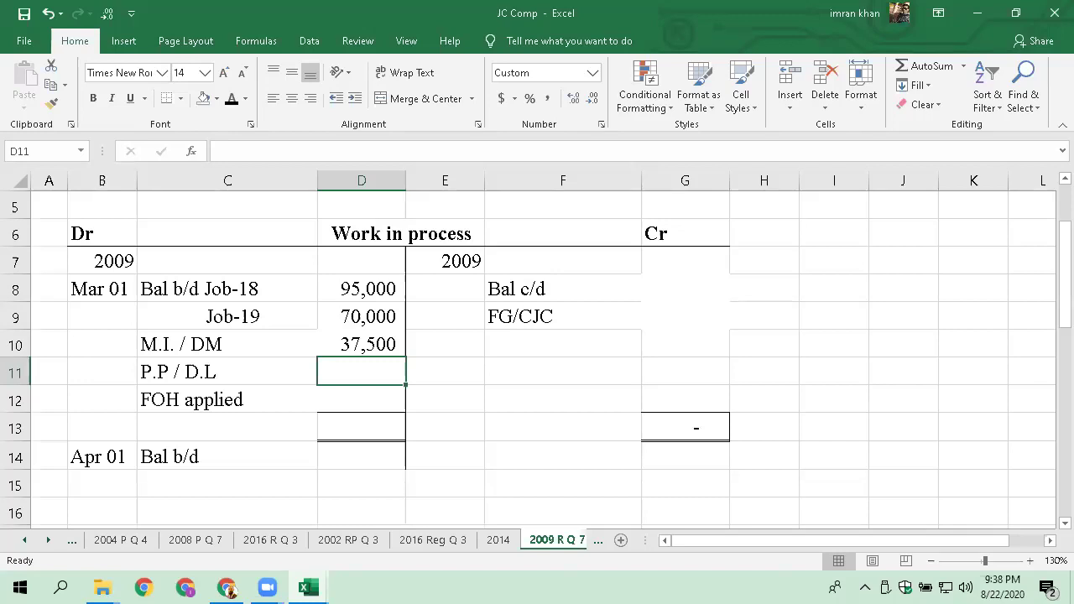
text(27000)
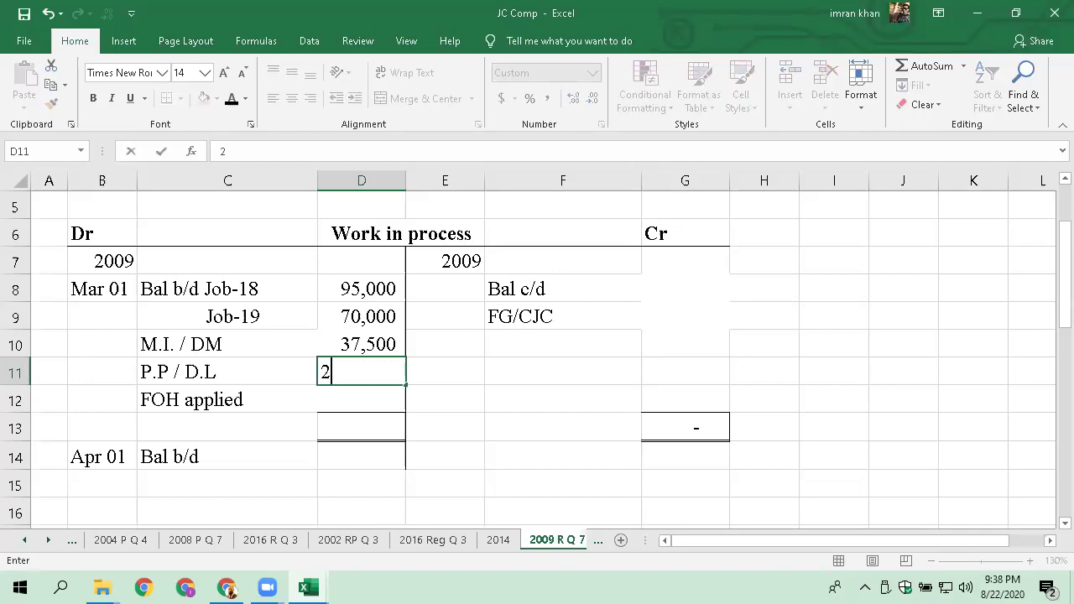
key(Return)
click(360, 371)
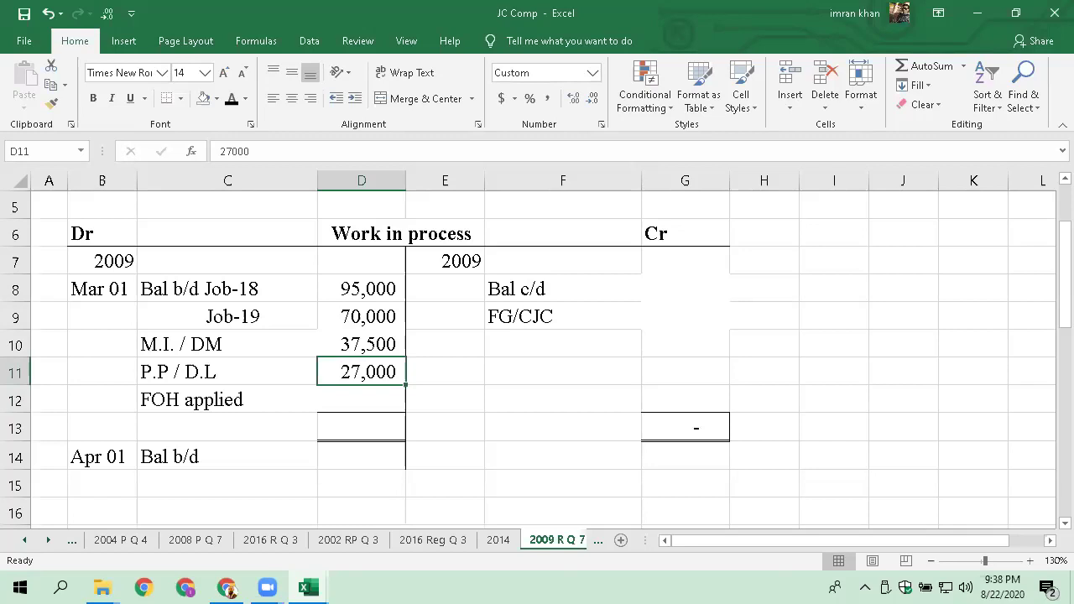
Enter 18000 as the FOH applied amount in D12 of the Work in process account
click(360, 399)
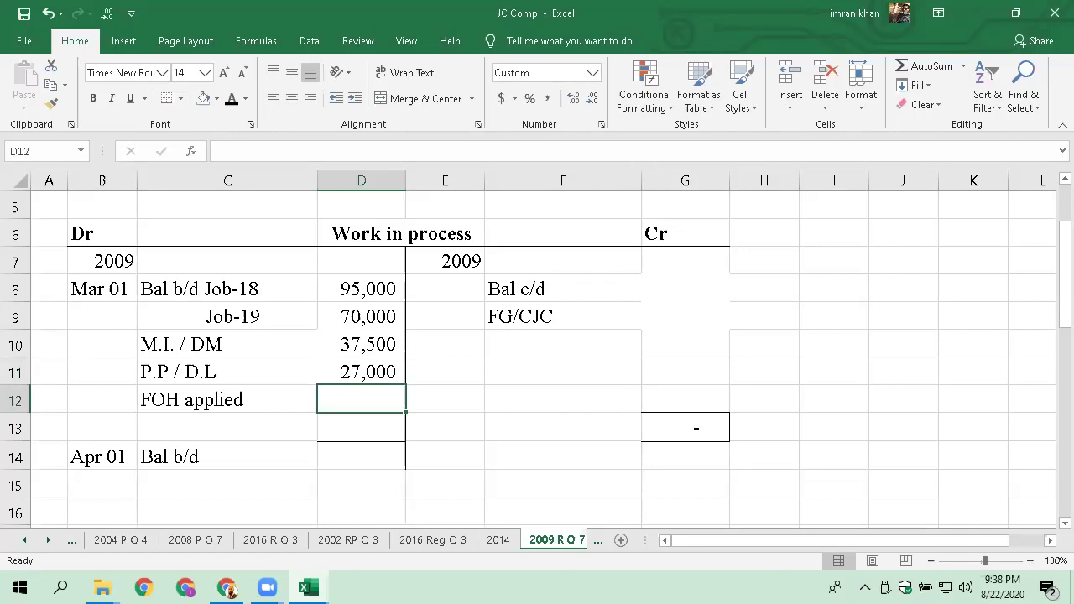
text(1)
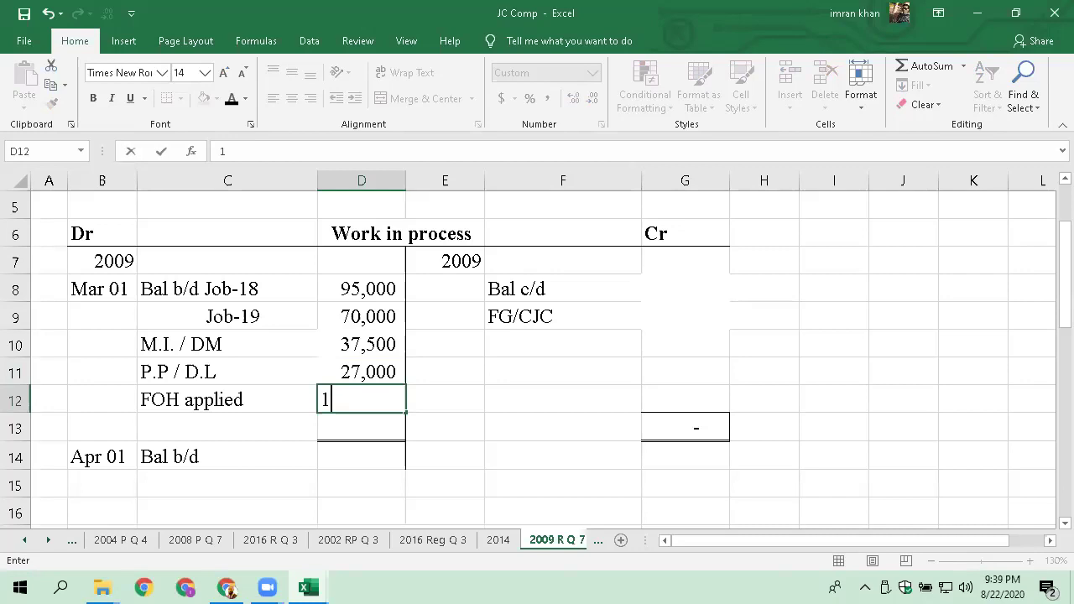
text(8000)
key(Return)
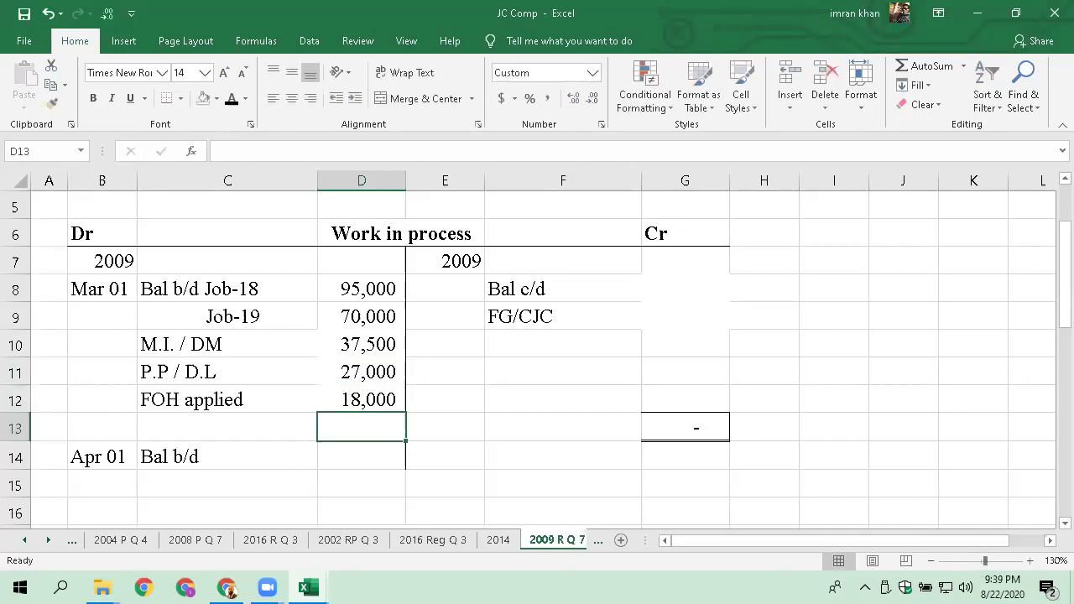
click(361, 399)
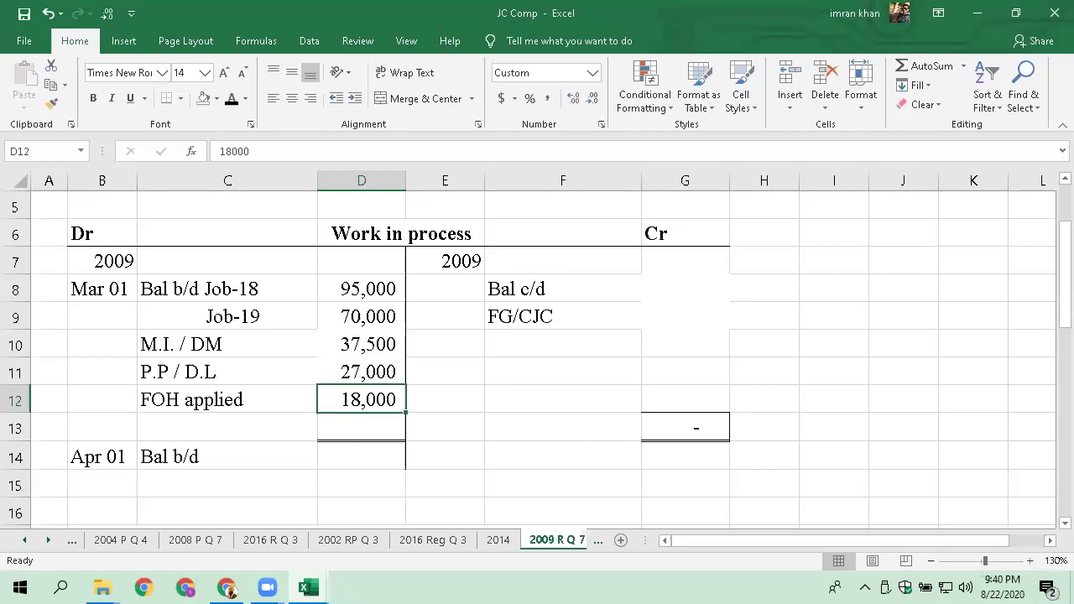
click(362, 372)
click(362, 344)
click(362, 428)
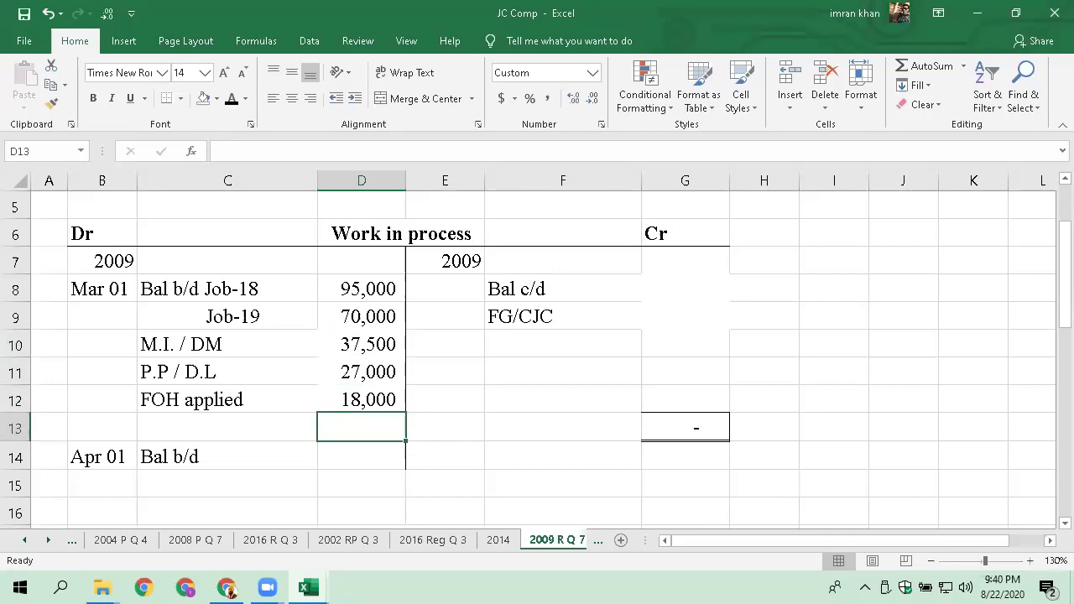
Total the debit side of the Work in process account in D13 by summing D8:D12
key(alt+equal)
key(Return)
click(361, 428)
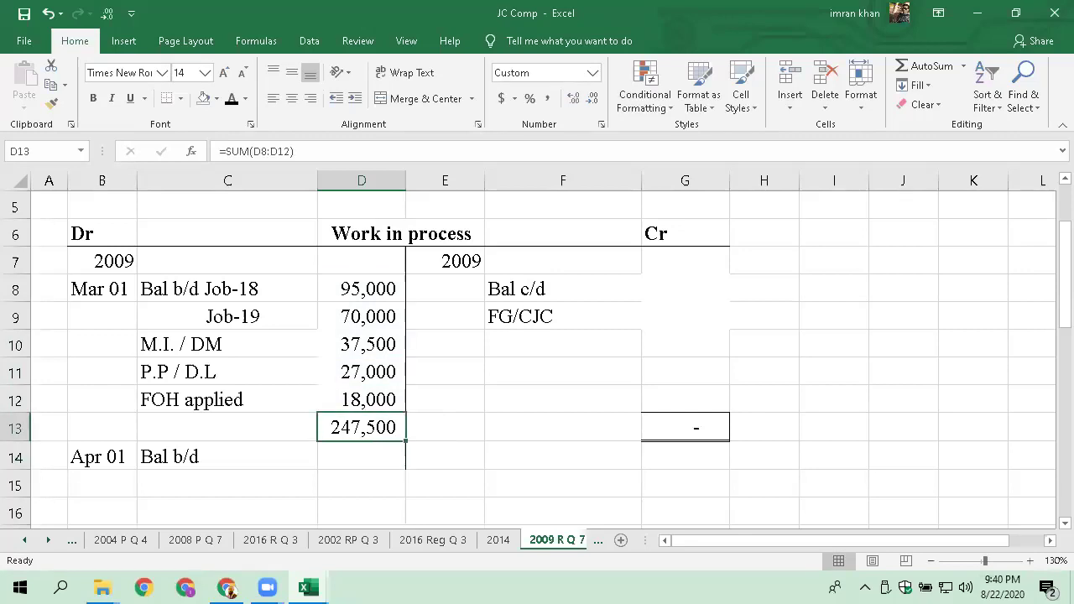
Extend the closing balance label in F8 of the Work in process account to "Bal c/d -Job 23"
key(Right)
key(Right)
key(Right)
key(Up)
key(Up)
key(Up)
key(Up)
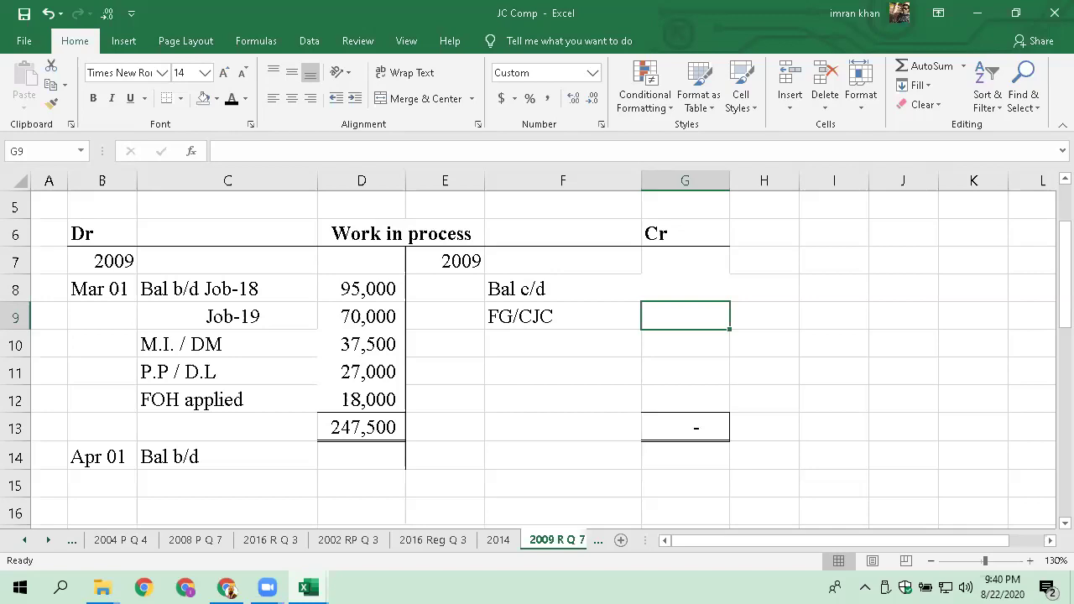
click(684, 287)
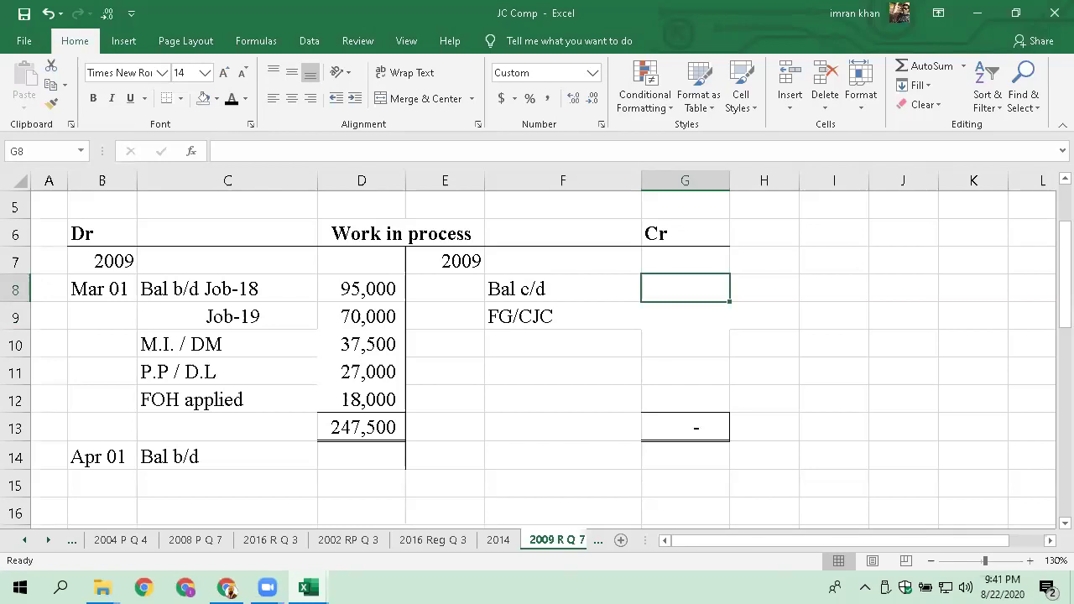
click(445, 289)
click(562, 289)
key(F2)
text(-Job 23)
key(Return)
click(562, 288)
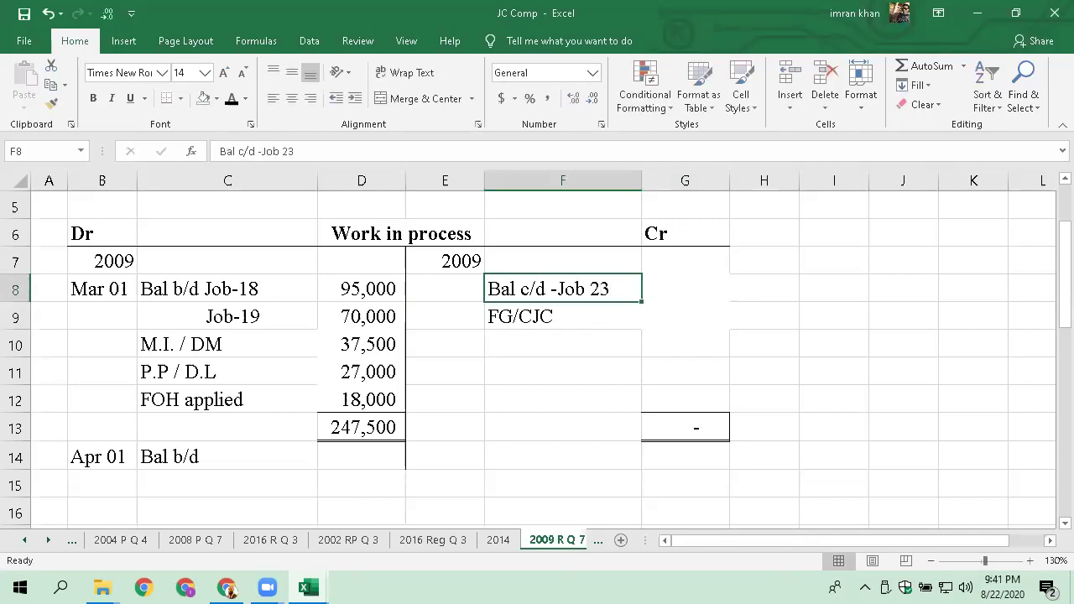
click(445, 288)
click(361, 289)
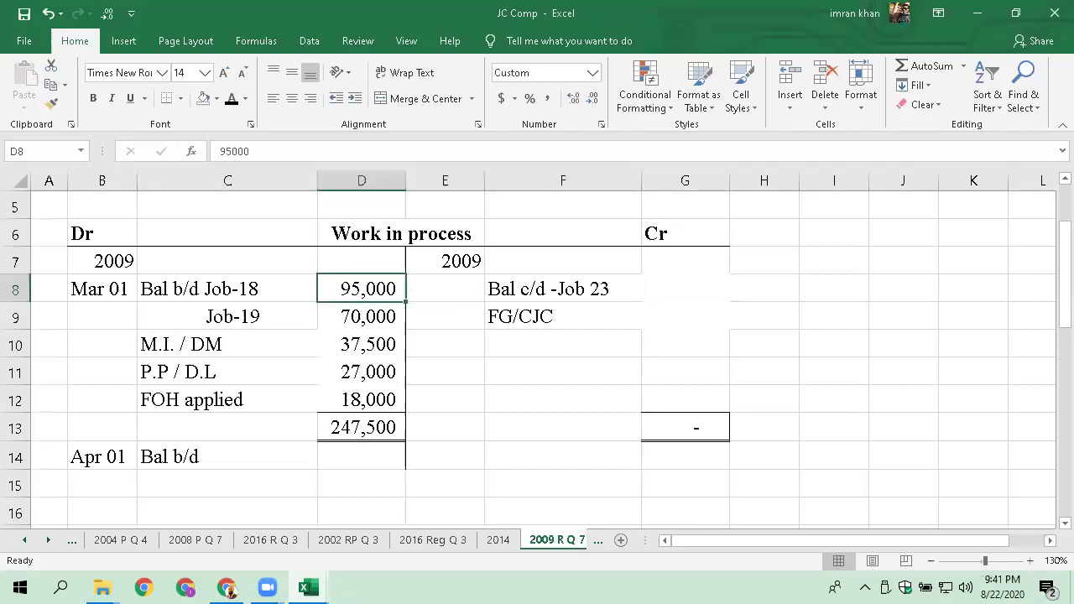
click(227, 288)
click(102, 288)
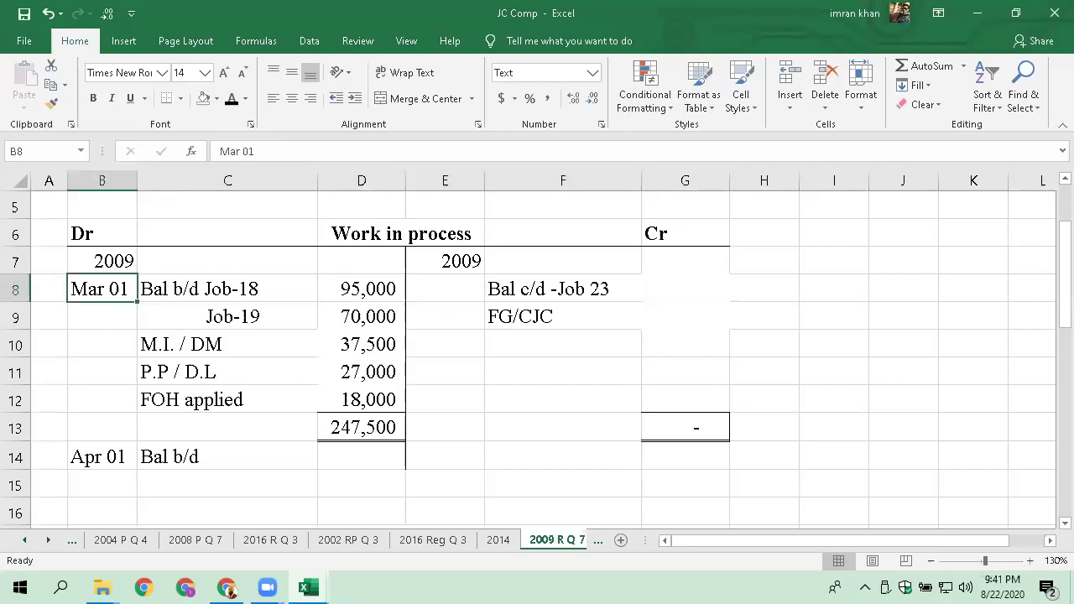
key(ctrl+c)
key(Right)
key(Right)
key(Right)
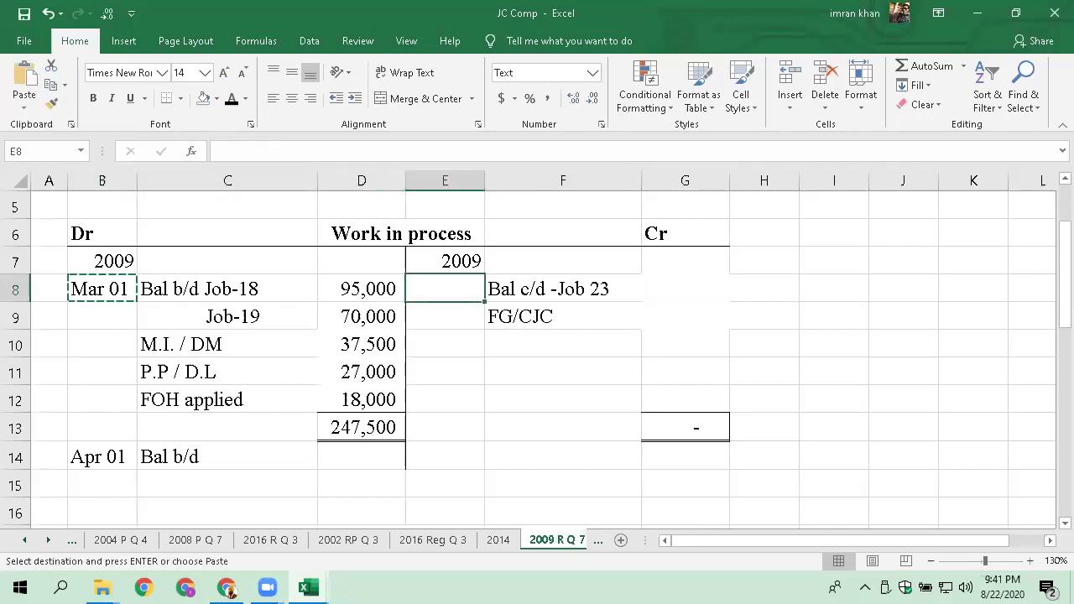
key(Return)
key(Delete)
Enter the Job 23 closing balance in G8 with the formula =15000+9000
key(Right)
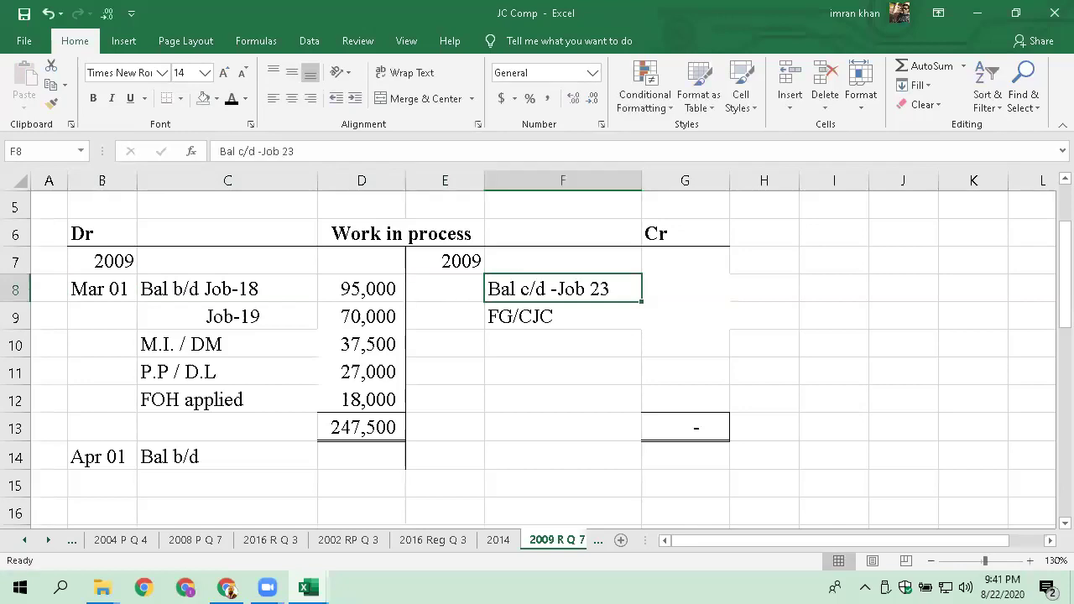
key(Right)
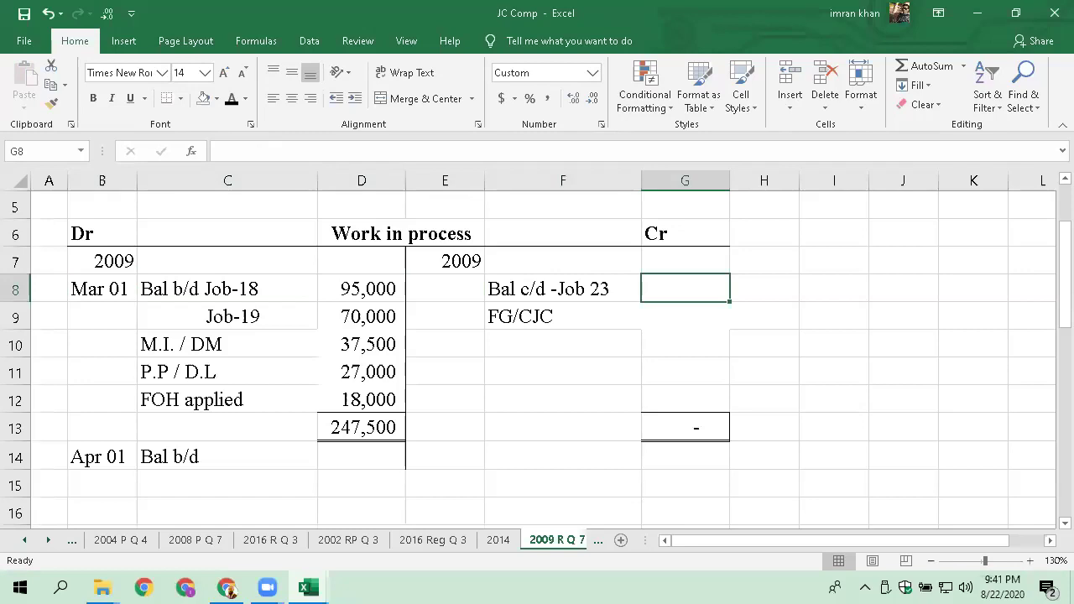
text(=)
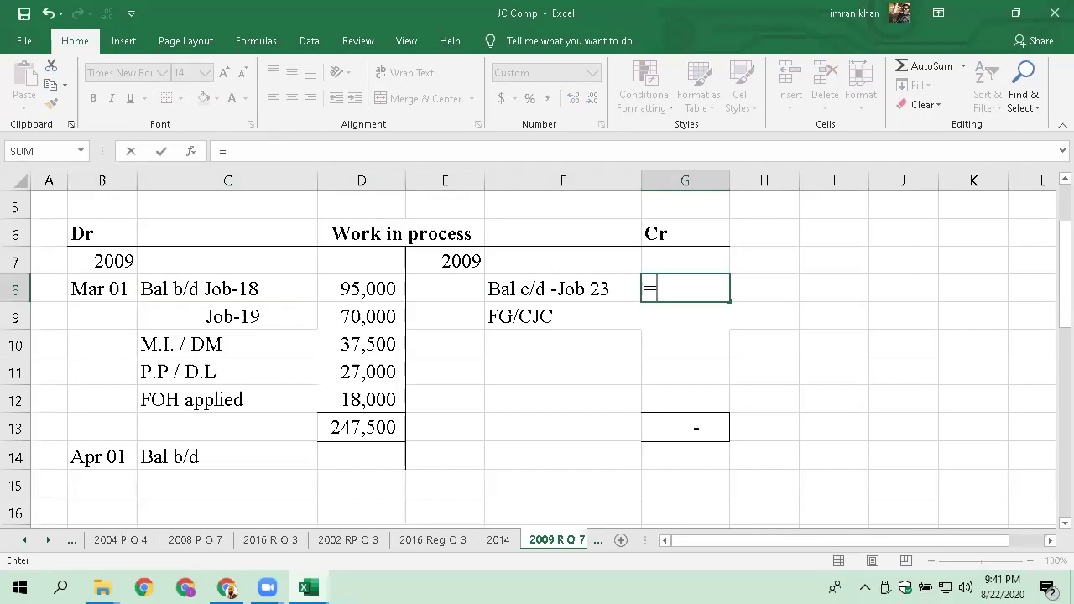
text(15000+9000+)
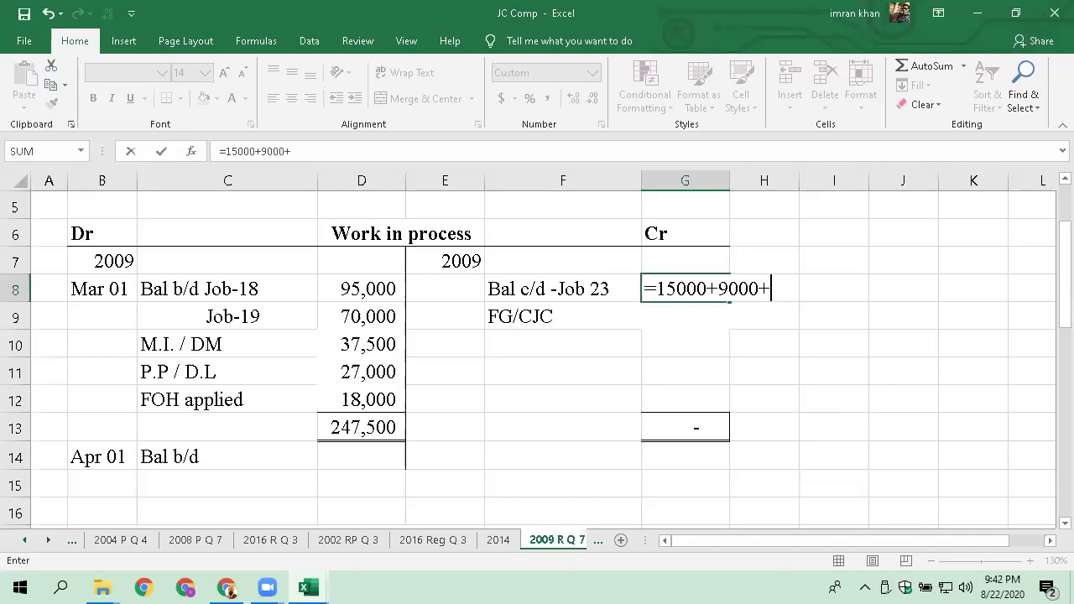
key(Return)
key(n)
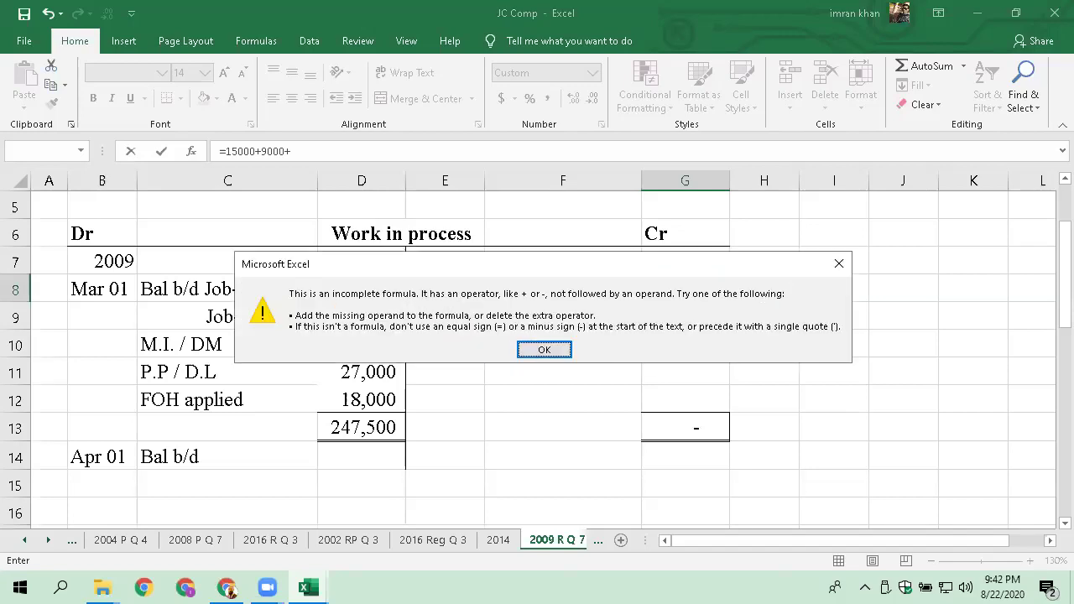
key(Return)
key(End)
key(BackSpace)
key(Return)
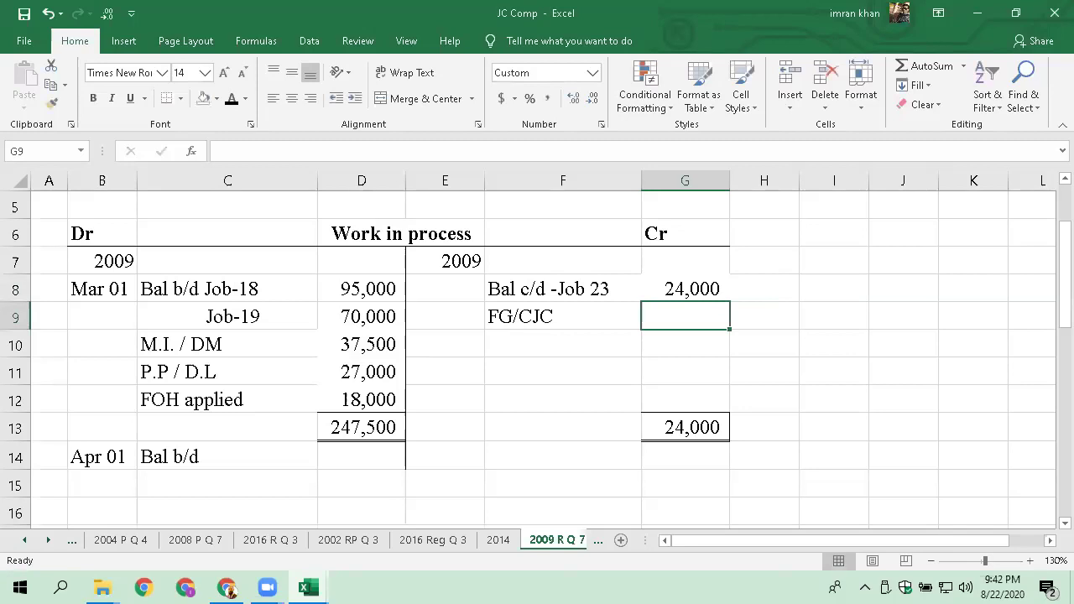
Fill the Job 23 closing balance cell G8 with the standard red color
click(685, 288)
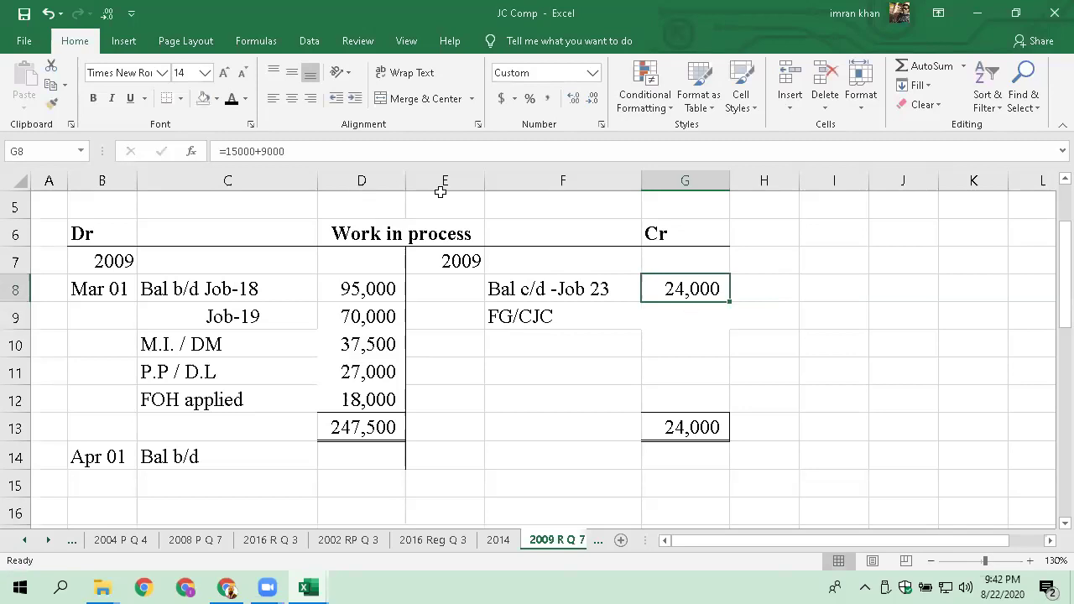
click(216, 98)
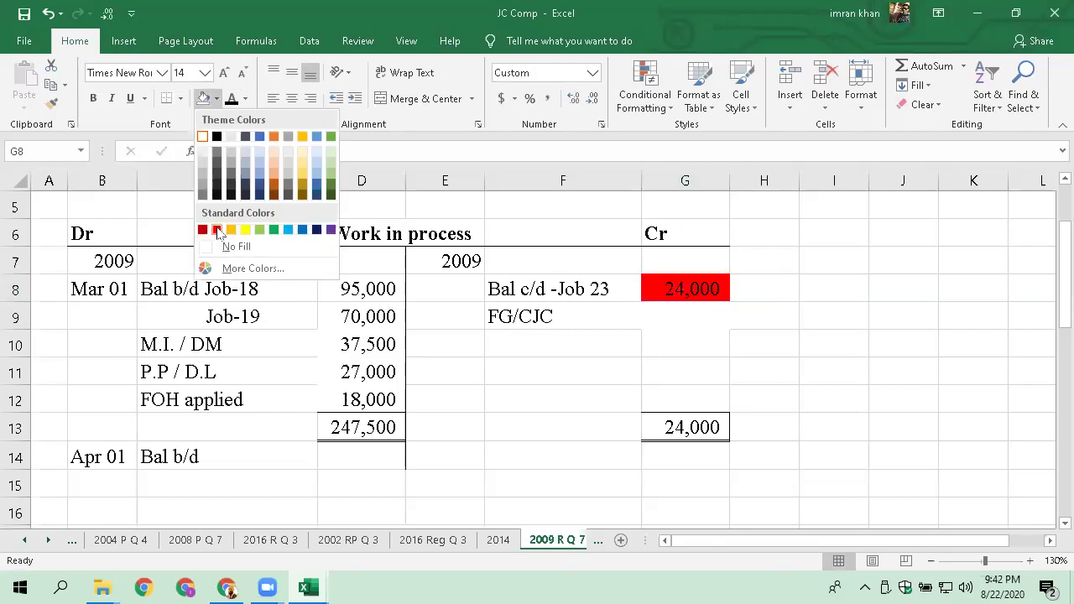
click(216, 229)
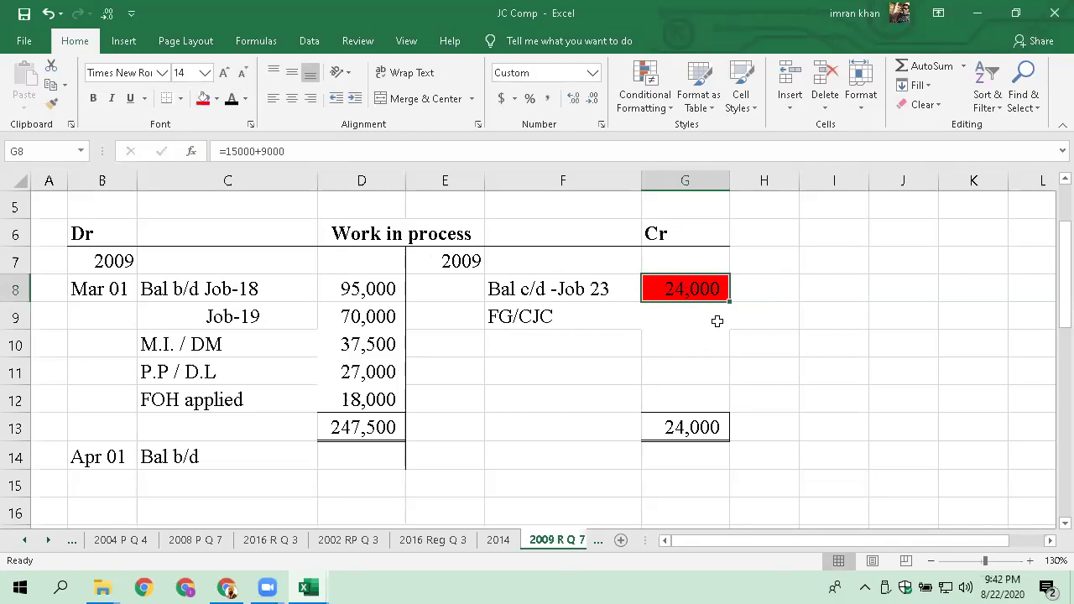
click(657, 316)
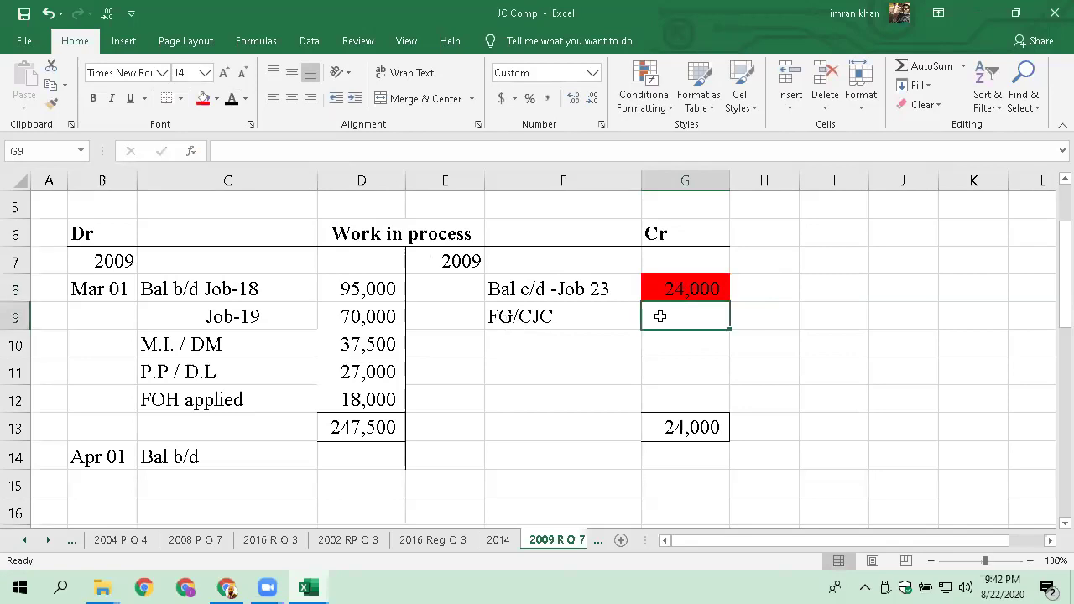
scroll(659, 319, down, 2)
click(419, 378)
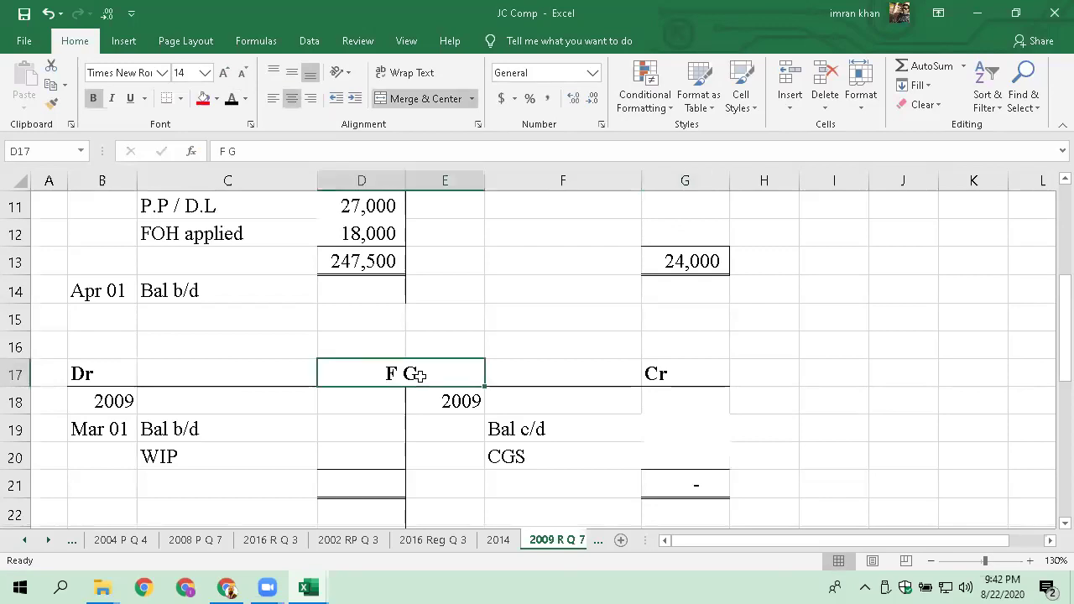
click(371, 425)
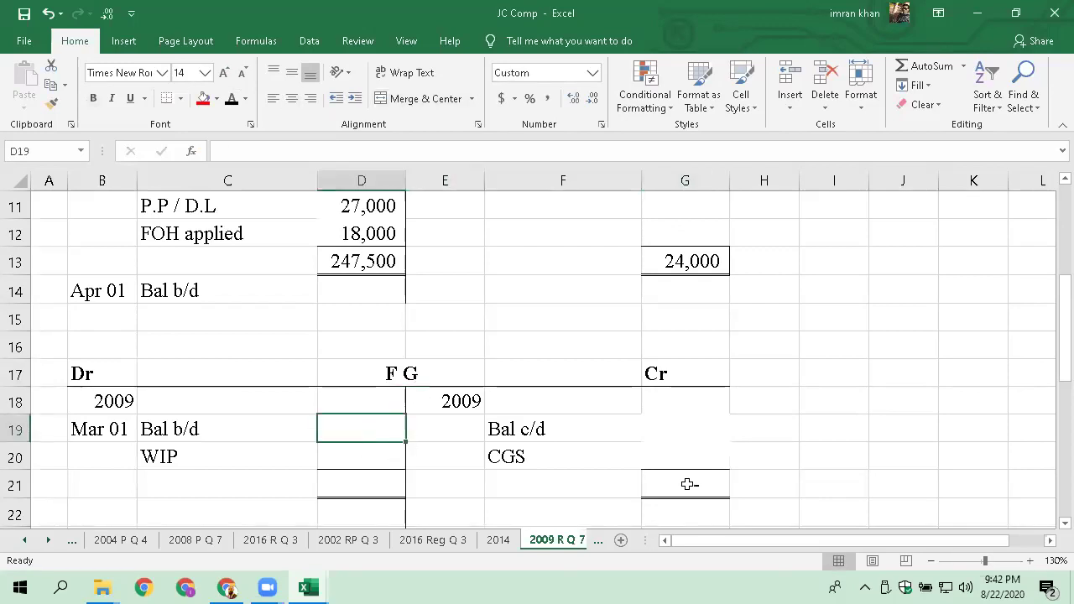
key(Up)
key(Up)
key(Up)
key(Up)
key(Up)
key(Up)
key(Up)
key(Up)
key(Up)
key(Up)
key(Up)
key(Right)
key(Right)
key(Right)
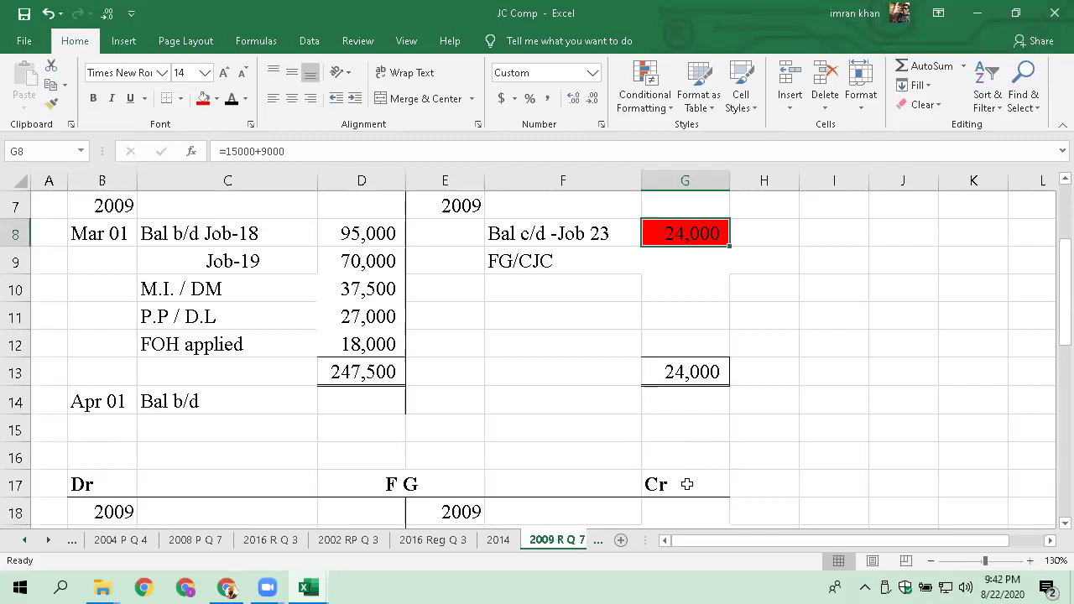
Start a working note beside the Work in process account with the heading "FOH Applied" in J8
key(Right)
key(Right)
key(Right)
key(Right)
key(Right)
key(Right)
key(Right)
key(Right)
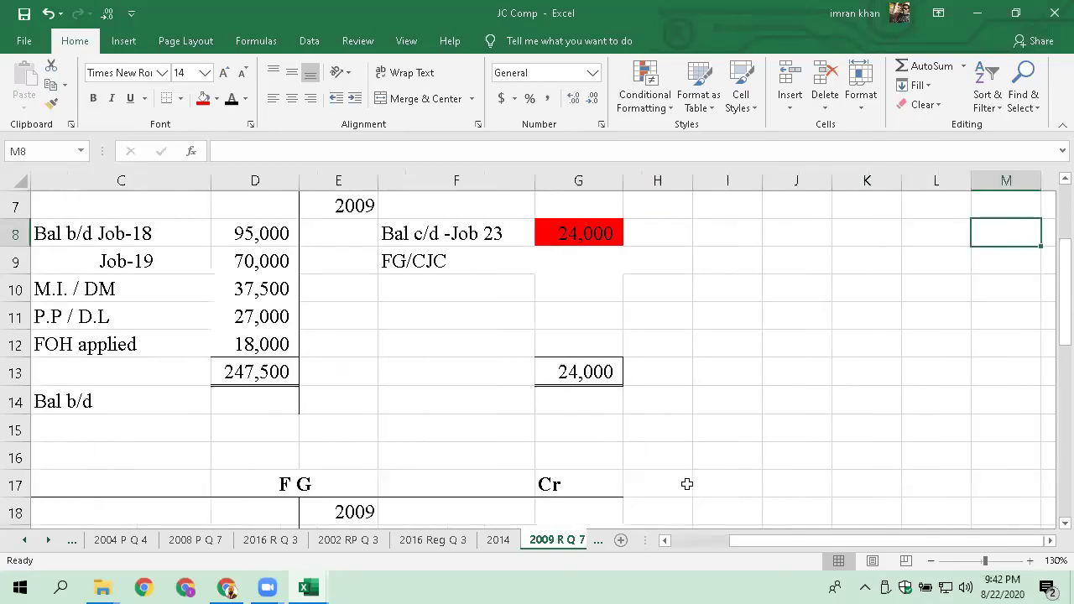
key(Left)
key(Left)
key(Left)
key(Left)
key(Left)
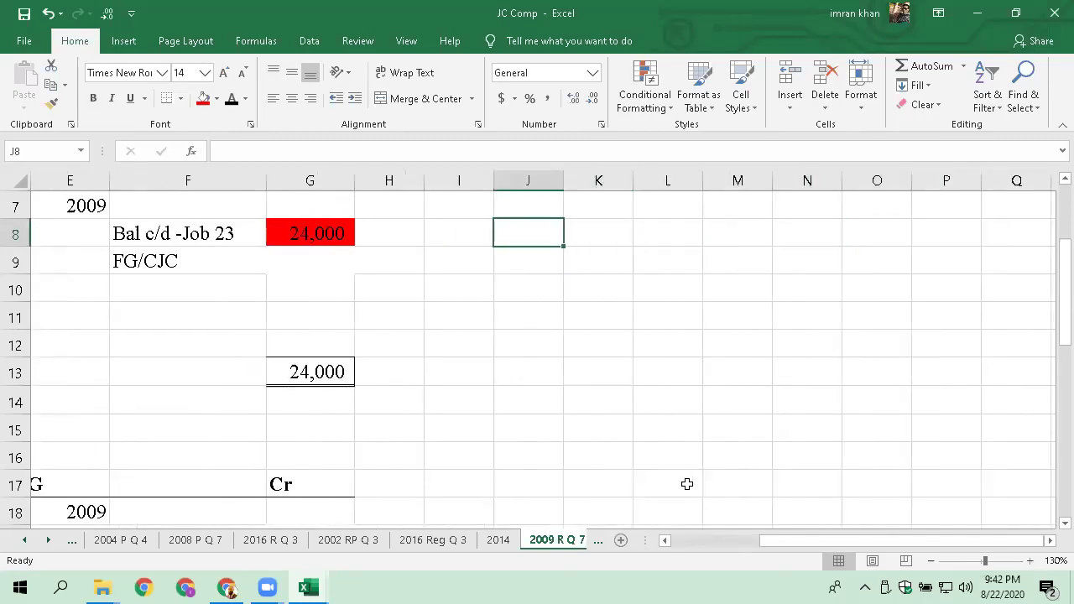
key(Left)
key(Right)
text(F)
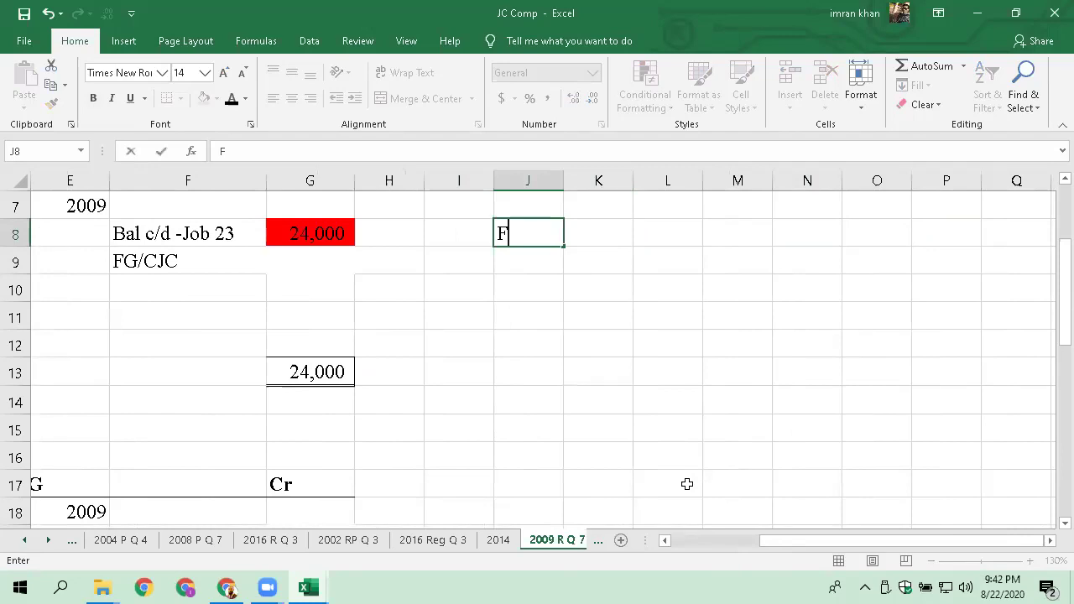
text(OH APp)
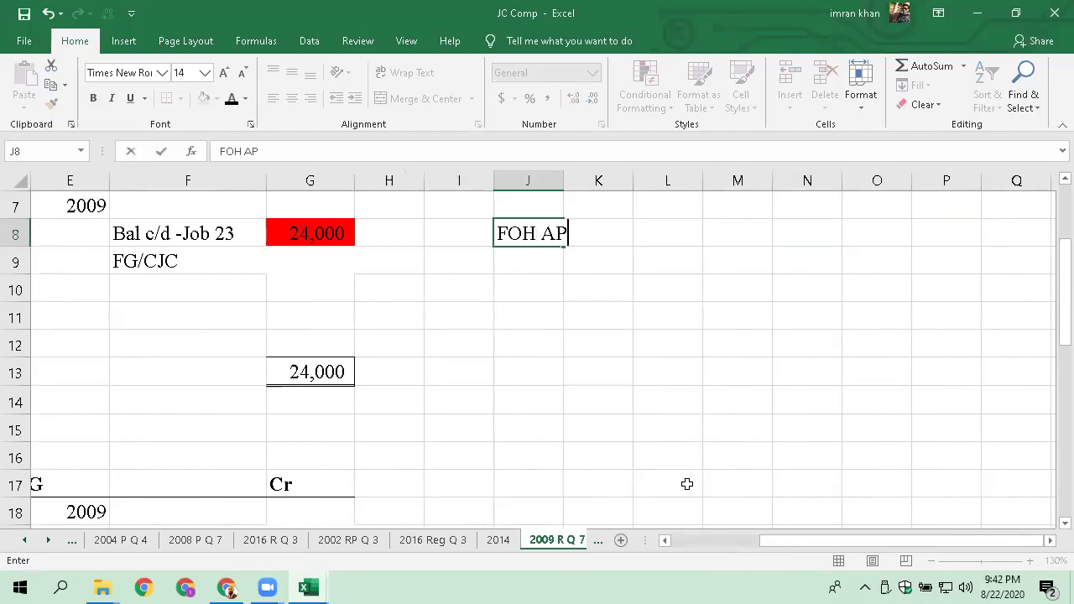
key(BackSpace)
key(BackSpace)
text(pplied)
key(ctrl+Return)
Add a bottom border across J8:K8 and make the FOH Applied heading bold
key(shift+Right)
key(ctrl+1)
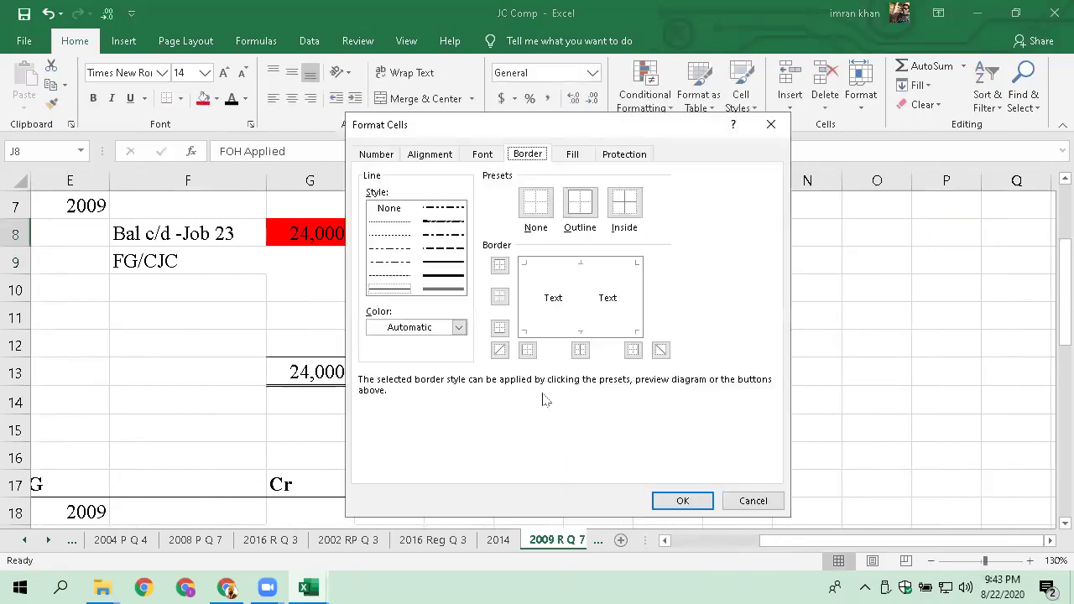
click(599, 332)
click(682, 500)
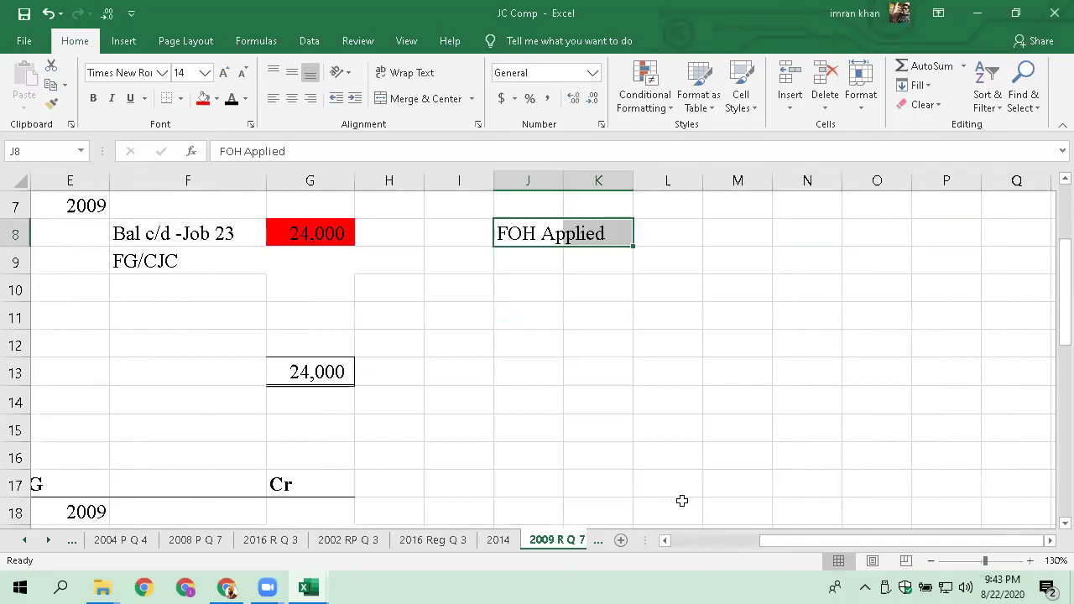
key(ctrl+b)
key(Down)
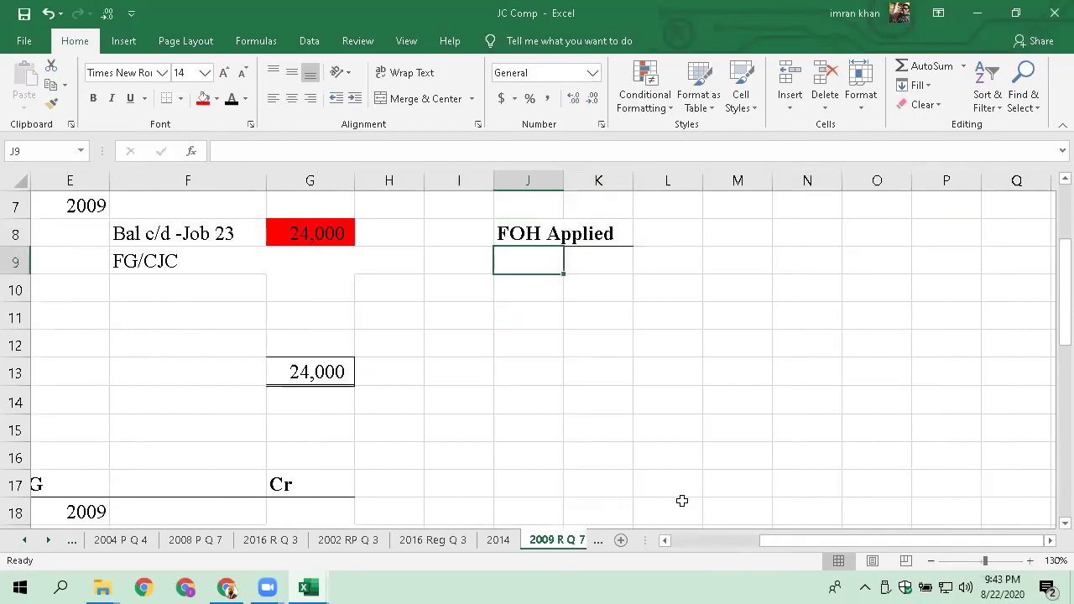
Enter the label DL in J9 as the first line under the FOH Applied heading
text(DL)
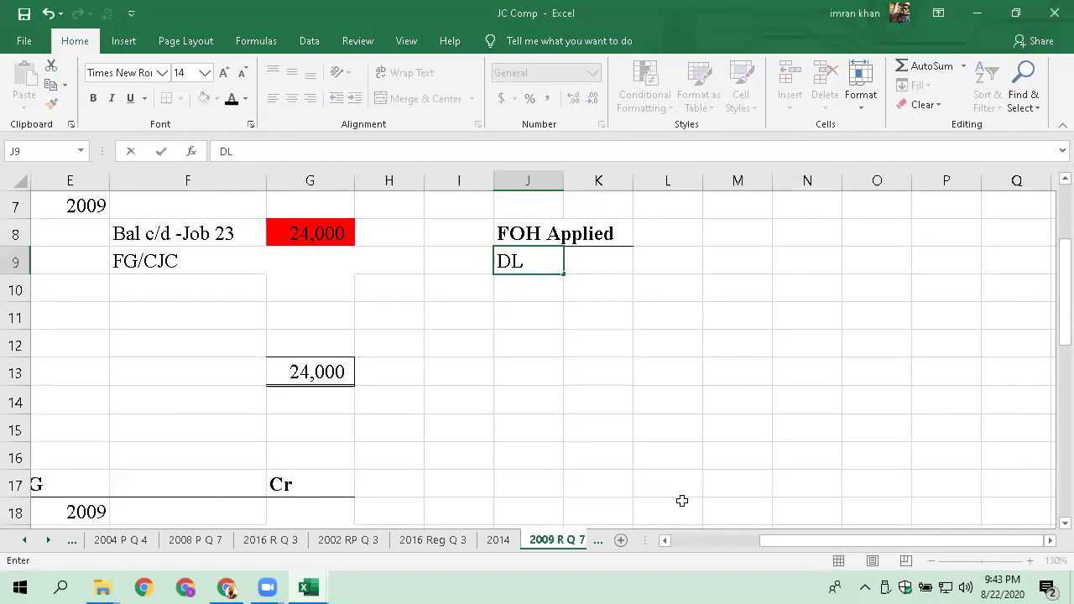
key(Return)
key(Up)
key(Right)
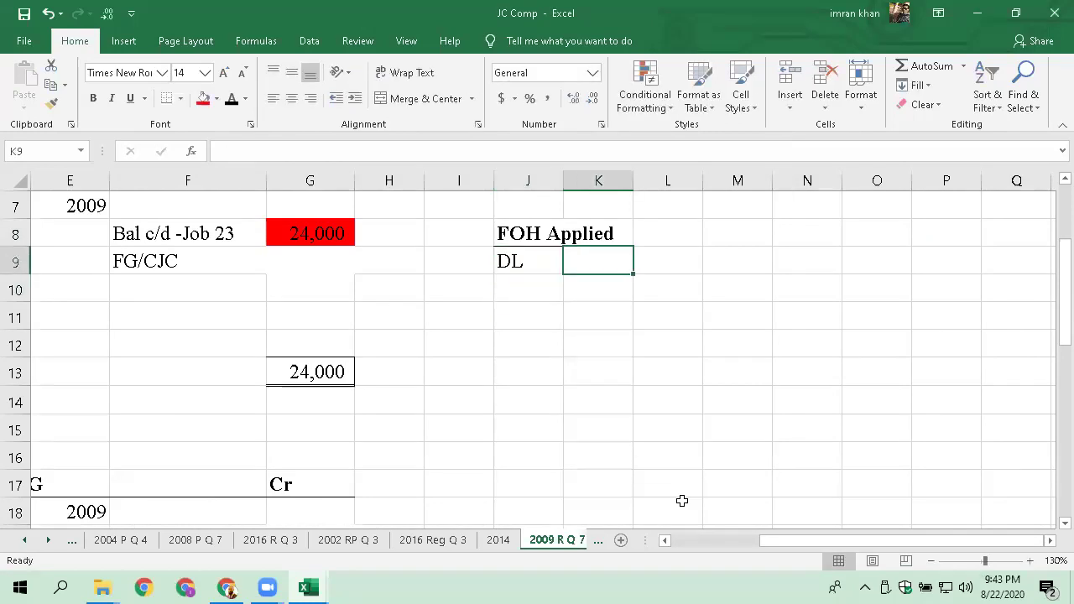
Enter 9000 in M9 as the DL amount of the FOH Applied working
key(Left)
key(Left)
key(Left)
key(Up)
key(Left)
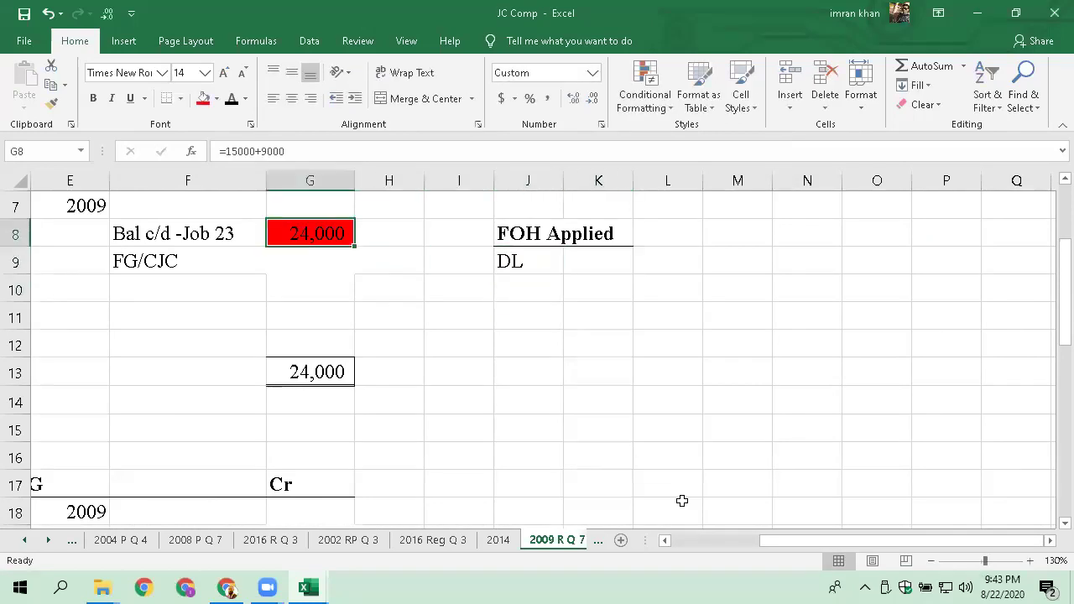
key(Right)
key(Right)
key(Down)
key(Right)
key(Right)
key(Right)
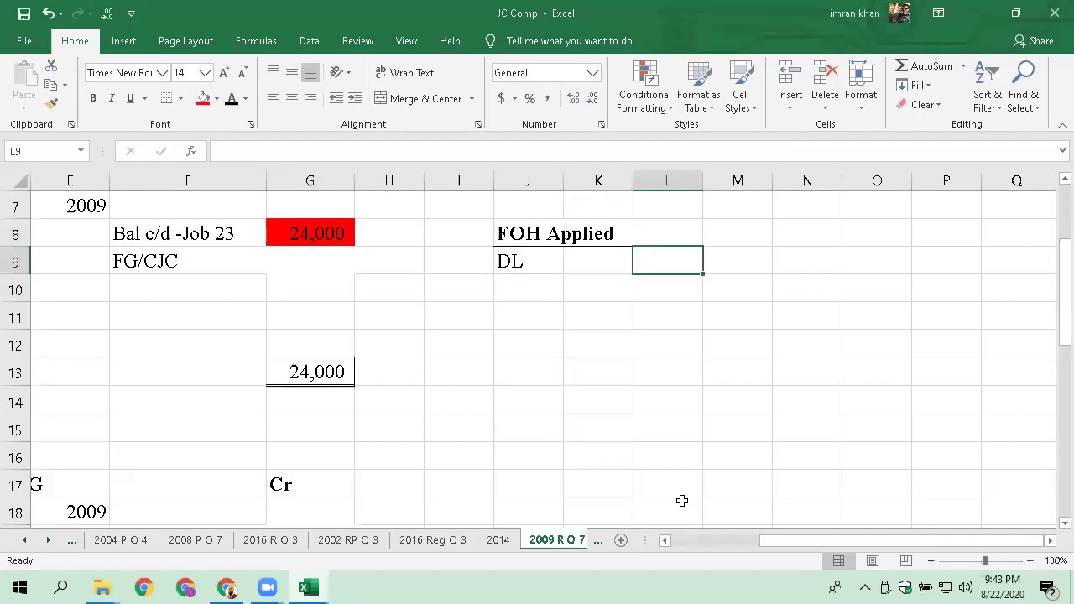
key(Right)
text(9000)
key(Return)
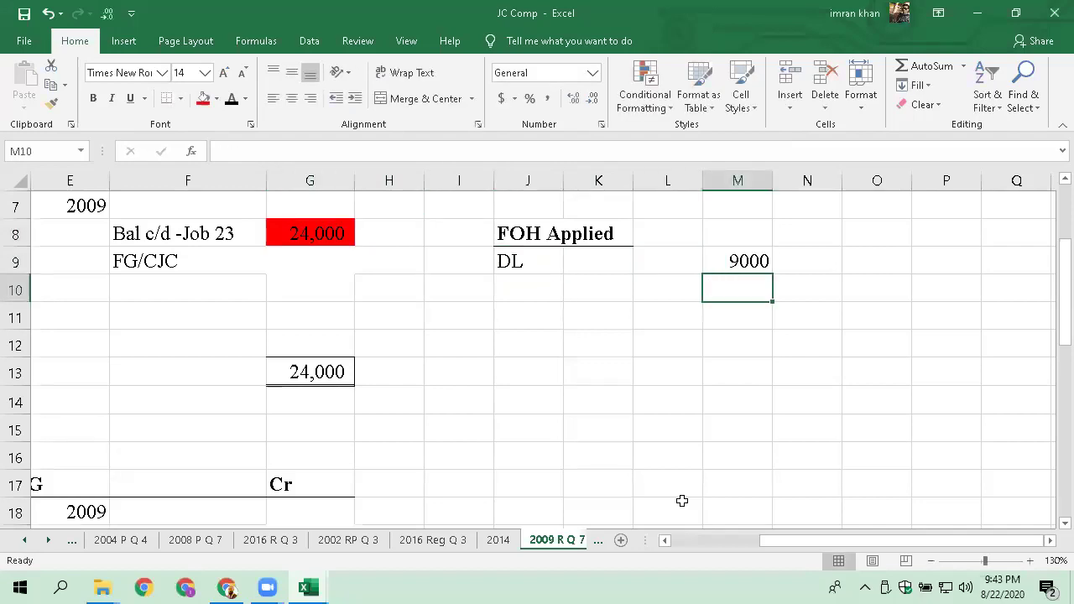
Format the DL amount in M9 with a thousands separator and no decimal places
key(Up)
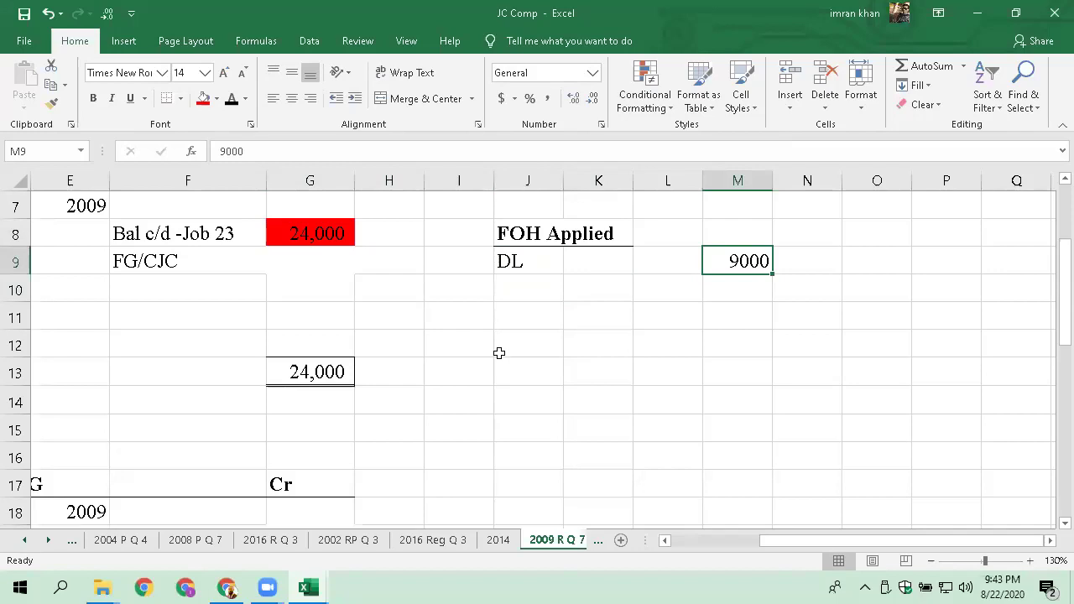
click(548, 99)
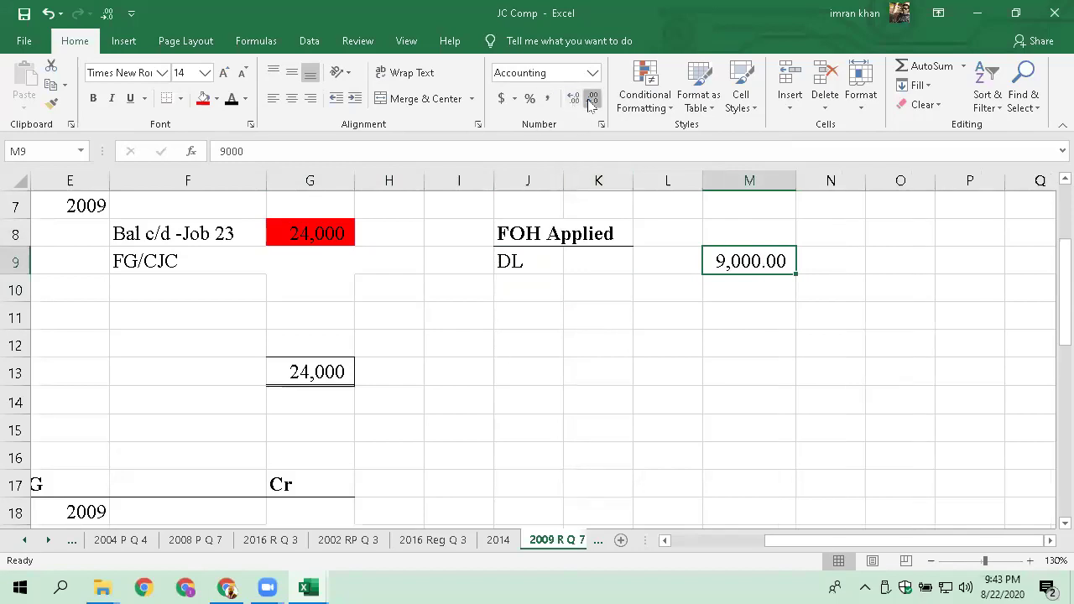
click(591, 101)
click(592, 101)
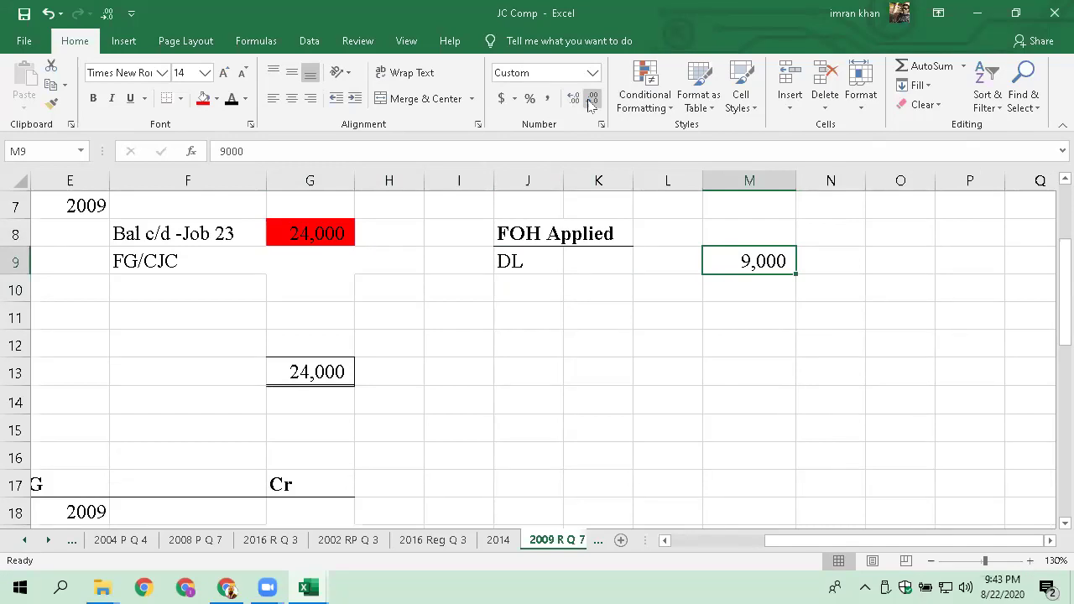
Check the composition of Job 23's closing balance in G8 against the DL amount in M9
key(Left)
key(Left)
key(Left)
key(Left)
key(Left)
key(Left)
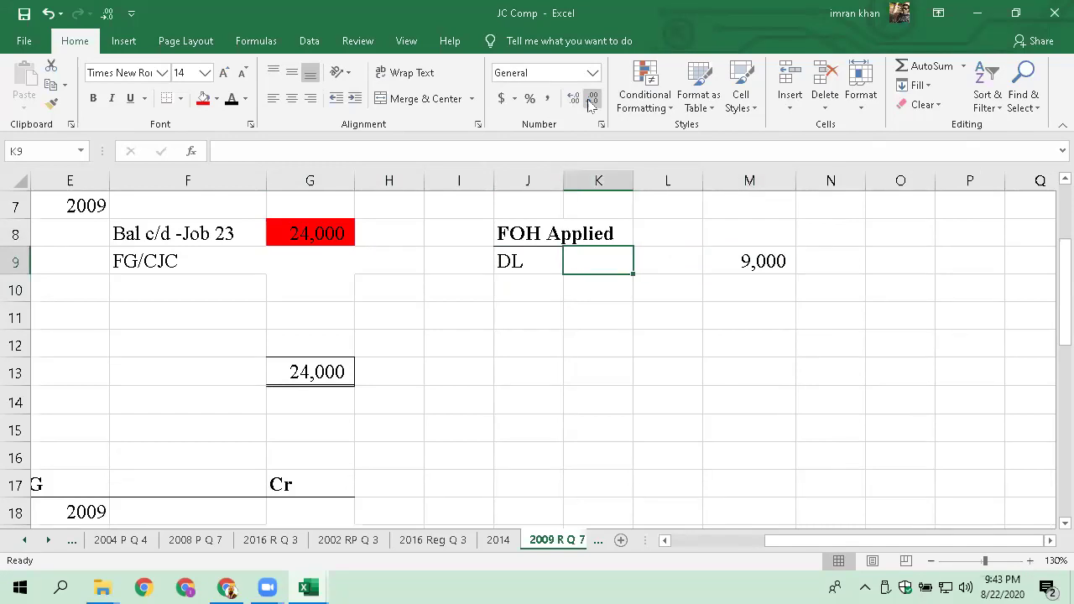
key(Up)
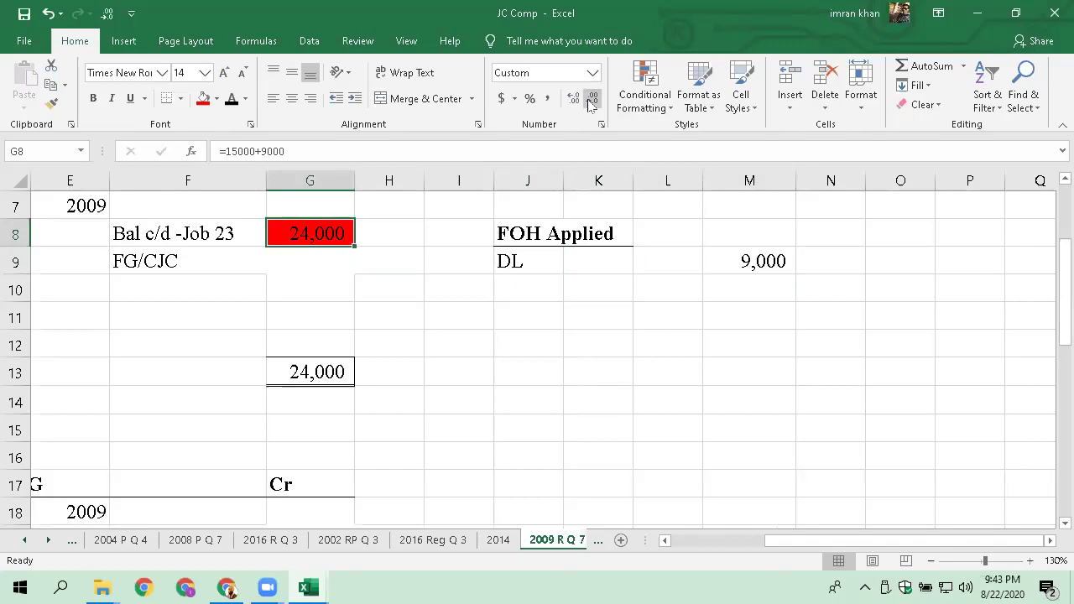
key(Right)
key(Right)
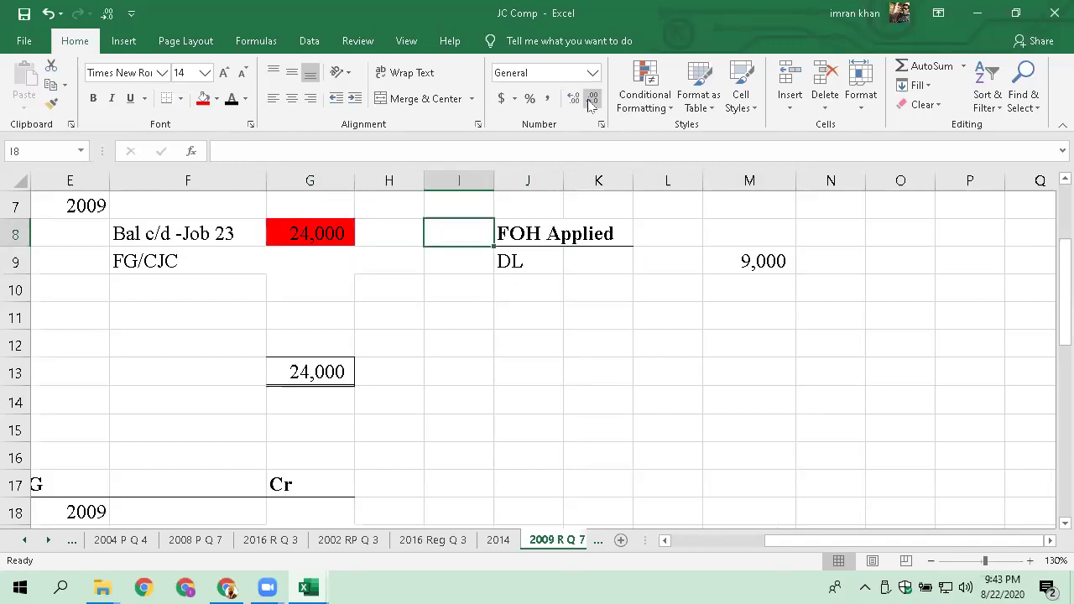
key(Down)
key(Down)
key(Right)
key(Right)
key(Right)
key(Up)
key(Right)
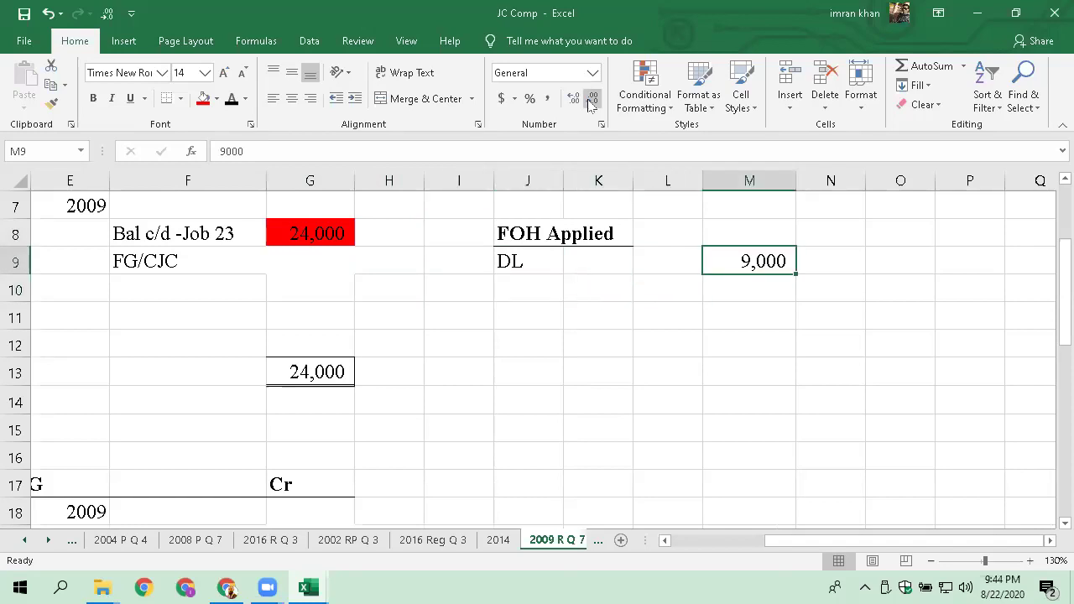
Enter the label Hours in J10, directly below the DL line of the FOH Applied working
key(Left)
key(Left)
key(Left)
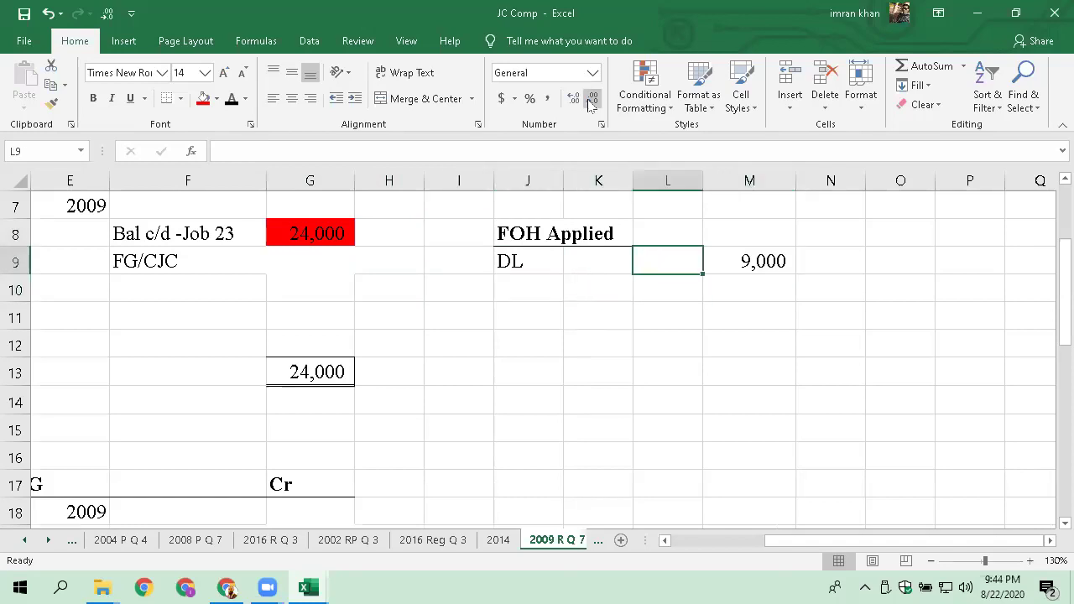
key(Down)
text(Hours)
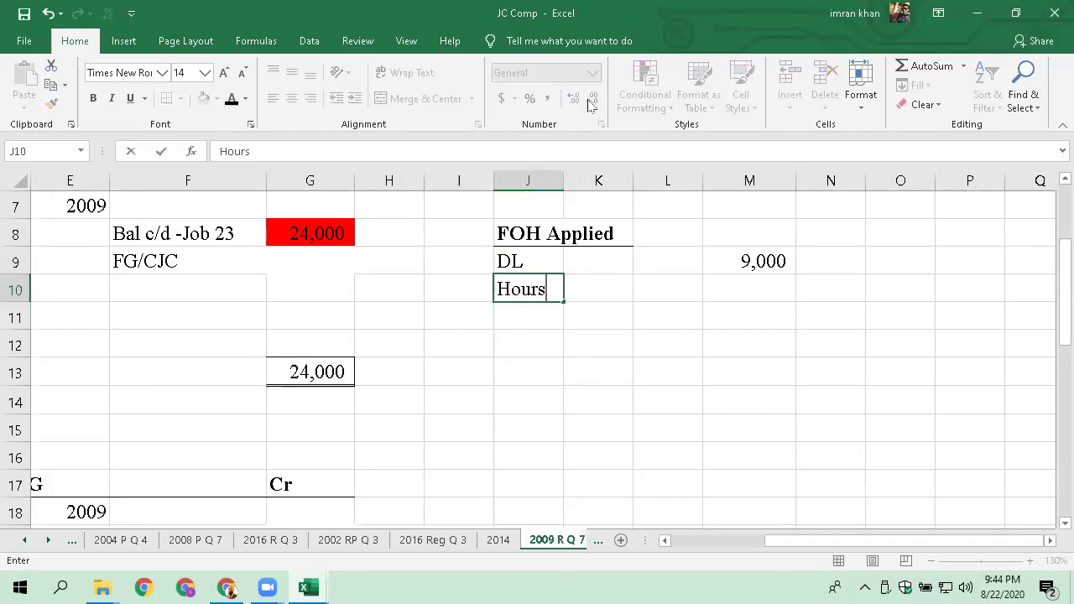
key(Right)
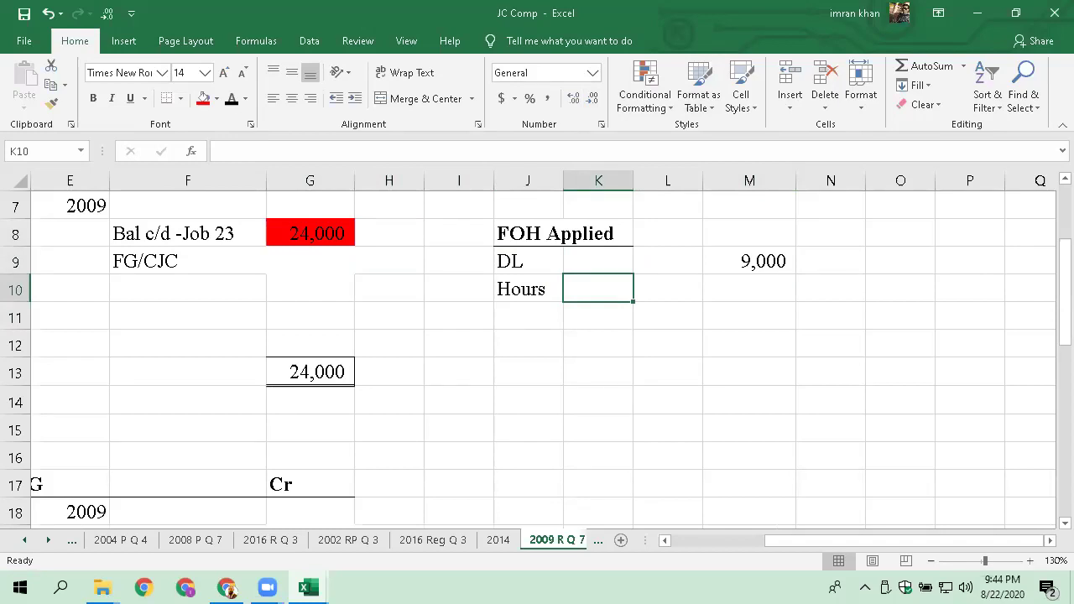
key(Right)
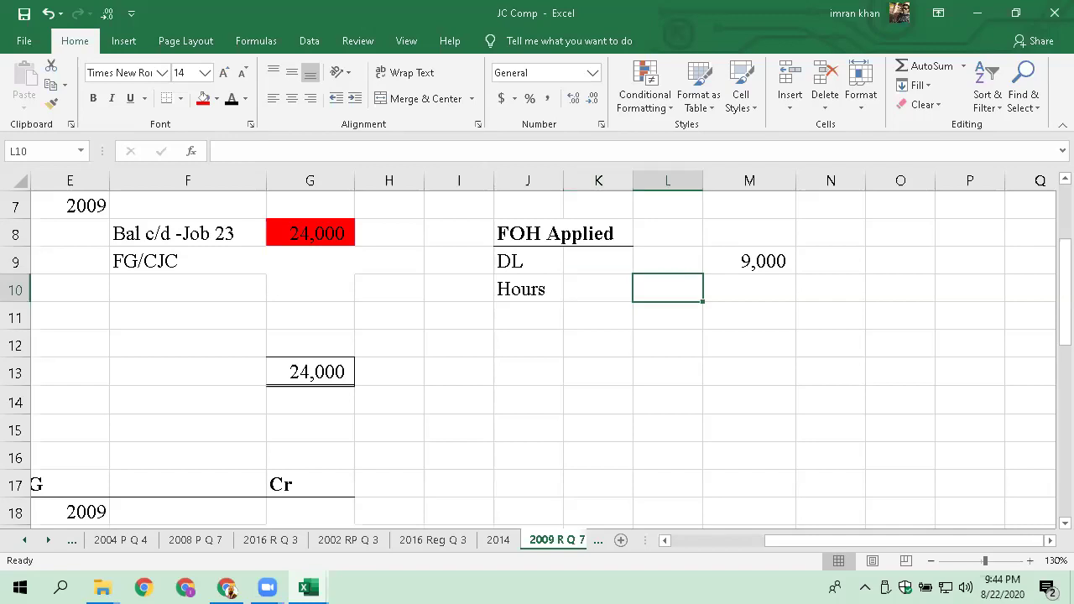
Enter the label FOH Applied in J12 as the result line of the working
key(Left)
key(Down)
key(Down)
key(Left)
key(F2)
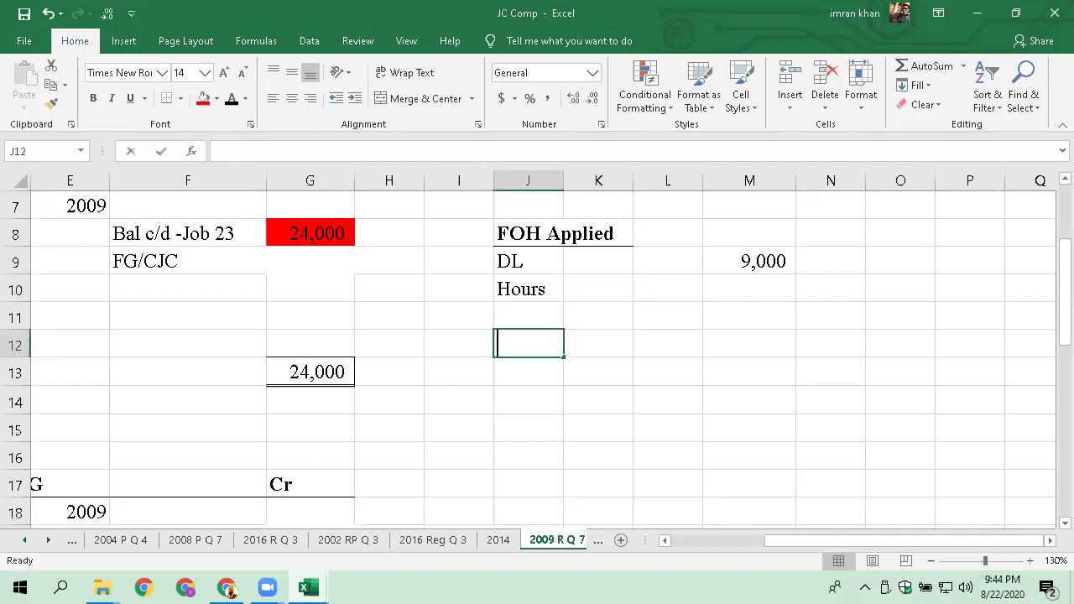
text(FOH Applied)
key(Return)
Append the calculation (1800x10) to the FOH applied label in C12 of the Work in process account
key(Up)
key(Up)
key(Left)
key(Left)
key(Left)
key(Left)
key(Left)
key(Left)
key(Left)
key(Left)
key(Left)
key(Right)
key(Right)
key(Down)
key(Down)
key(Up)
key(Right)
key(Left)
key(F2)
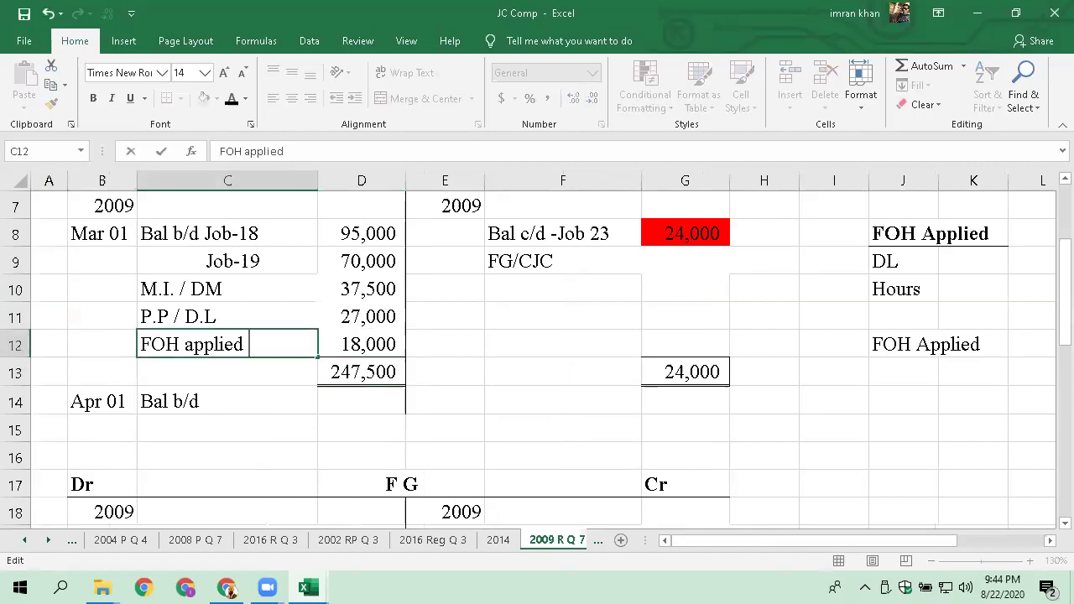
text((1800)
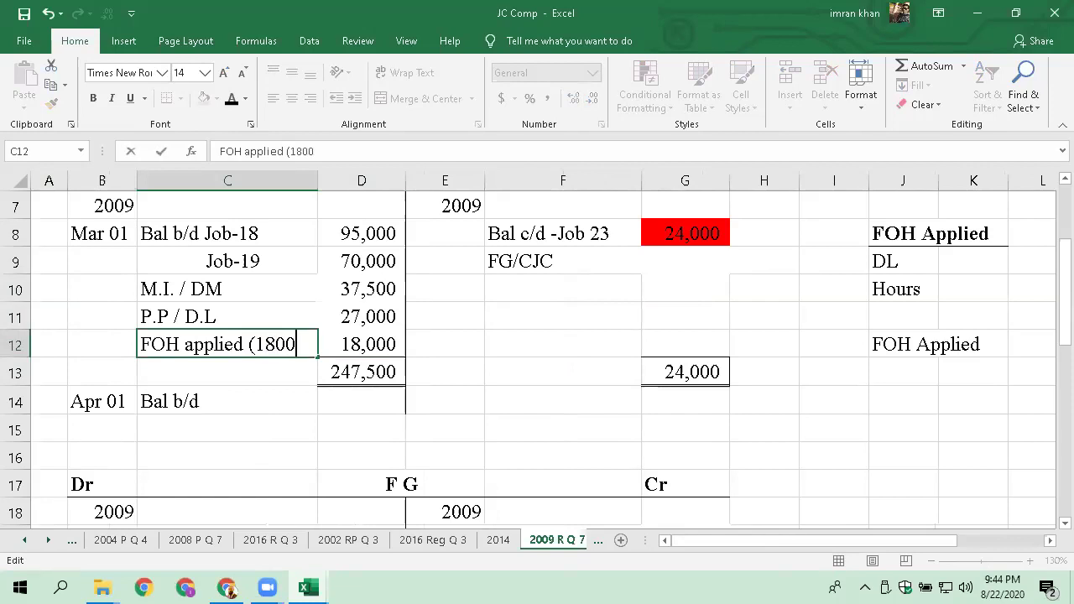
text(*)
key(BackSpace)
text(x10))
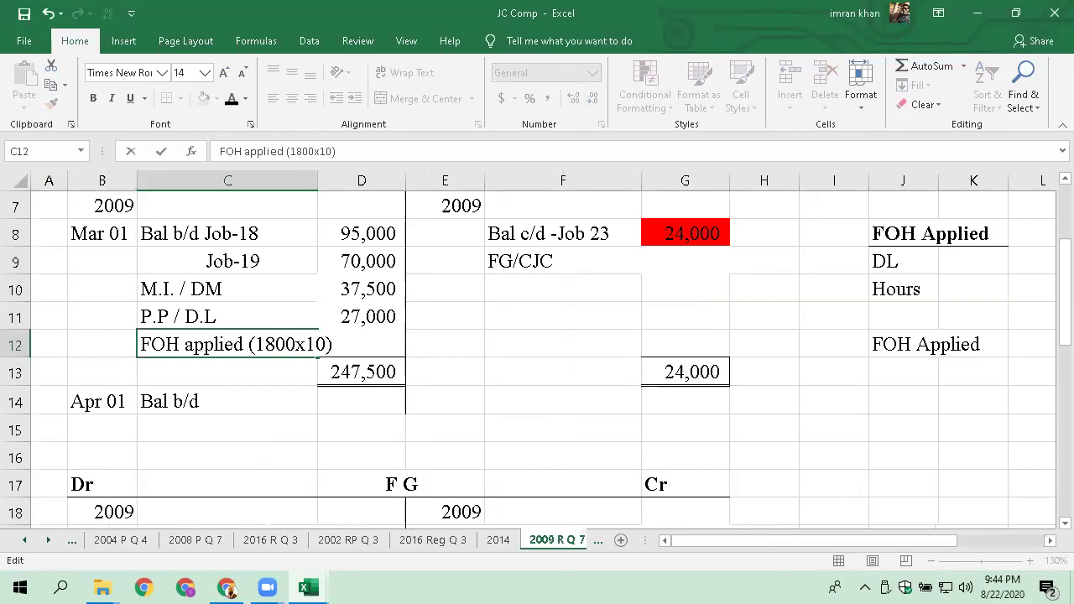
key(Return)
Reduce only the (1800x10) text in C12 to font size 8
key(Up)
key(F2)
key(shift+Left)
key(shift+Left)
key(shift+Left)
key(shift+Left)
key(shift+Left)
key(shift+Left)
key(shift+Left)
key(shift+Left)
key(shift+Left)
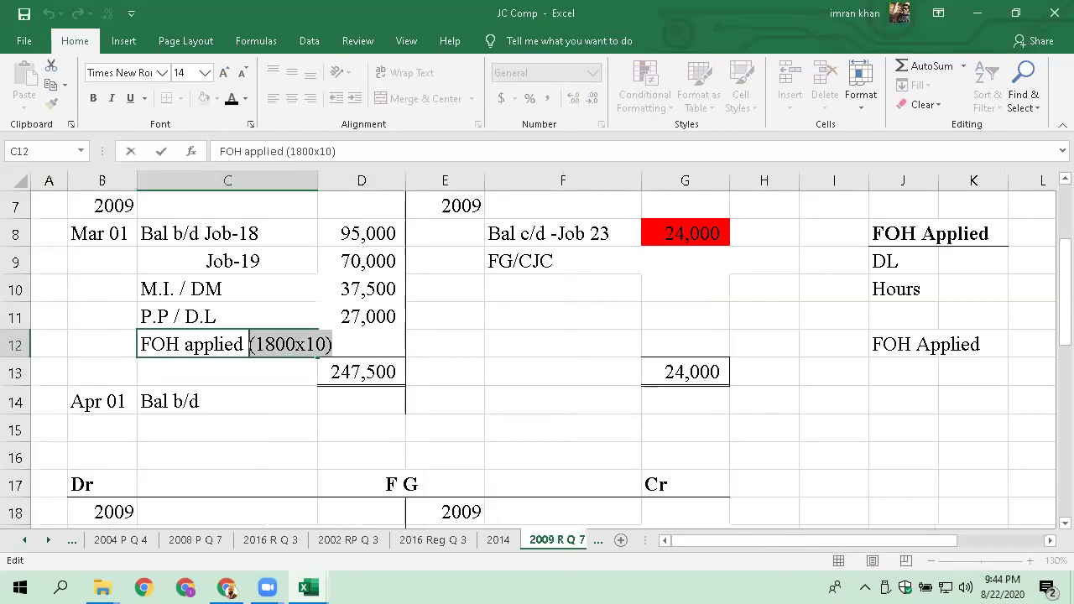
click(206, 73)
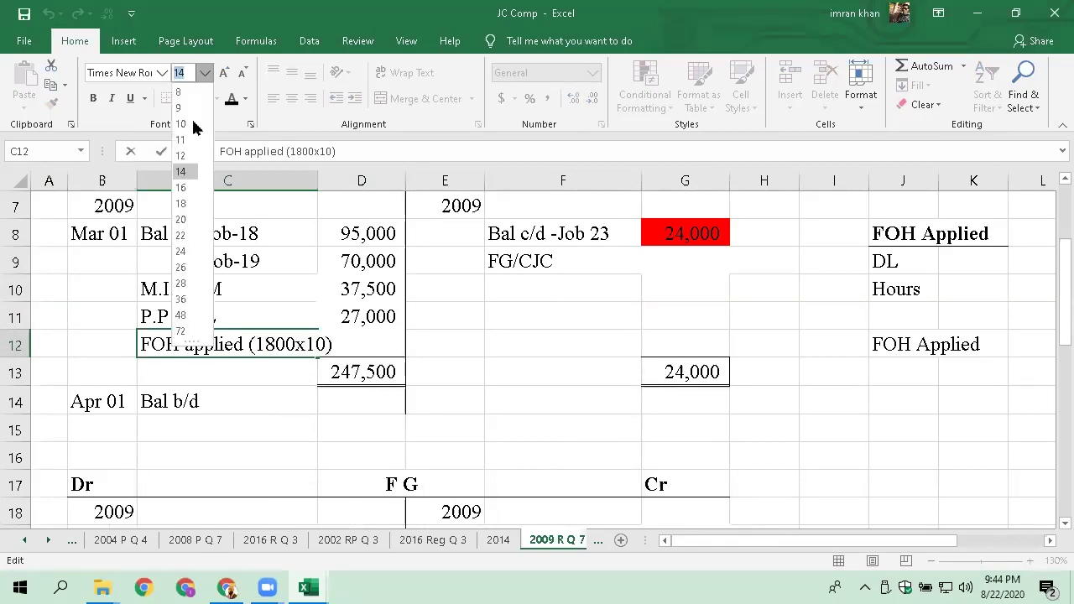
click(186, 91)
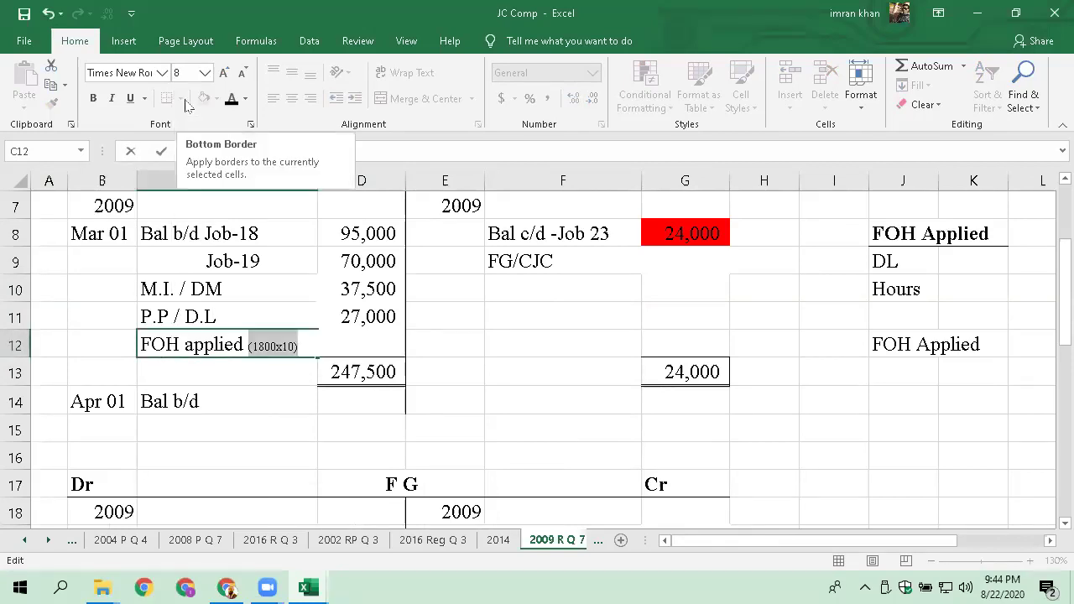
key(End)
key(ctrl+Return)
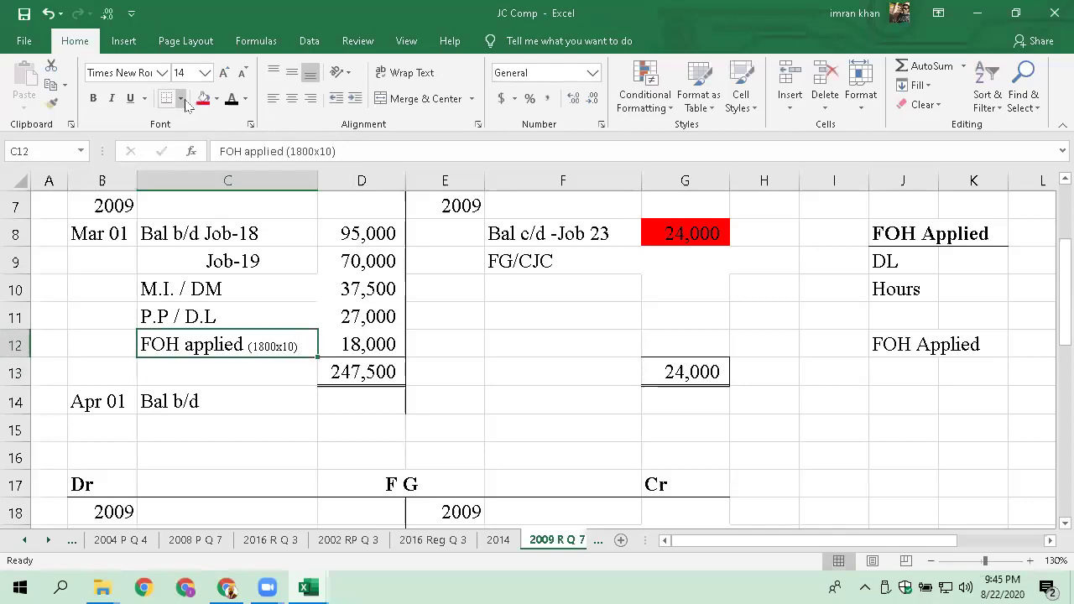
Append the calculation (1800 x 15) to the P.P / D.L label in C11
key(Up)
key(F2)
text(()
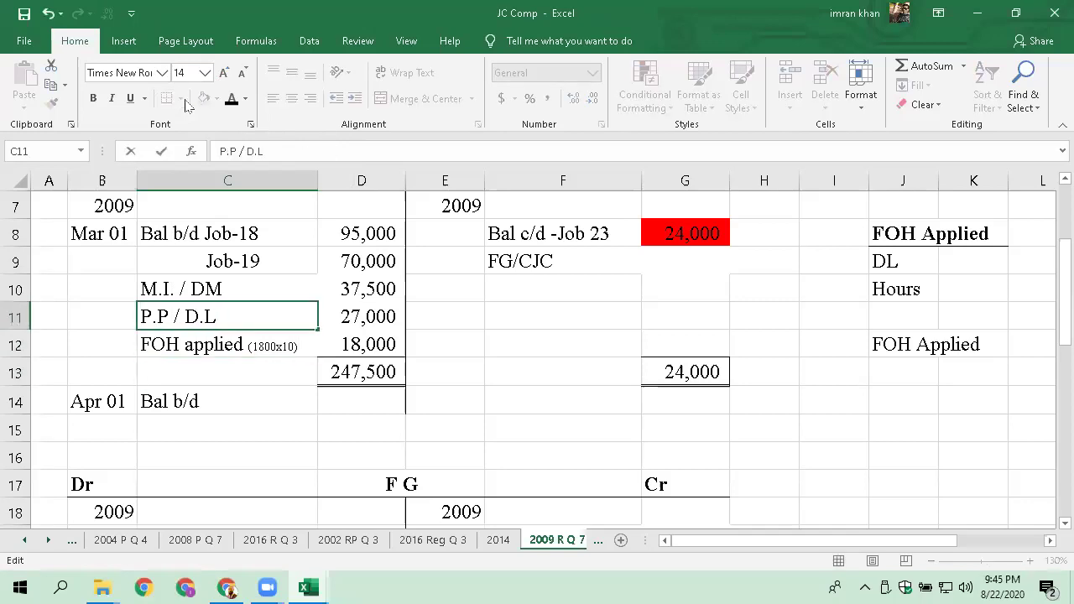
text(1)
key(BackSpace)
text((1)
key(BackSpace)
key(BackSpace)
text(1800 x 15))
key(Return)
key(Up)
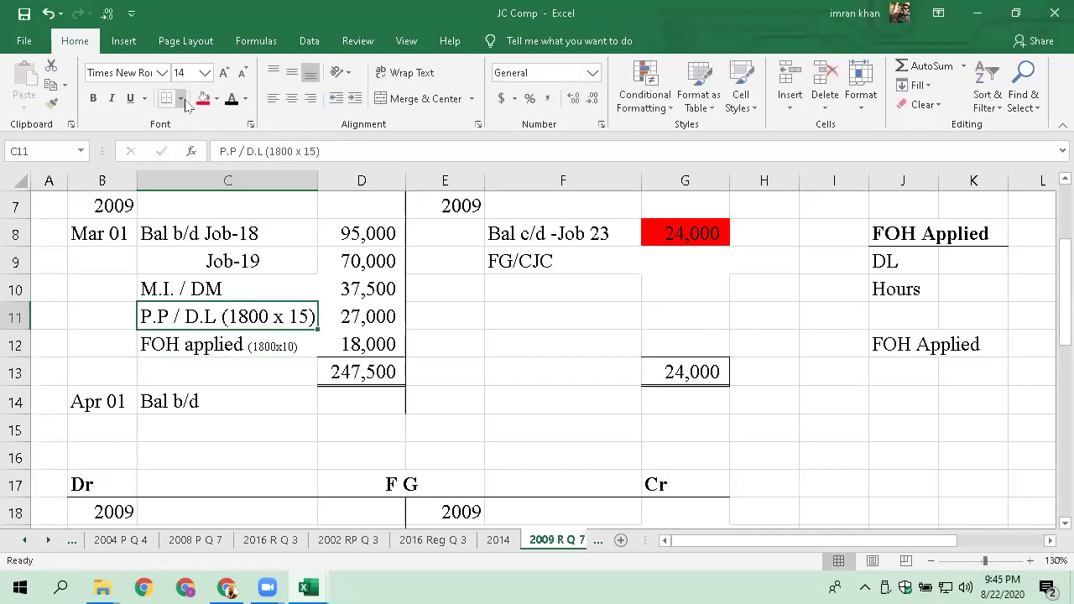
Reduce only the (1800 x 15) text in C11 to font size 8
key(F2)
key(shift+Left)
key(shift+Left)
key(shift+Left)
key(shift+Left)
key(shift+Left)
key(shift+Left)
key(shift+Left)
key(shift+Left)
key(shift+Left)
key(shift+Left)
key(shift+Left)
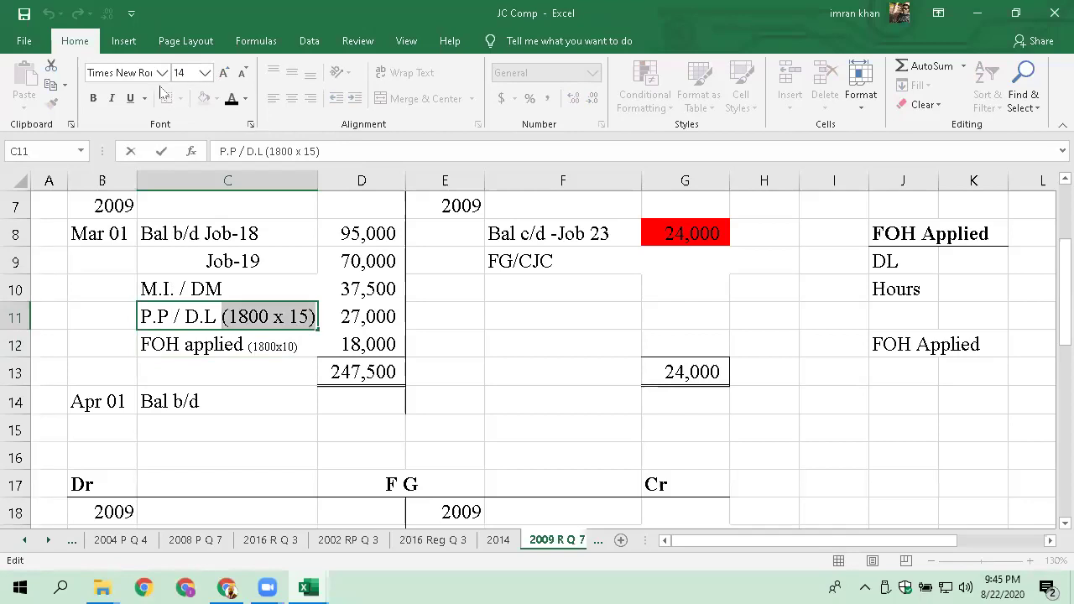
click(187, 73)
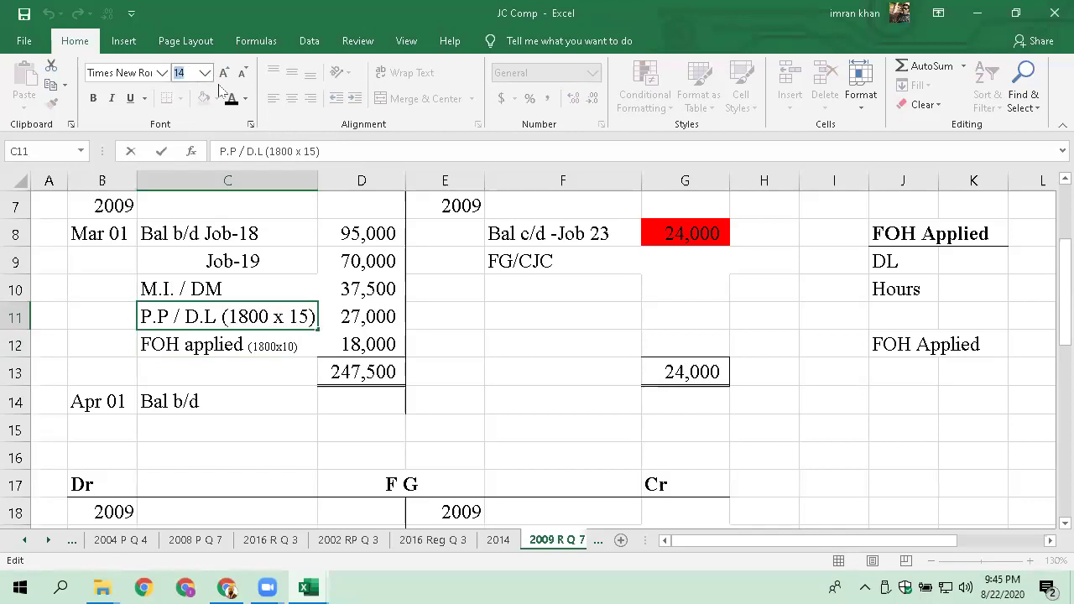
text(8)
key(Return)
key(End)
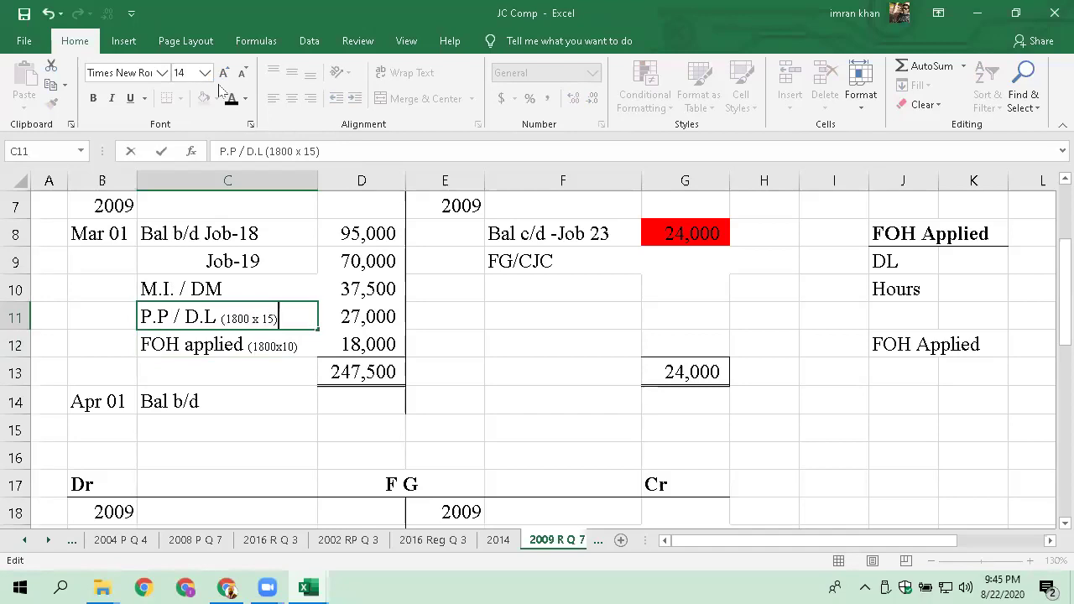
key(shift+Return)
key(Down)
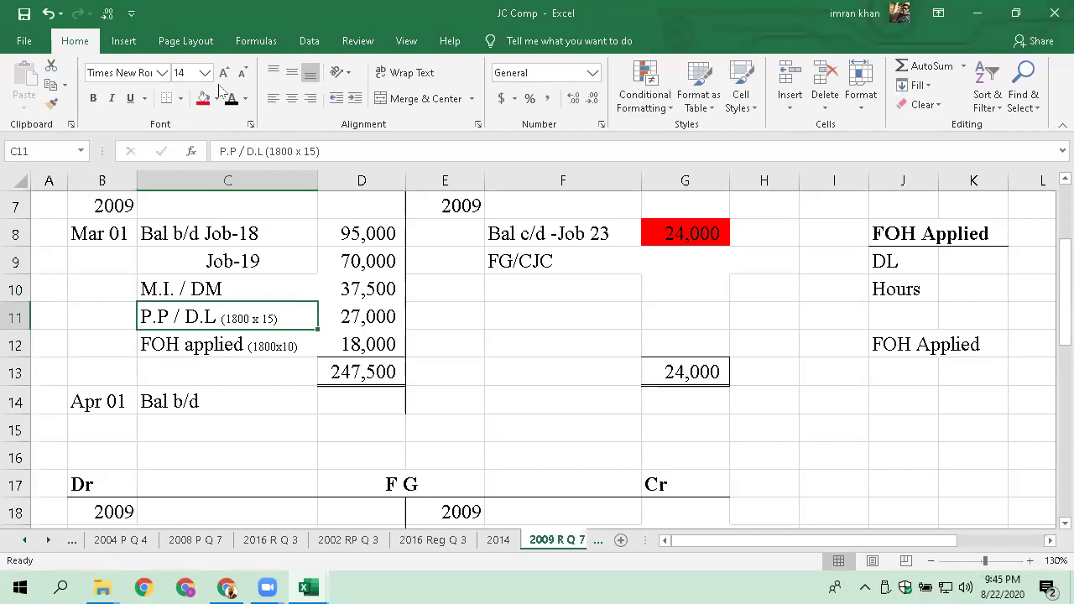
Examine the direct labour and FOH applied lines of the Work in process account with their amounts in D11 and D12
key(Right)
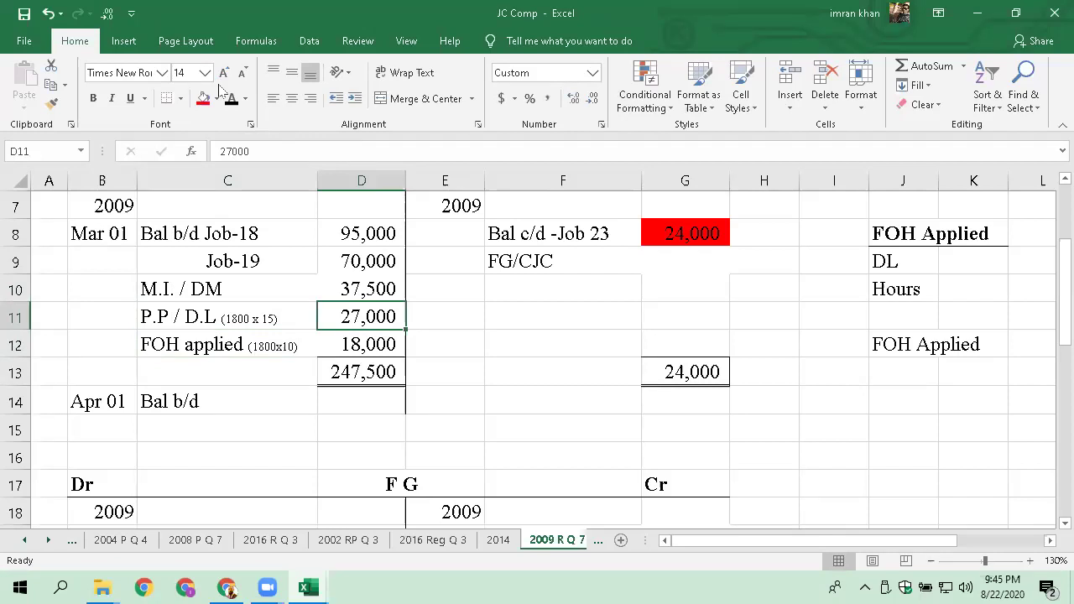
key(Left)
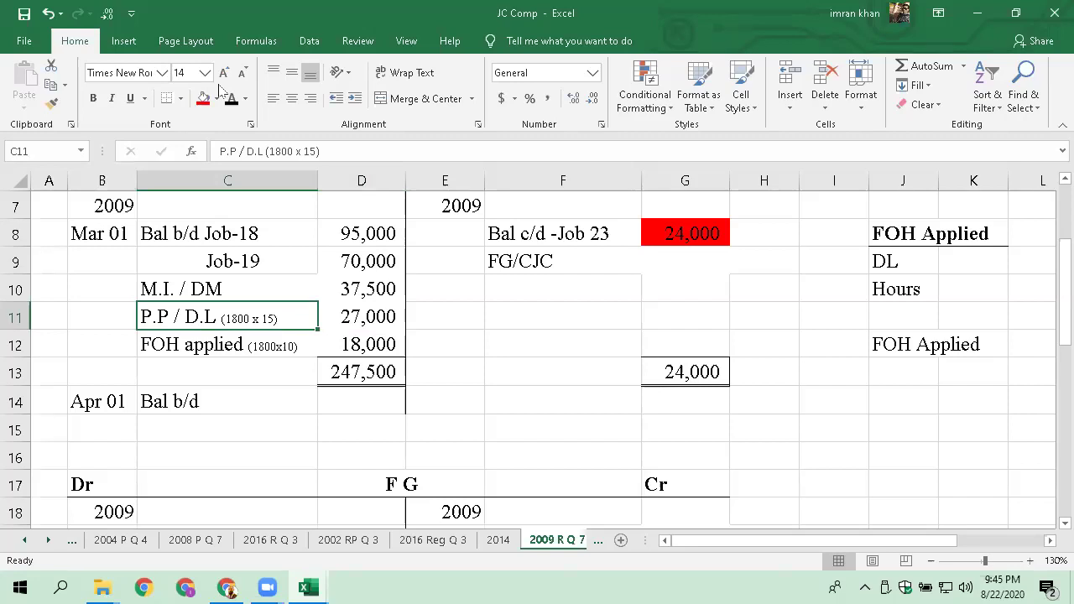
key(Down)
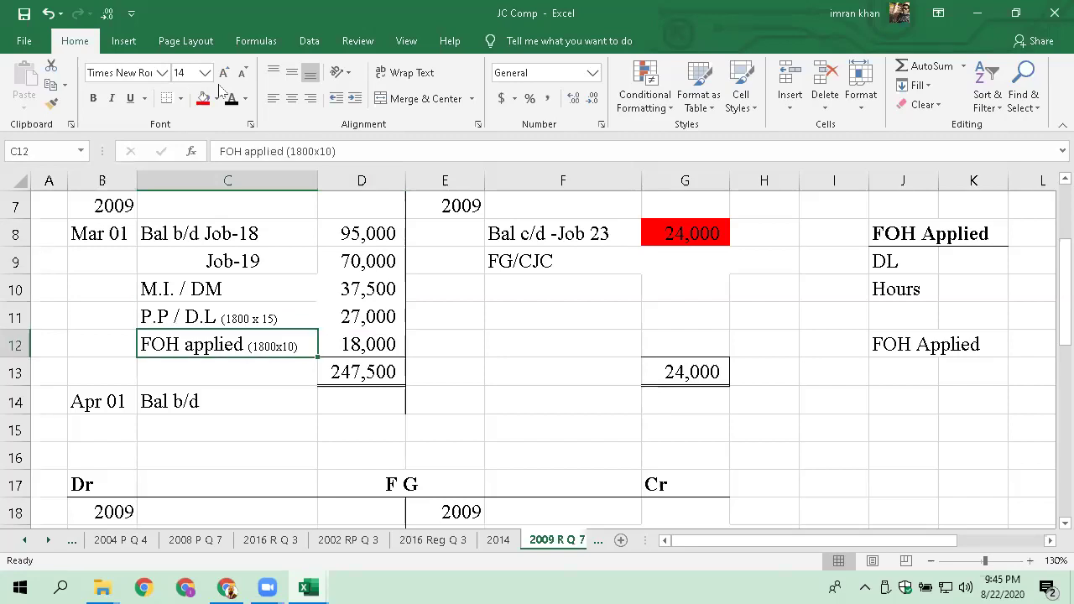
key(Right)
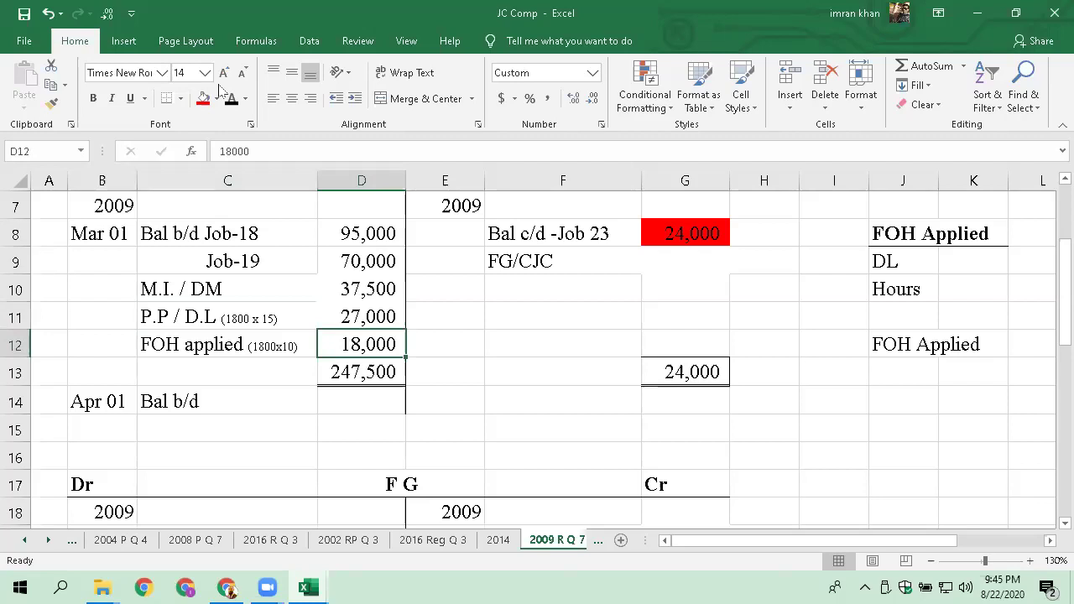
key(Right)
key(Right)
key(Right)
key(Right)
key(Right)
key(Right)
key(Right)
key(Right)
key(Right)
key(Right)
key(Right)
key(Right)
key(Right)
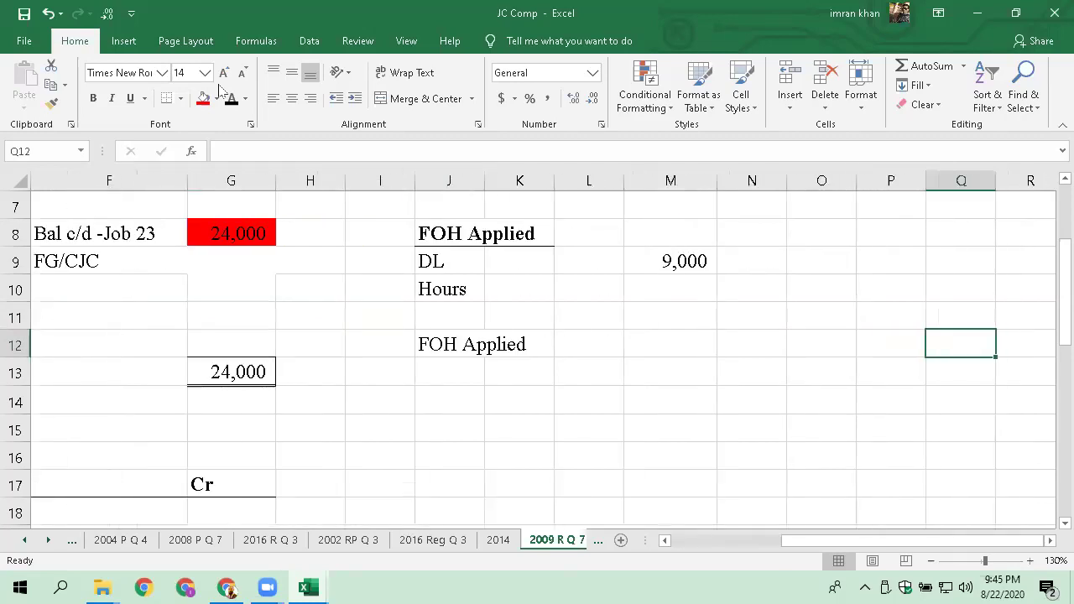
key(Left)
key(Left)
key(Left)
key(Left)
key(Left)
key(Left)
key(Up)
key(Up)
key(Up)
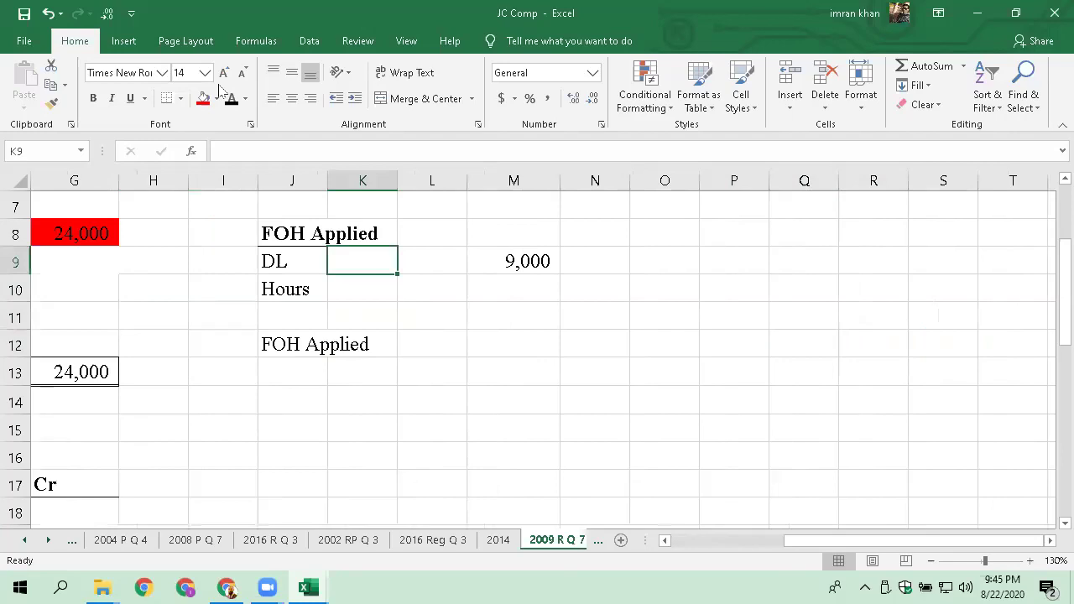
Compare Job 23's closing balance in G8 with the DL and Hours lines of the FOH Applied working
key(Left)
key(Left)
key(Left)
key(Left)
key(Left)
key(Up)
key(Right)
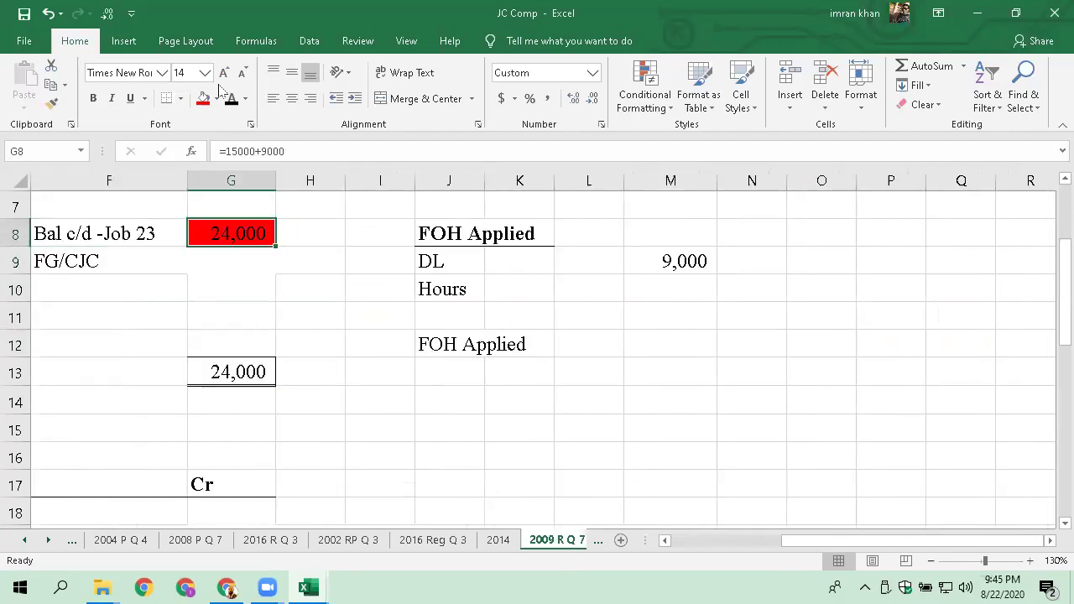
key(Down)
key(Down)
key(Right)
key(Right)
key(Right)
key(Right)
key(Right)
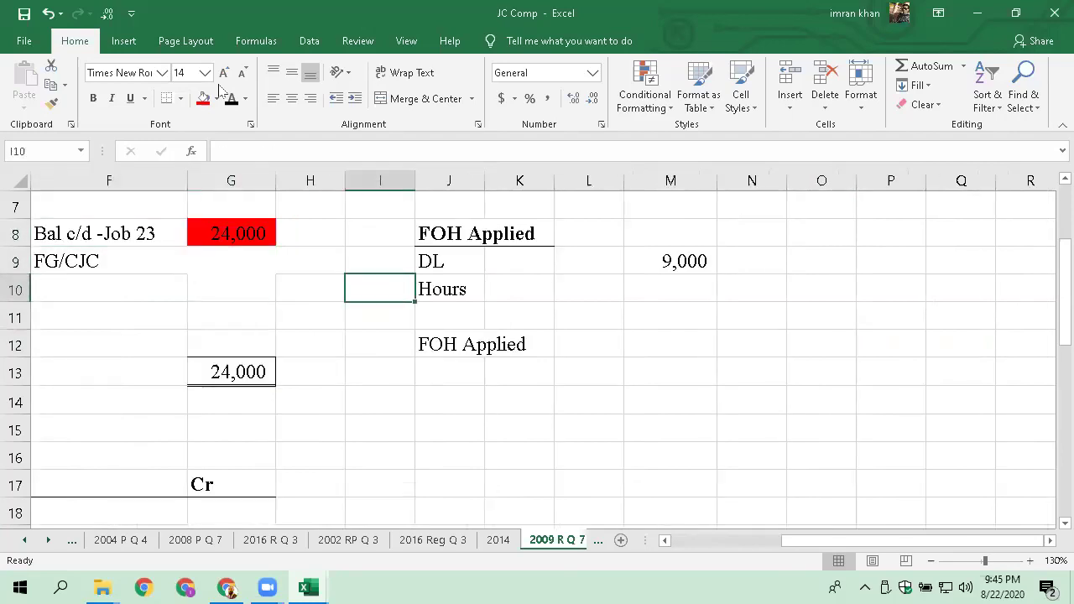
key(Up)
key(Right)
key(Down)
key(Left)
key(Left)
key(Up)
key(Right)
key(Right)
key(Up)
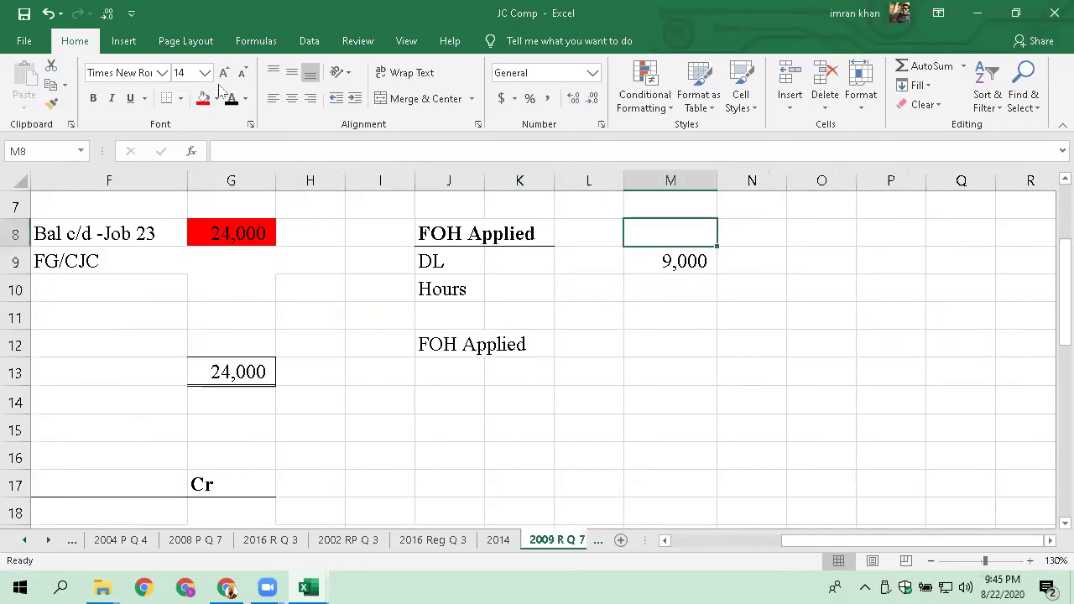
Enter the formula note (Hours X 15) in K9 beside the DL label of the FOH Applied working
key(Down)
key(Left)
key(Left)
key(Left)
key(Right)
text(()
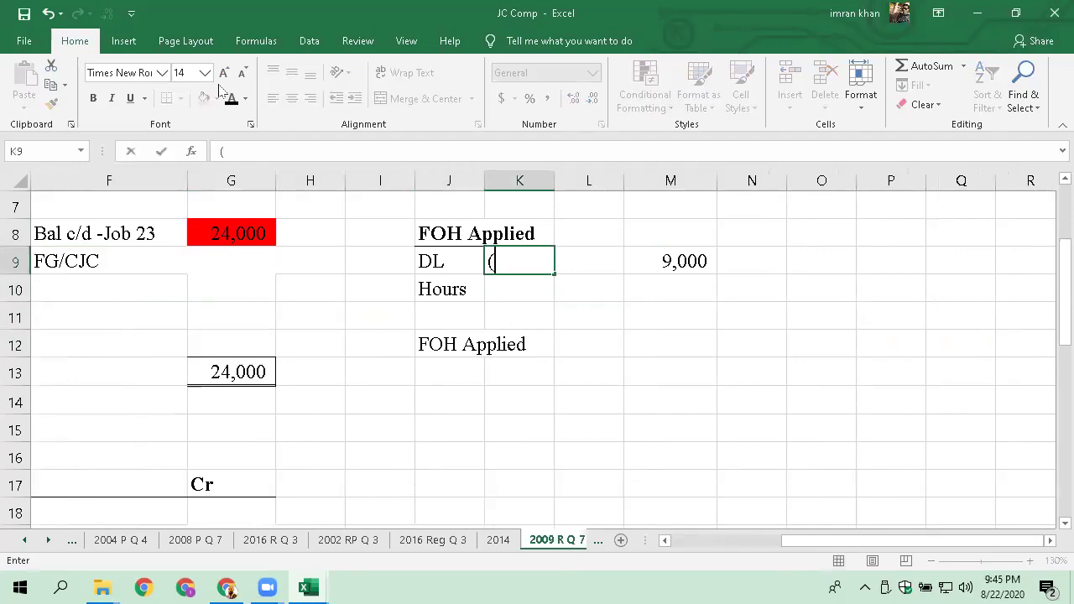
text(Hours X )
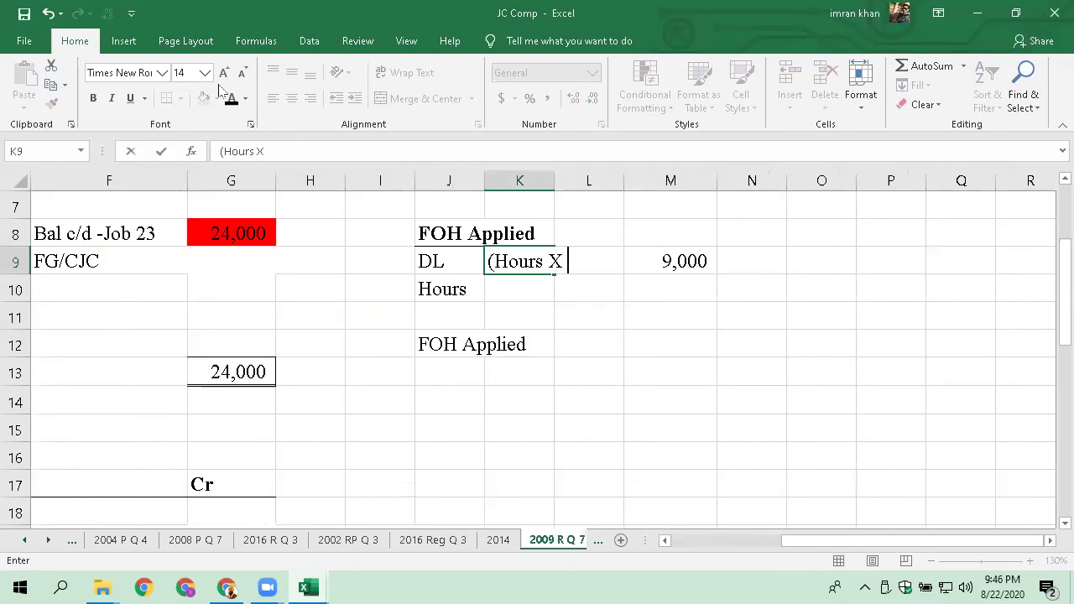
text(15))
key(Return)
key(Up)
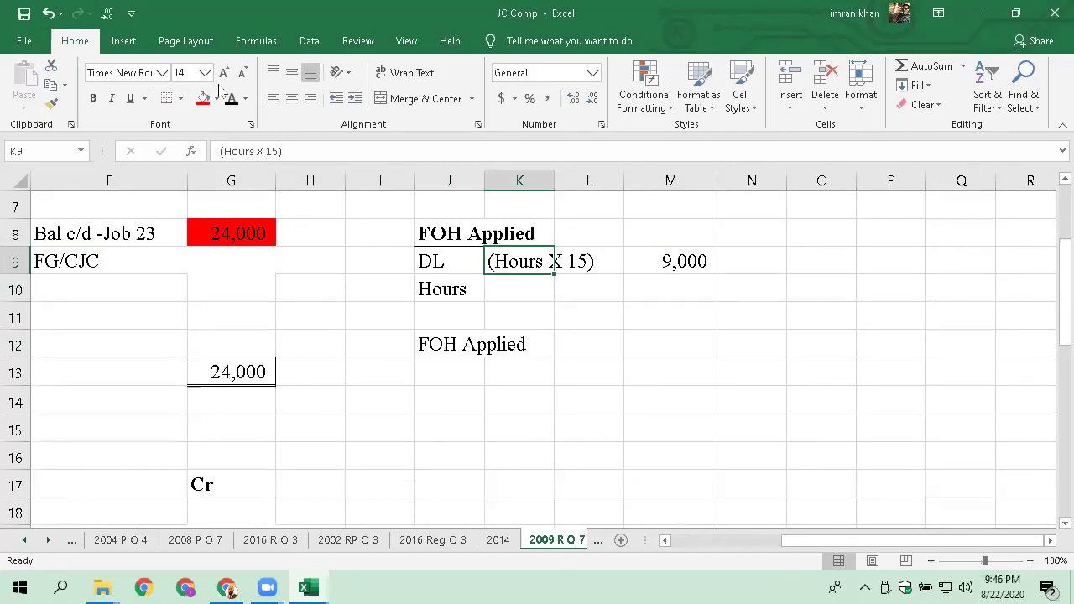
key(Right)
key(Right)
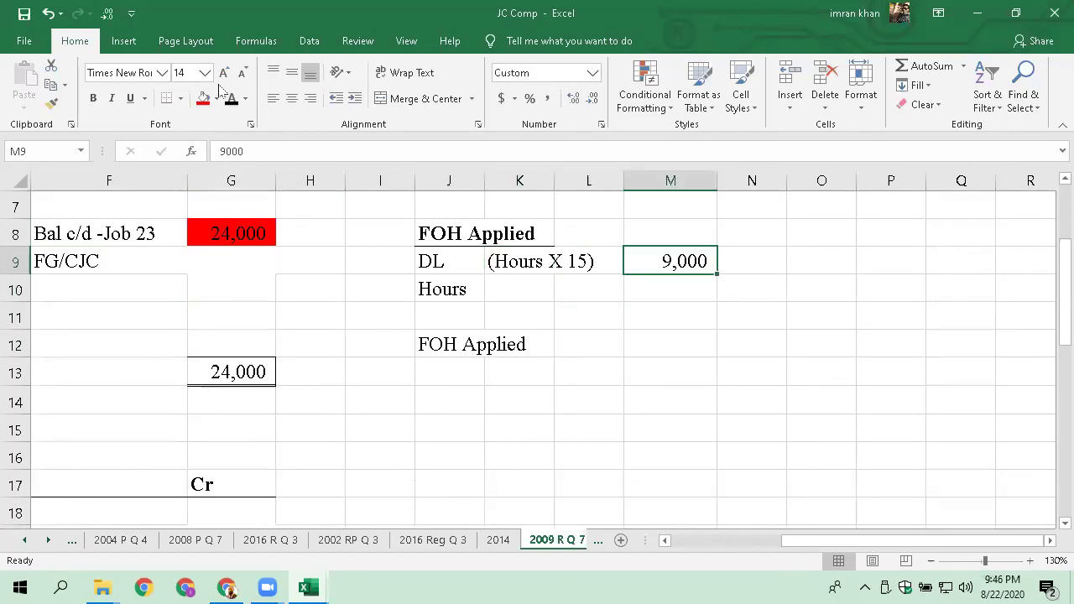
Enter 600 in M10 as the Hours figure of the FOH Applied working
key(Down)
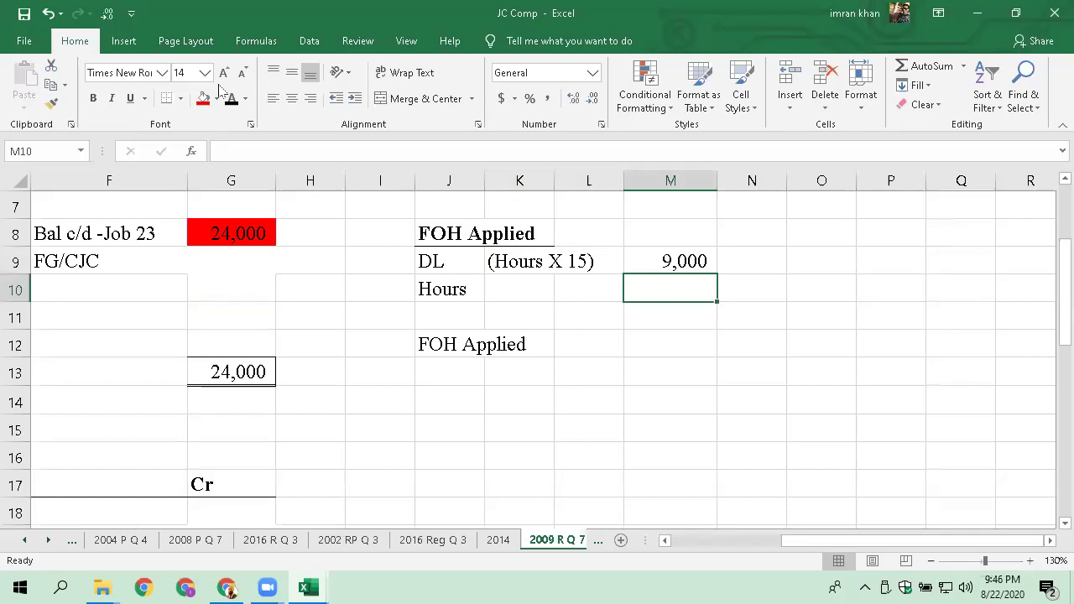
text(600)
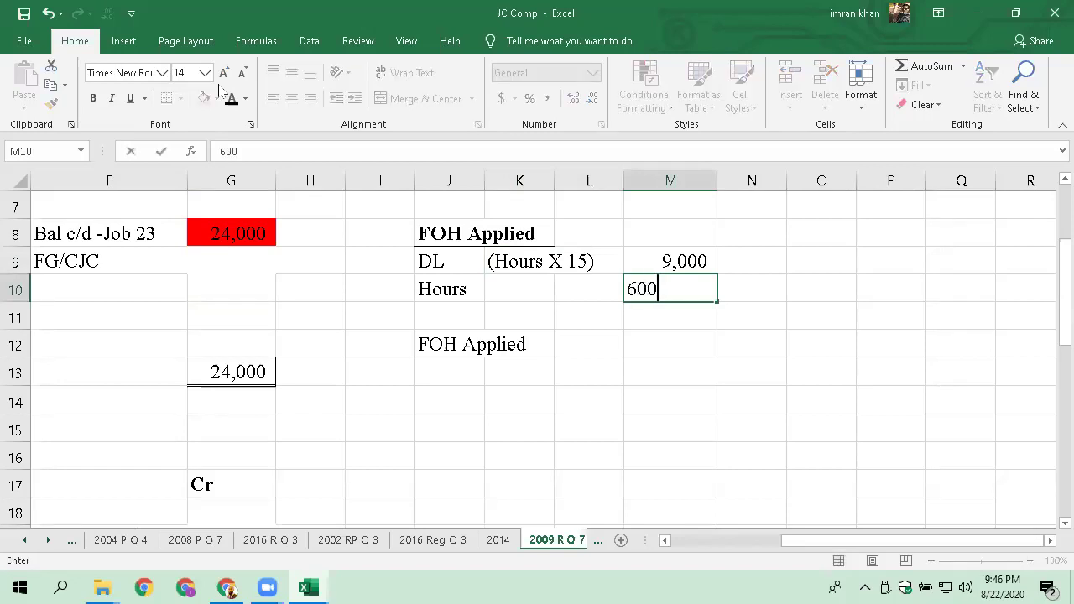
key(Return)
key(Up)
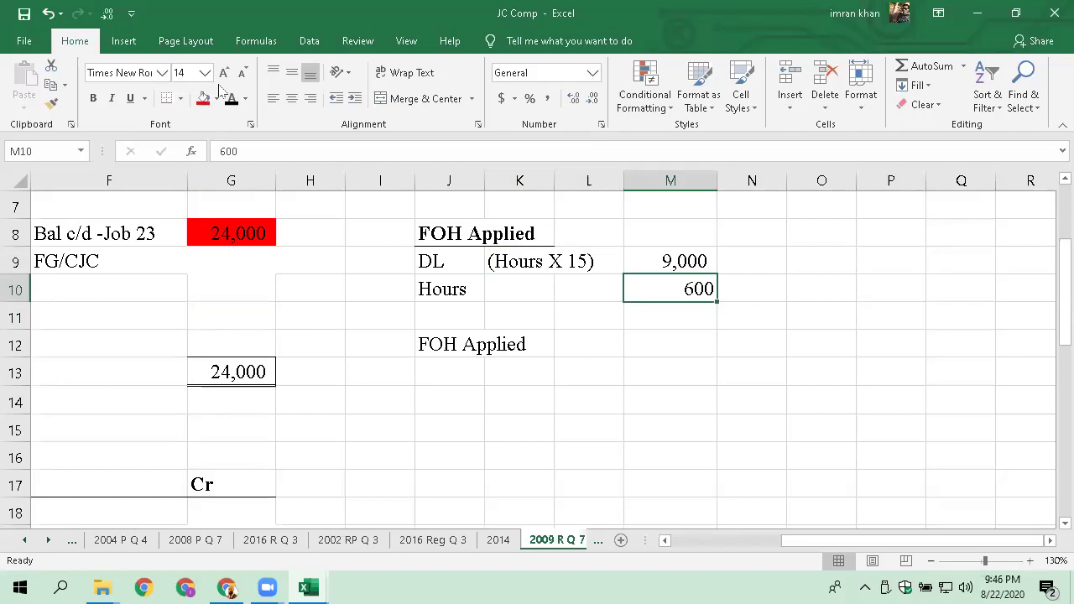
Compare the DL amount in M9 and its (Hours X 15) note with the Hours figure in M10
key(Up)
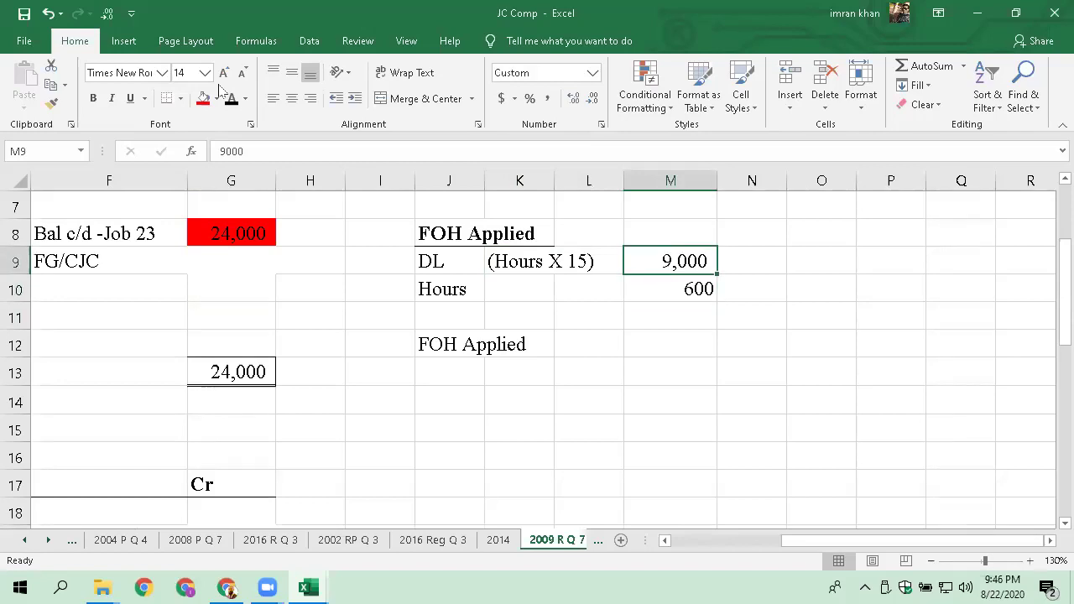
key(Left)
key(Left)
key(Left)
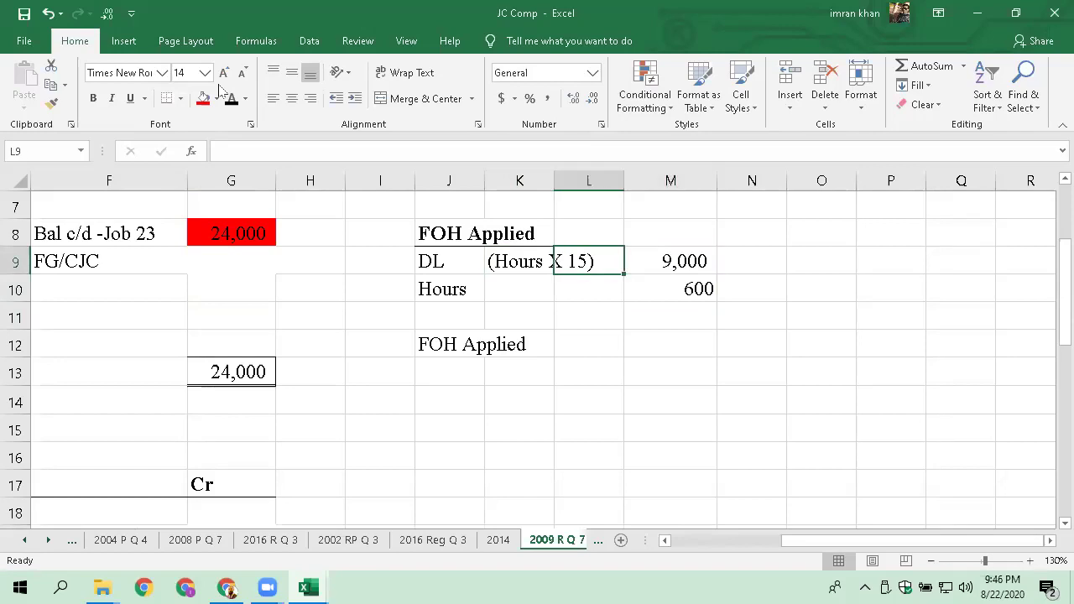
key(Right)
key(Right)
key(Right)
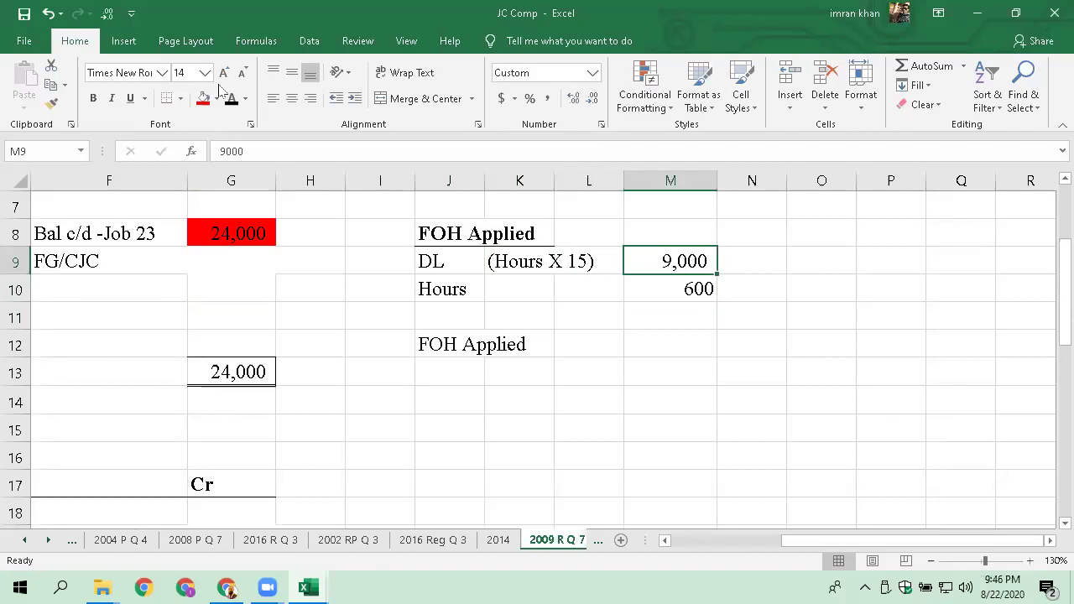
key(Left)
key(Right)
key(Down)
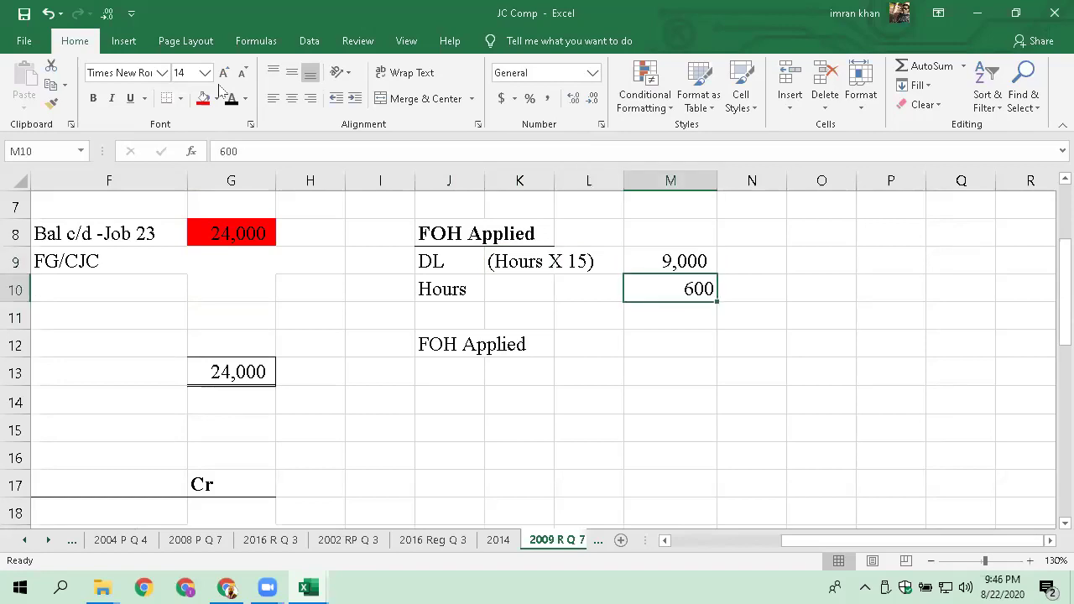
key(Up)
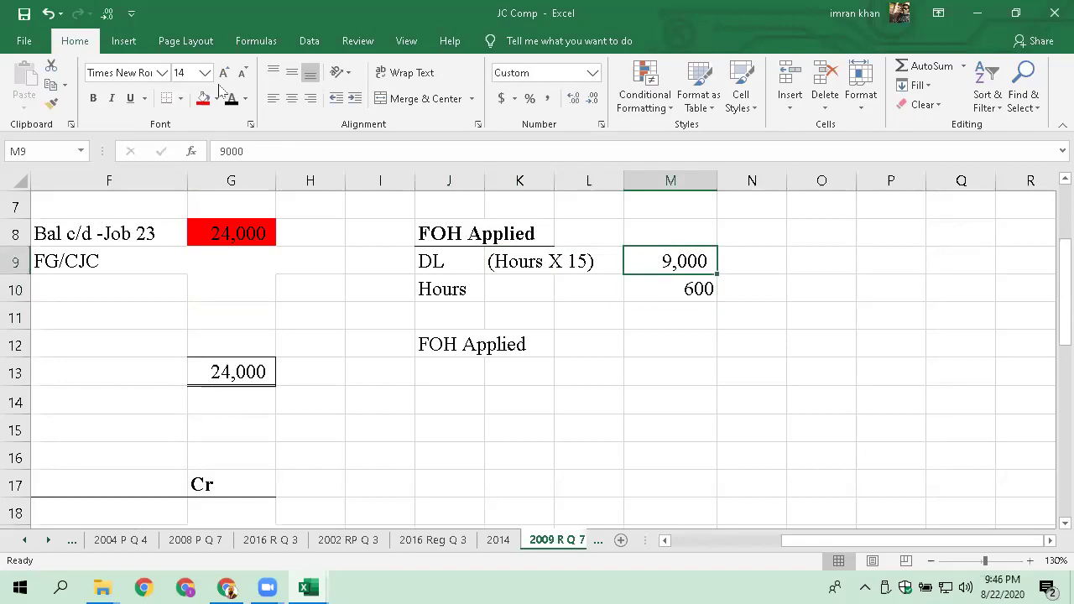
key(Down)
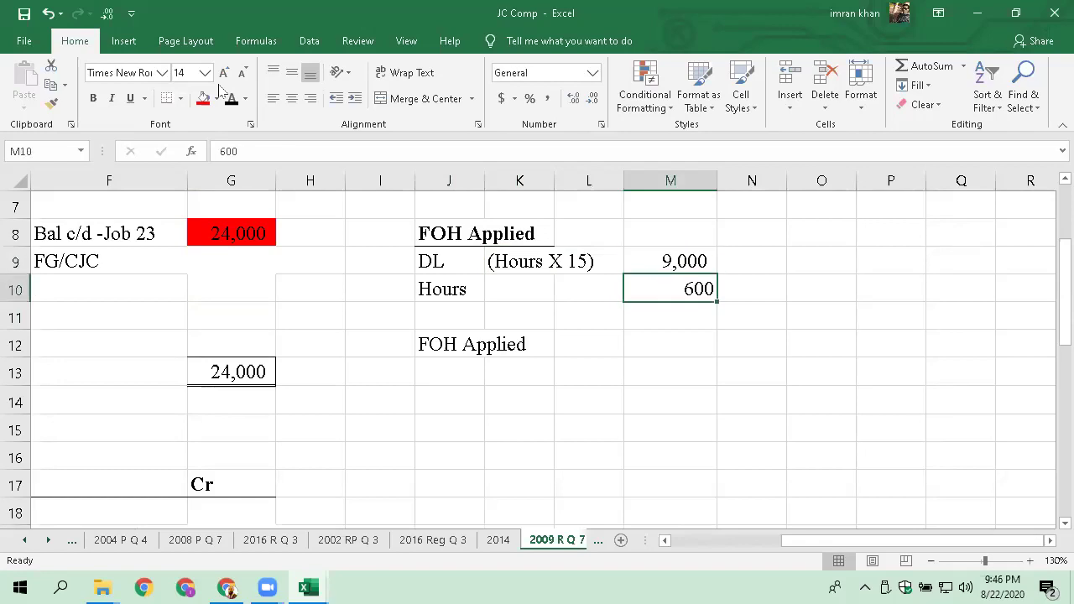
Extend the label in J12 to read FOH Applied (600 x 10)
key(Down)
key(Down)
key(Down)
key(Left)
key(Left)
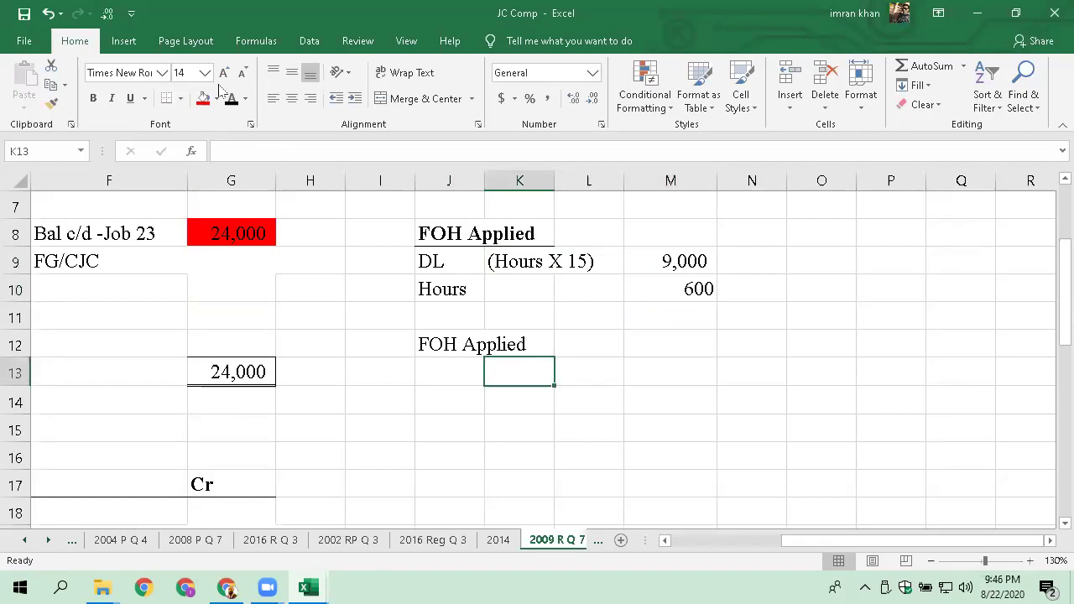
key(Left)
key(Up)
key(F2)
text((60)
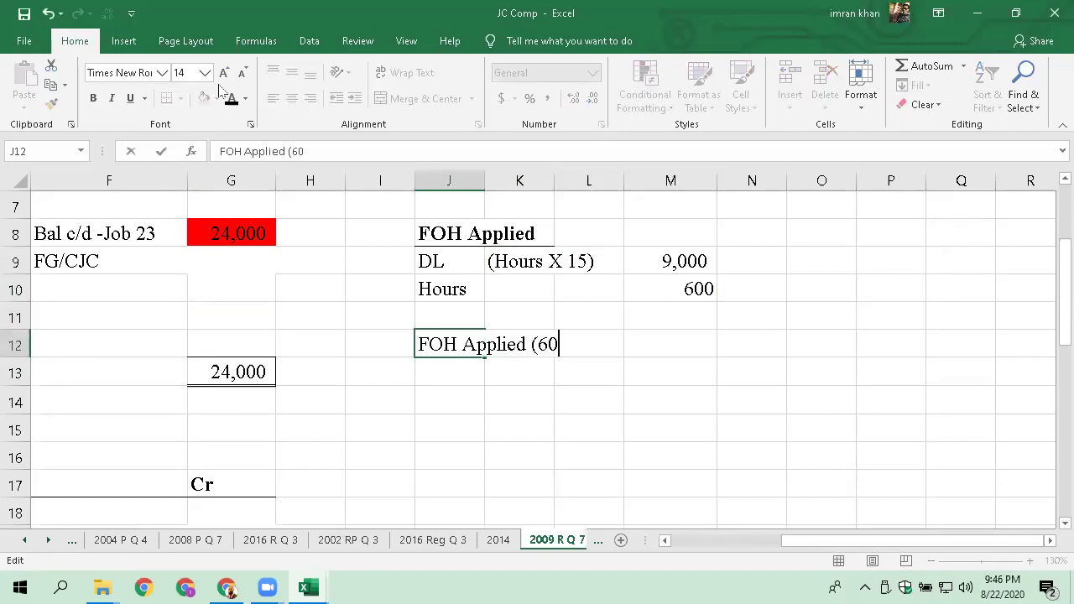
text(0 x)
text())
key(Tab)
key(Tab)
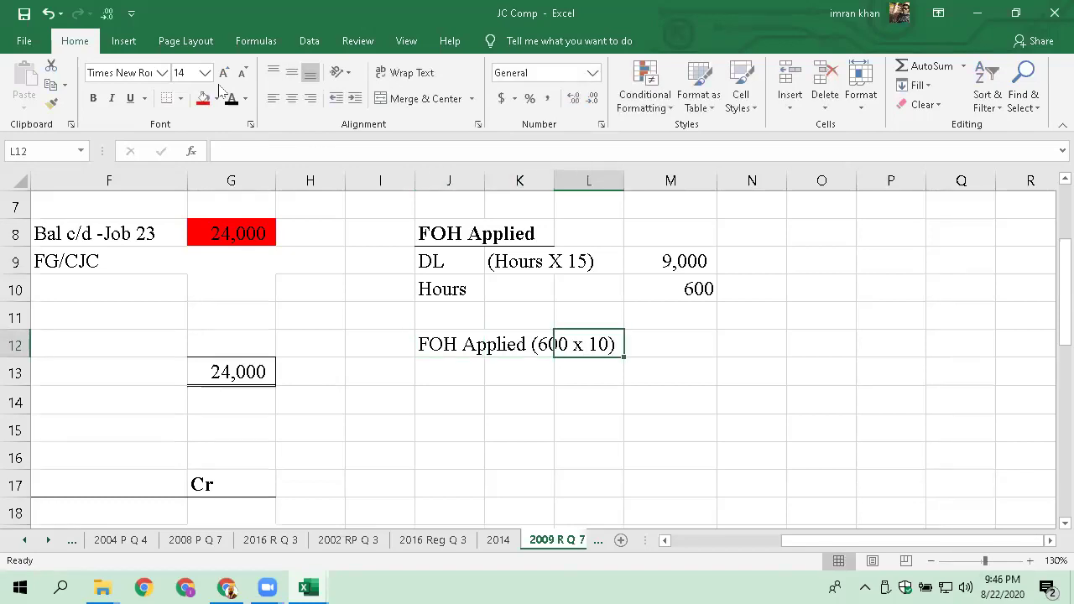
Enter 6000 in M12 as the FOH applied amount for Job 23
key(Tab)
text(6000)
key(ctrl+Return)
Add 6000 to Job 23's closing balance formula in G8, making it =15000+9000+6000
key(Left)
key(Left)
key(Left)
key(Left)
key(Left)
key(Up)
key(Up)
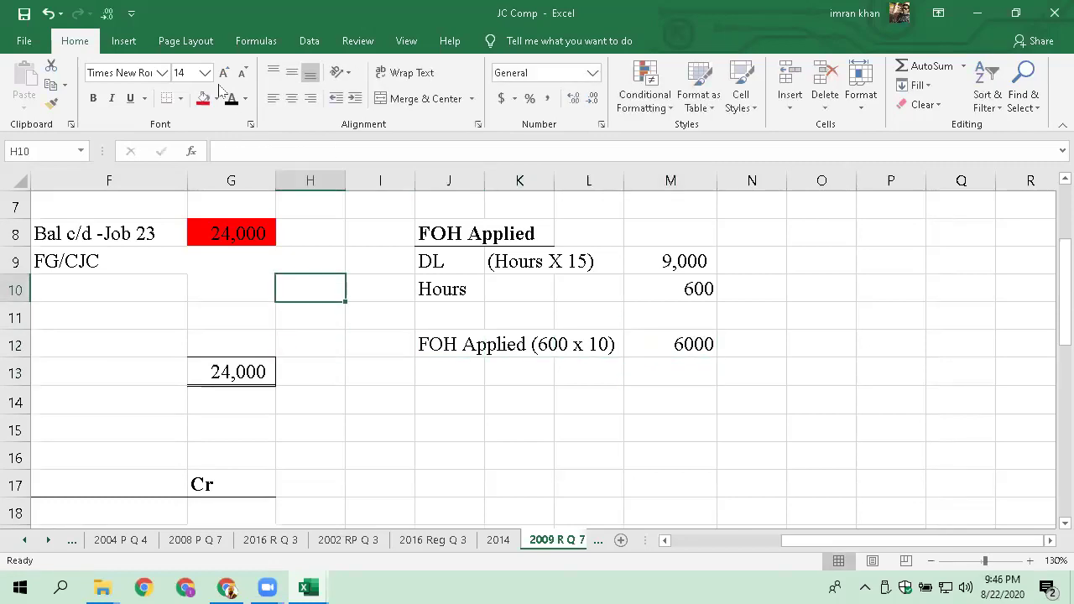
key(Up)
key(Up)
key(Left)
key(F2)
text(+6000)
key(ctrl+Return)
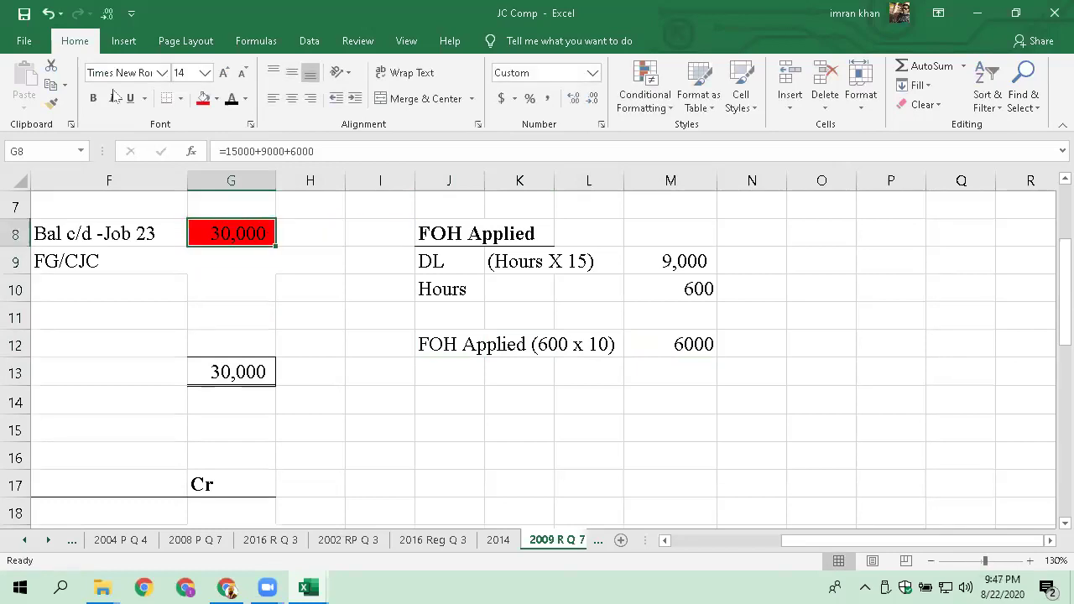
Change the fill color of Job 23's closing balance in G8 to green
click(216, 101)
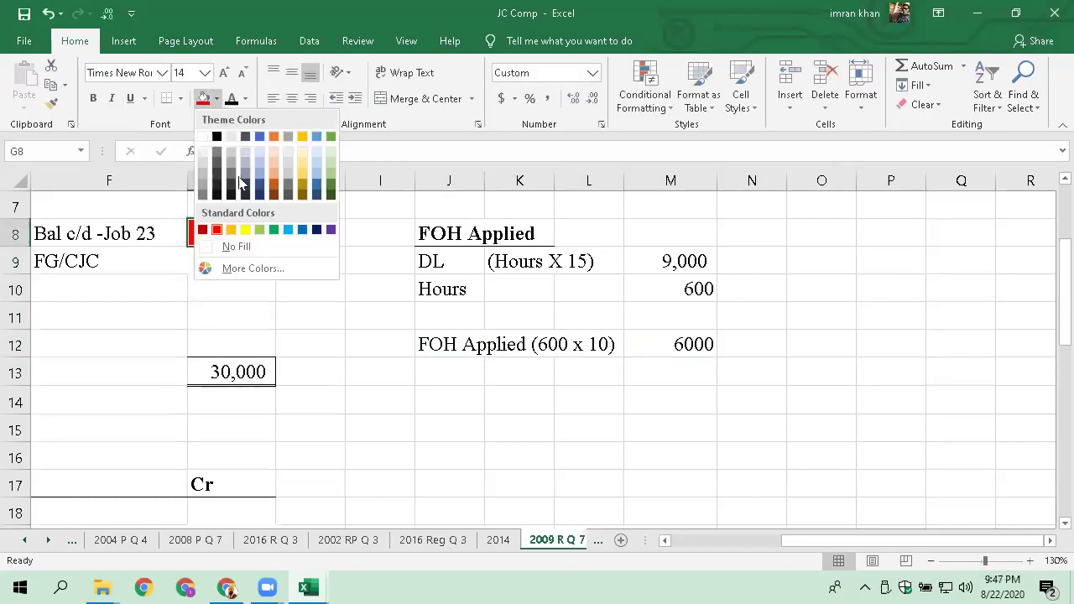
click(274, 232)
click(236, 298)
key(Up)
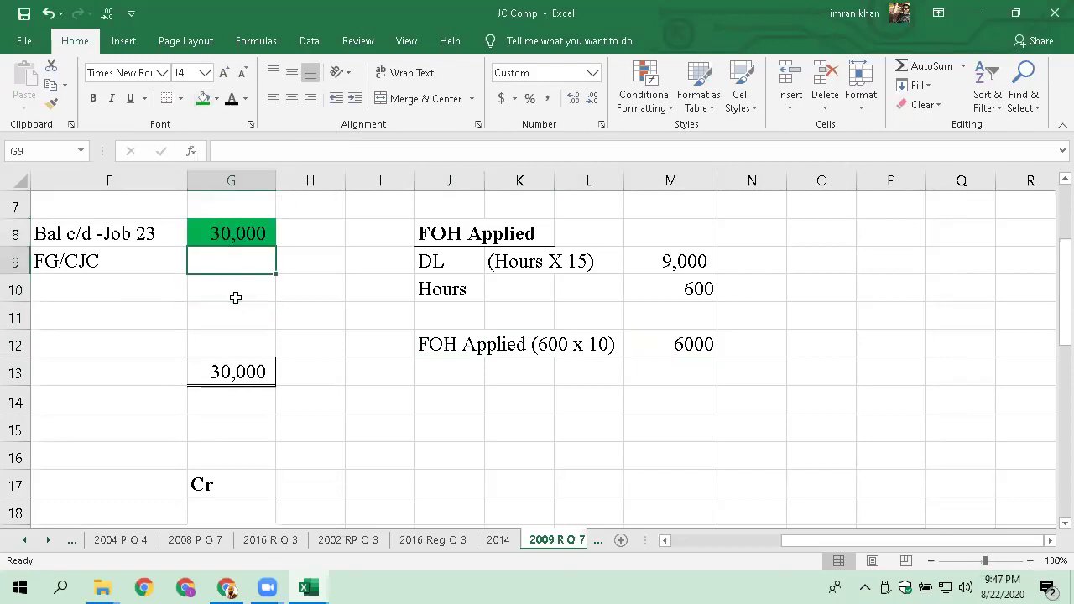
key(Up)
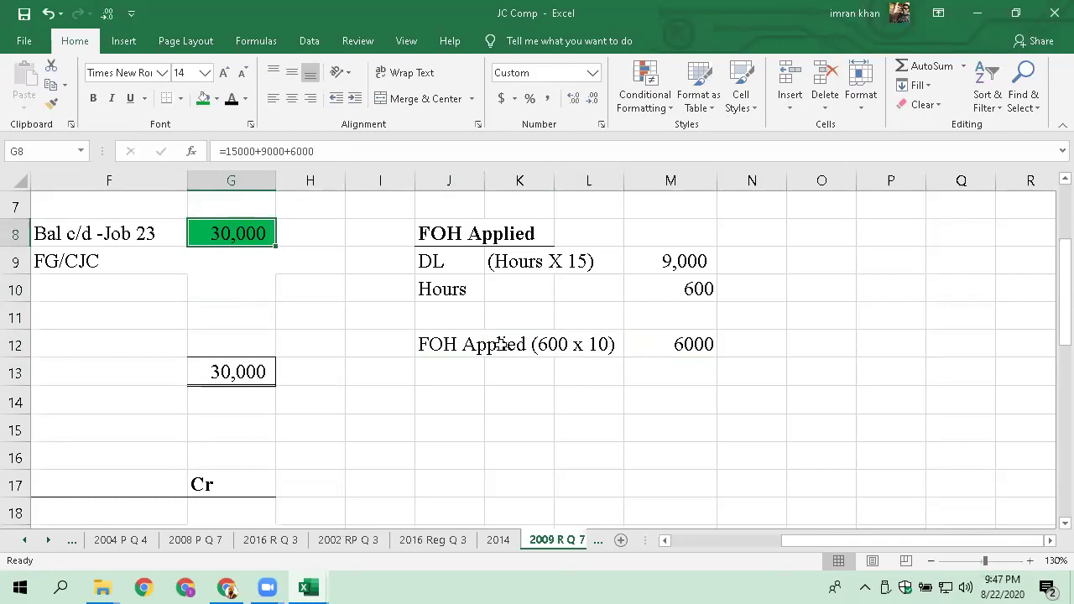
Draw a double-arrow elbow connector about 1.11" high and 1.3" wide from G8 to the FOH Applied label in J12
click(685, 344)
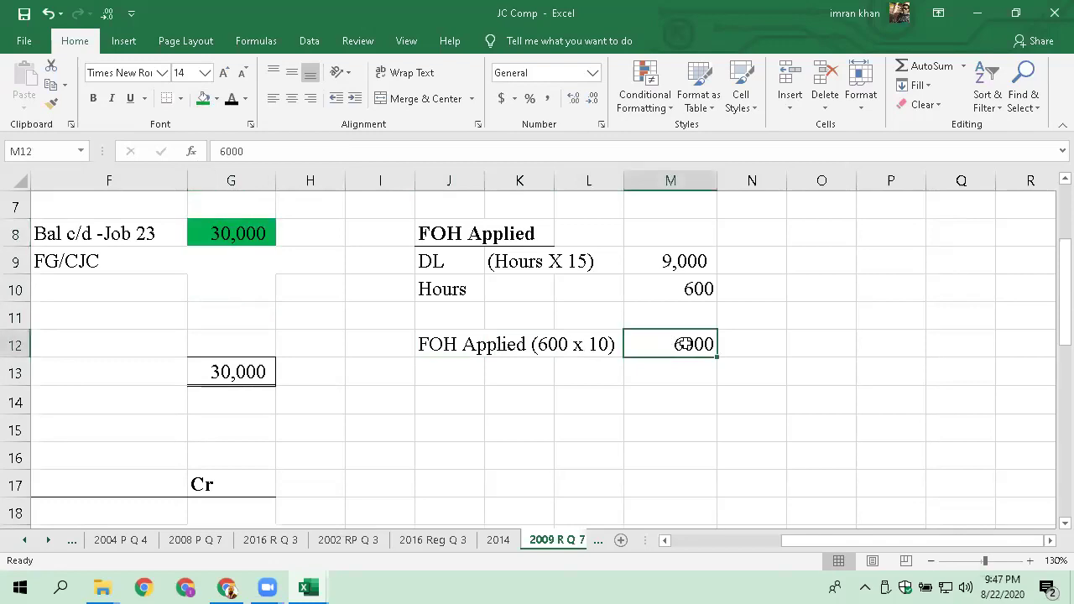
key(Left)
key(Left)
key(Left)
key(Left)
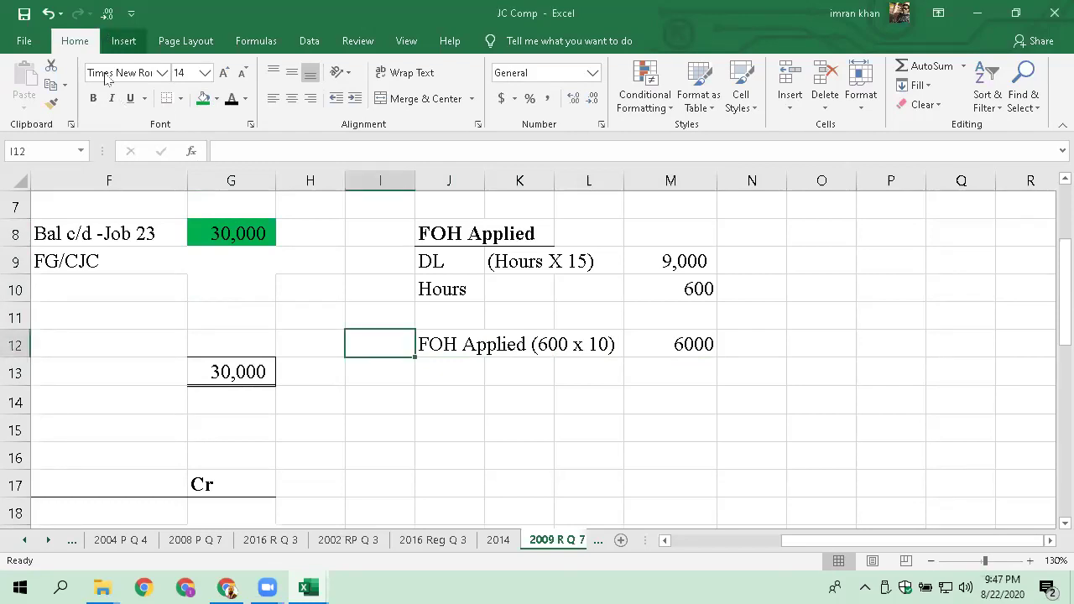
scroll(106, 78, down, 1)
click(202, 113)
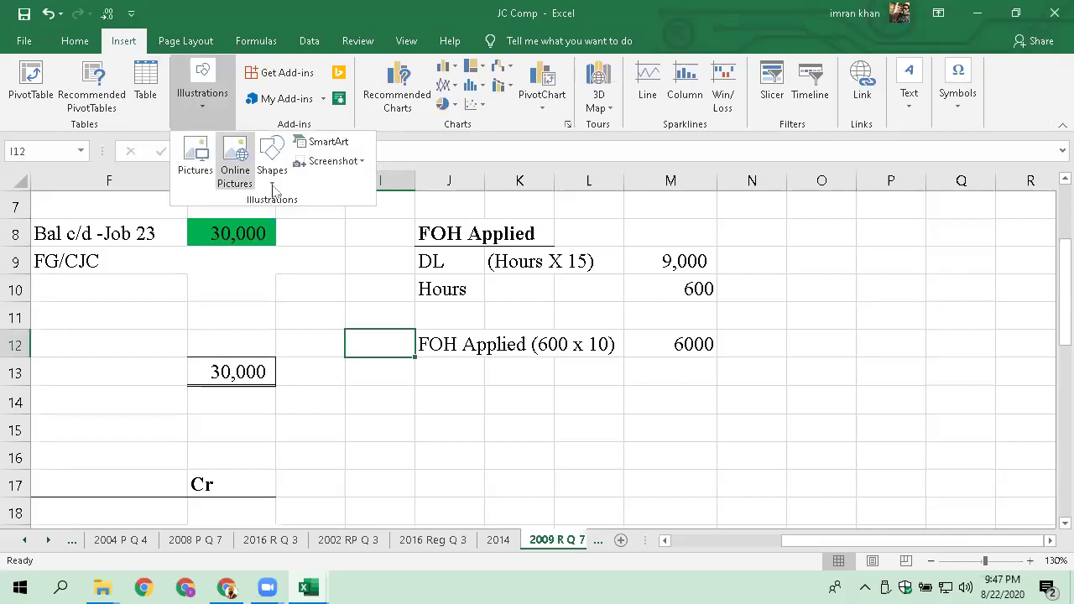
click(271, 183)
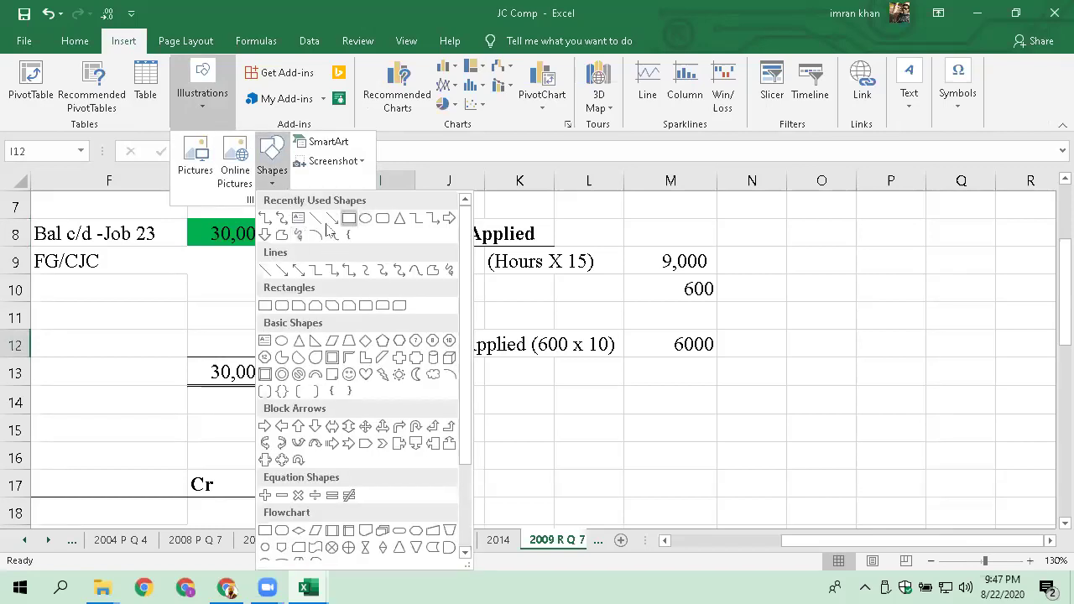
click(349, 270)
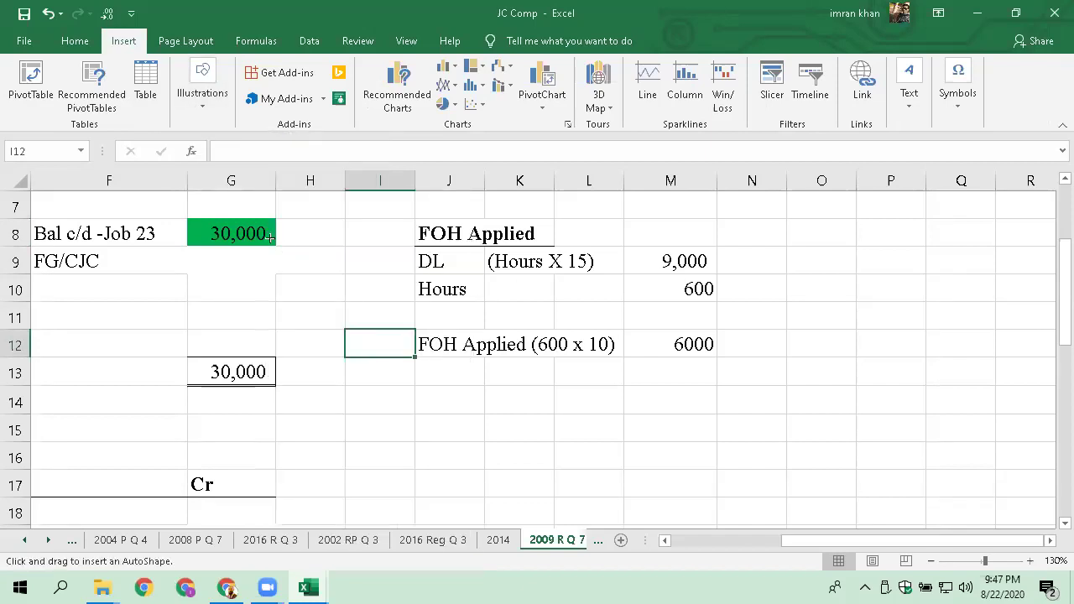
mouse_move(278, 234)
mouse_down()
mouse_move(336, 240)
mouse_move(343, 304)
mouse_move(623, 344)
mouse_move(409, 347)
mouse_up()
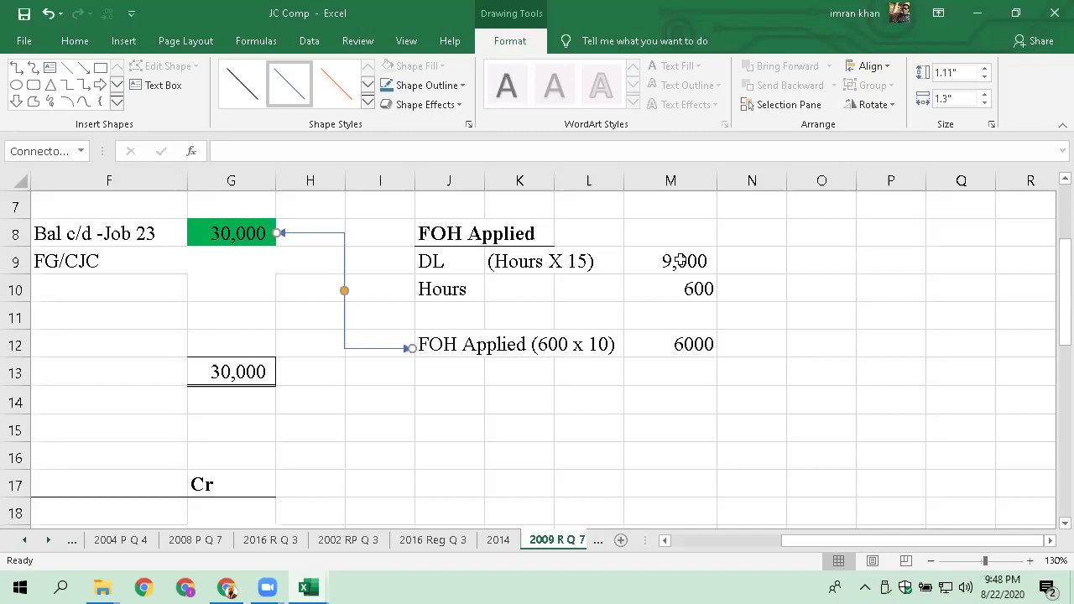
key(Escape)
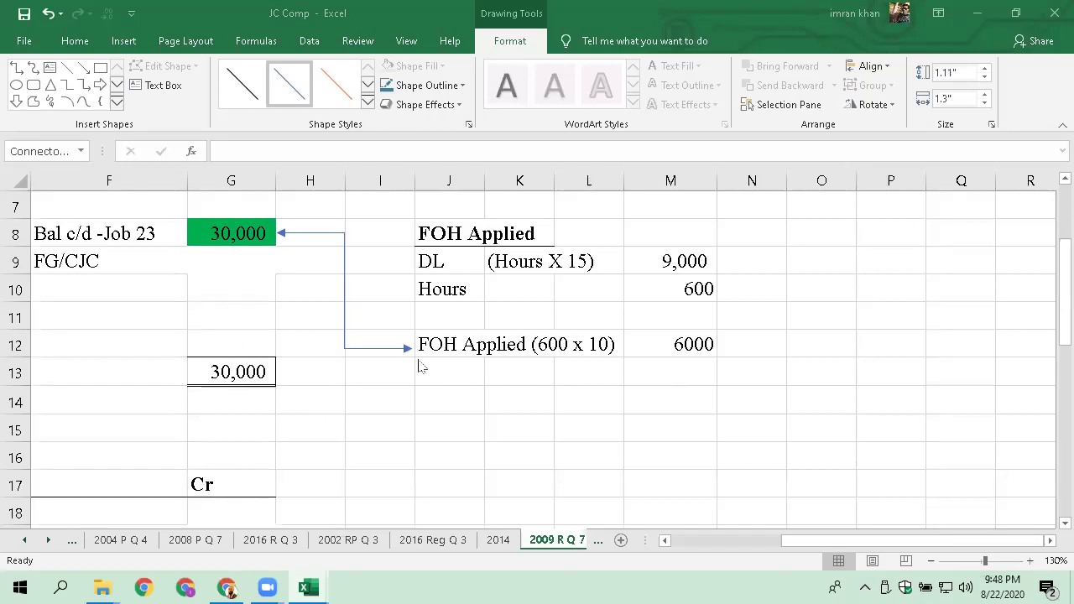
Examine the debit entries of the Work in process account against the Job 23 balance and the empty FG/CJC line
click(477, 417)
key(Left)
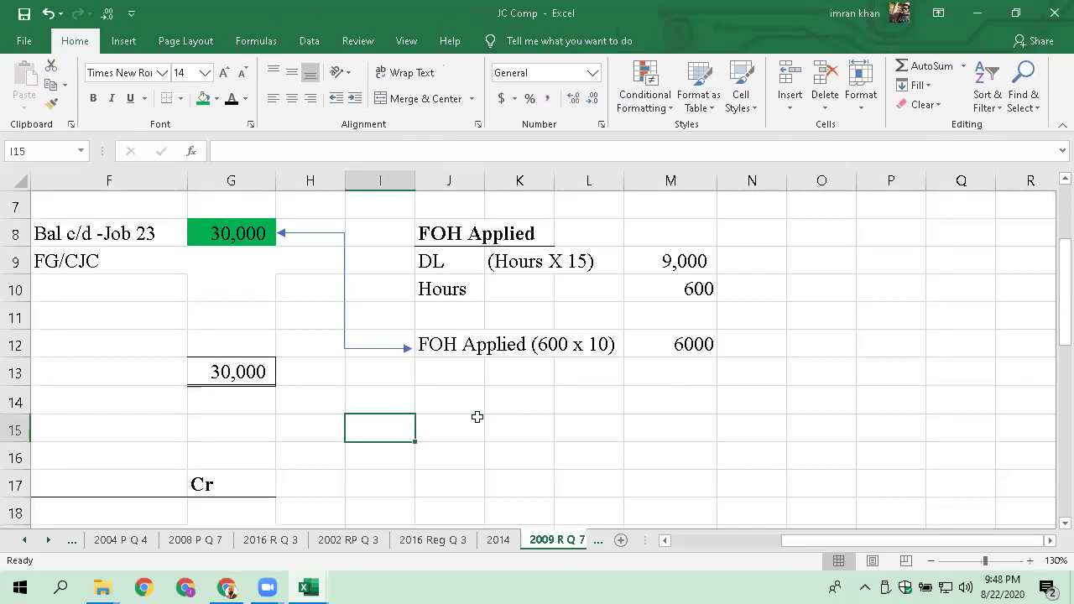
key(Left)
key(Left)
key(Left)
key(Left)
key(Left)
key(Left)
key(Up)
key(Up)
key(Up)
key(Up)
key(Up)
key(Up)
key(Up)
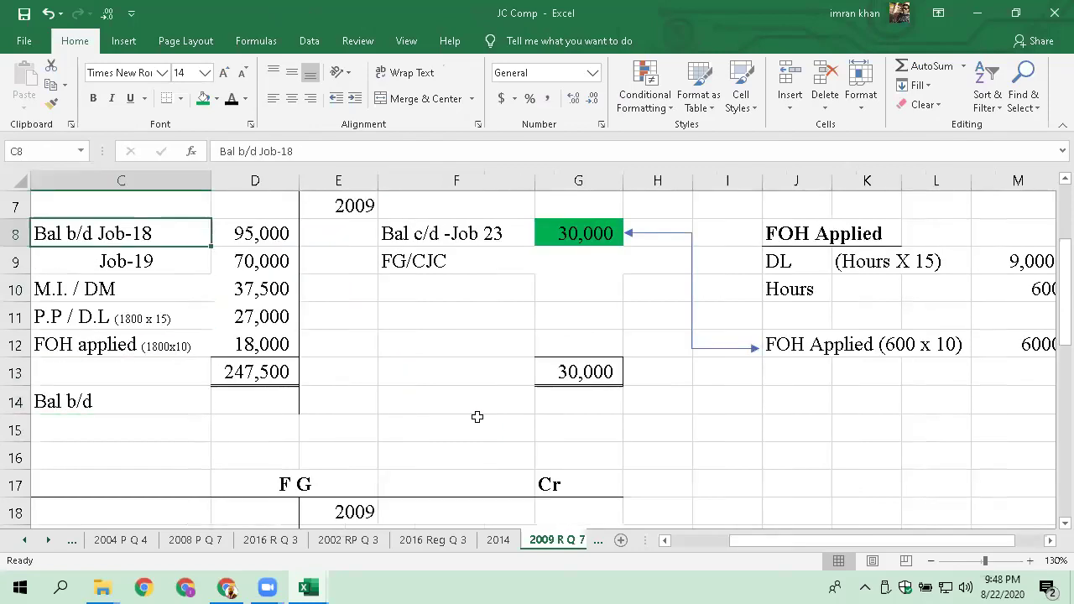
key(Right)
key(Right)
key(Right)
key(Right)
key(Down)
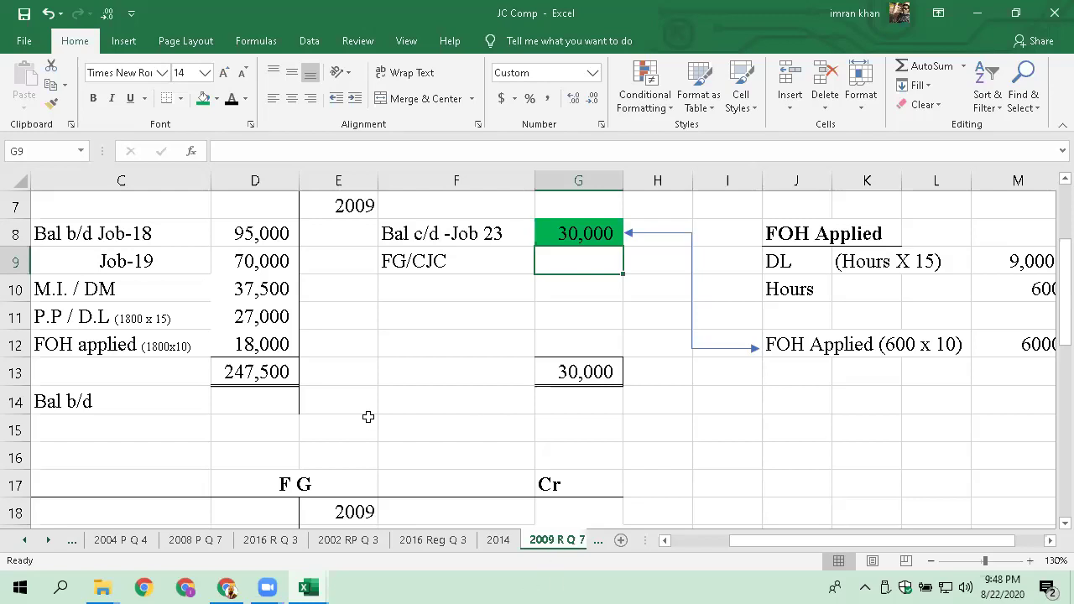
scroll(369, 417, up, 1)
click(412, 417)
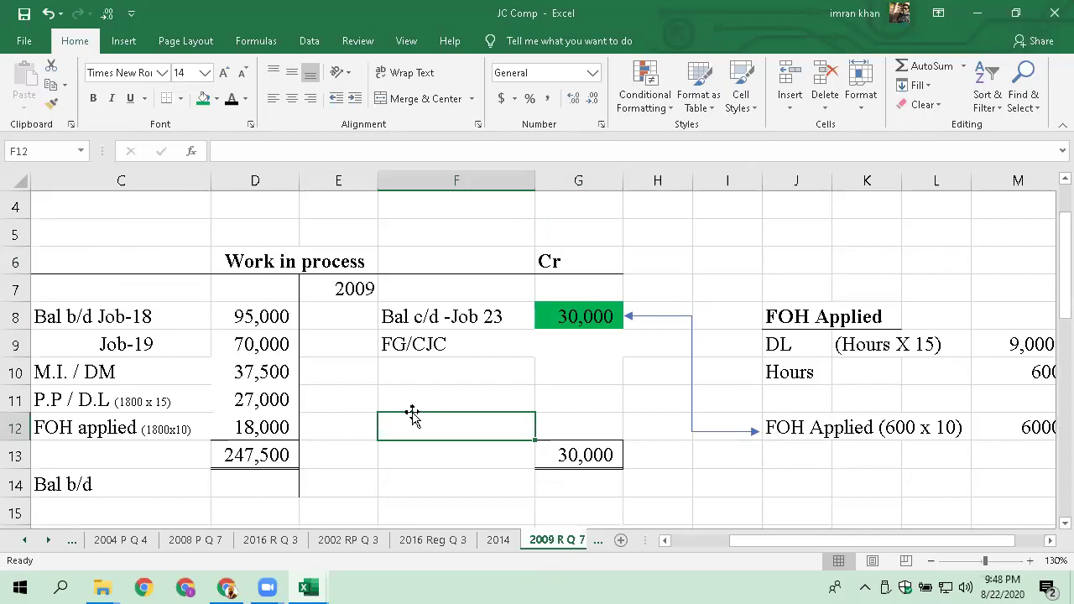
key(Left)
key(Left)
key(Left)
key(Left)
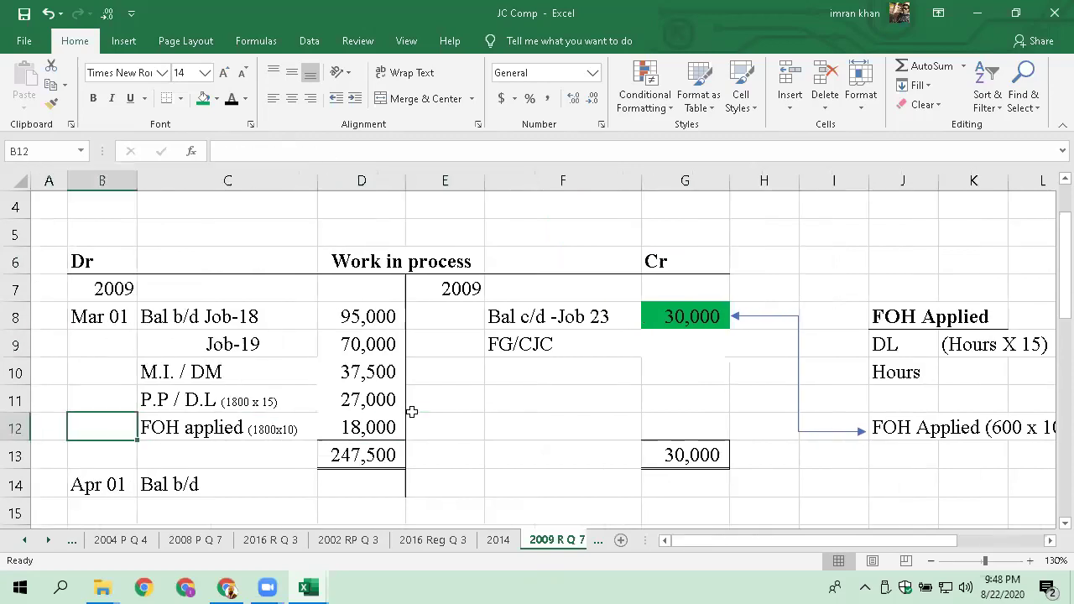
Enter 217500 in G9 as the FG/CJC amount of the Work in process account
key(Right)
key(Right)
key(Right)
key(Right)
key(Right)
key(Up)
key(Up)
key(Up)
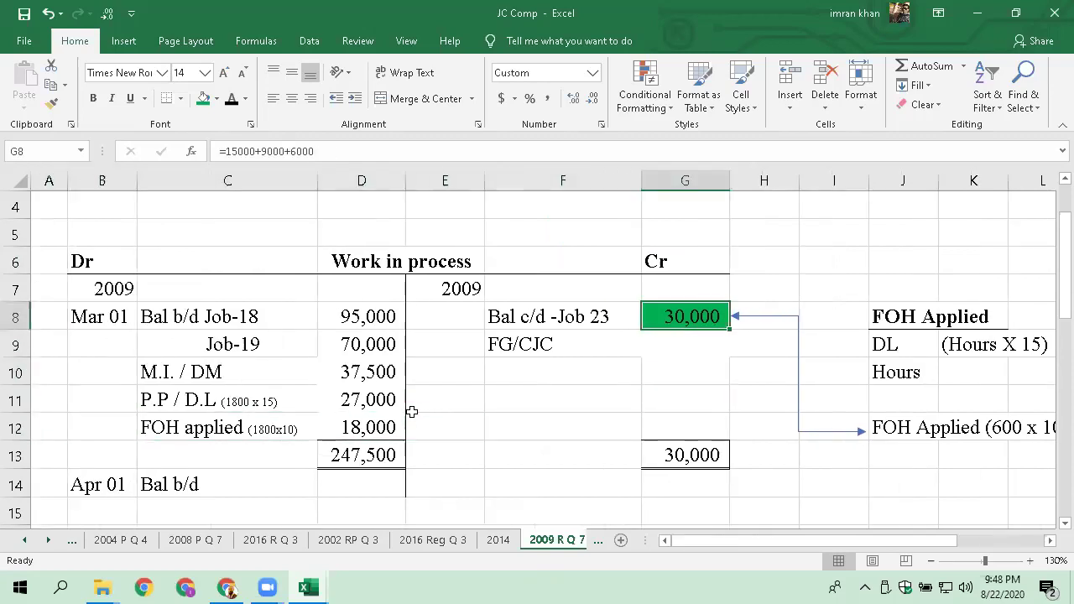
text(217500)
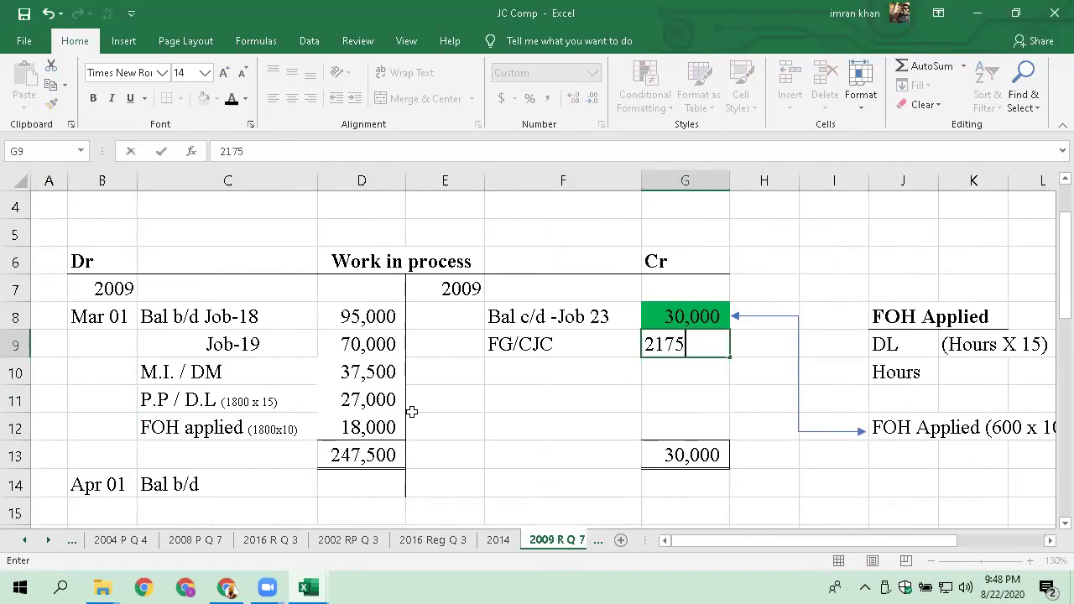
key(Return)
key(Up)
key(Down)
key(Down)
key(Down)
key(Down)
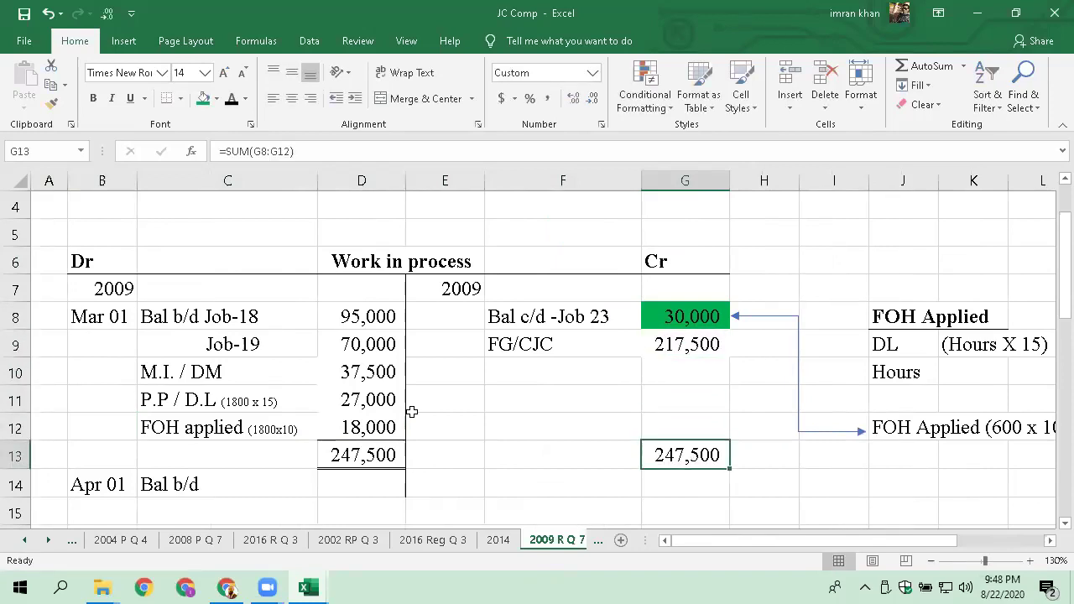
Enter the Work in process account's FG/CJC amount, 217500, in D20 as the WIP debit of the F G account
click(685, 352)
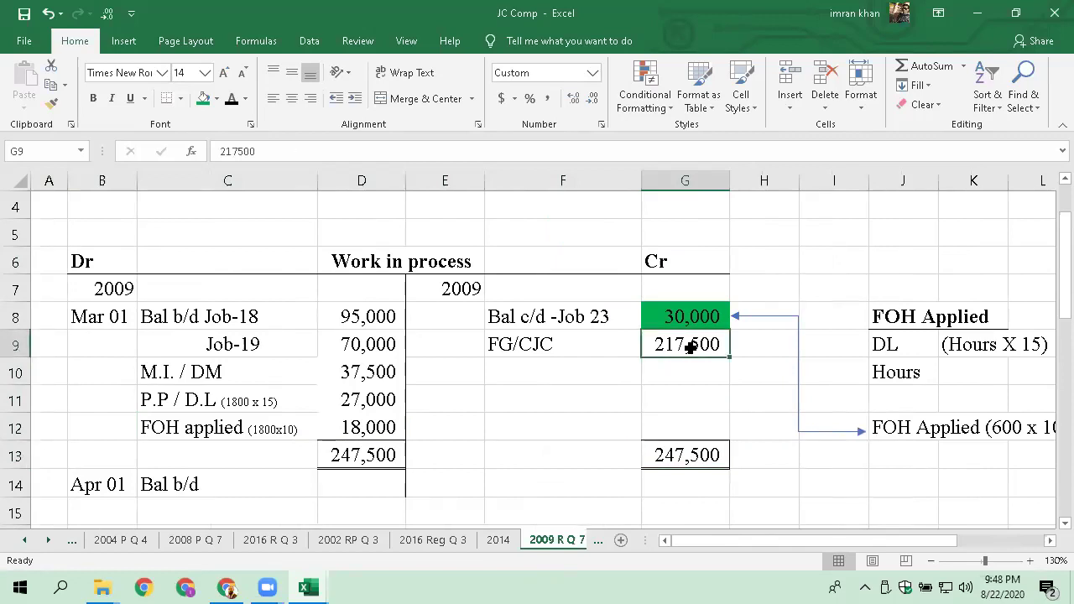
scroll(589, 494, down, 2)
scroll(589, 494, down, 1)
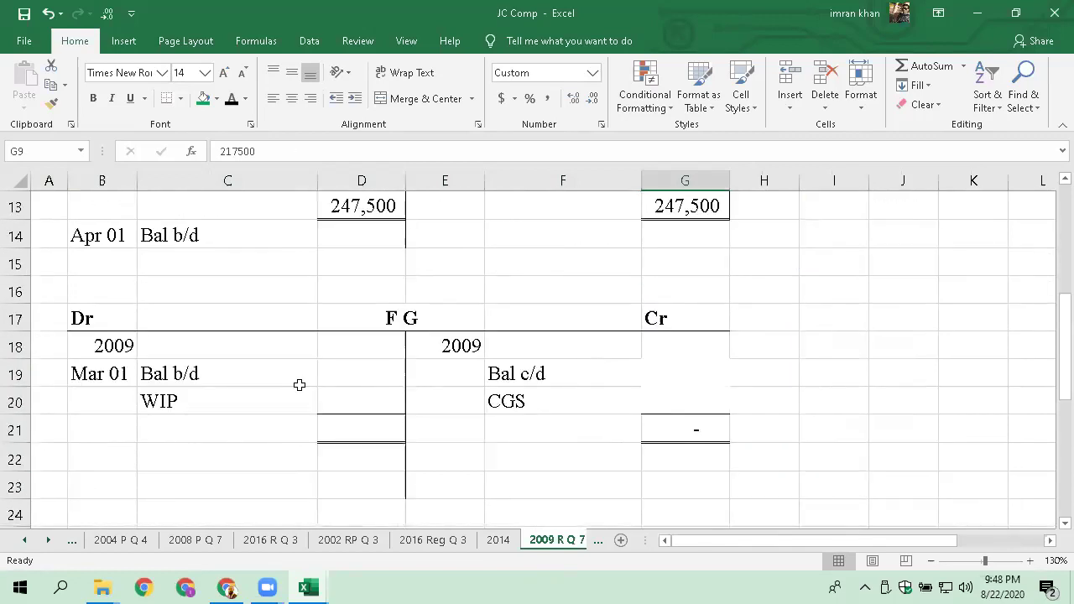
click(350, 403)
text(217500)
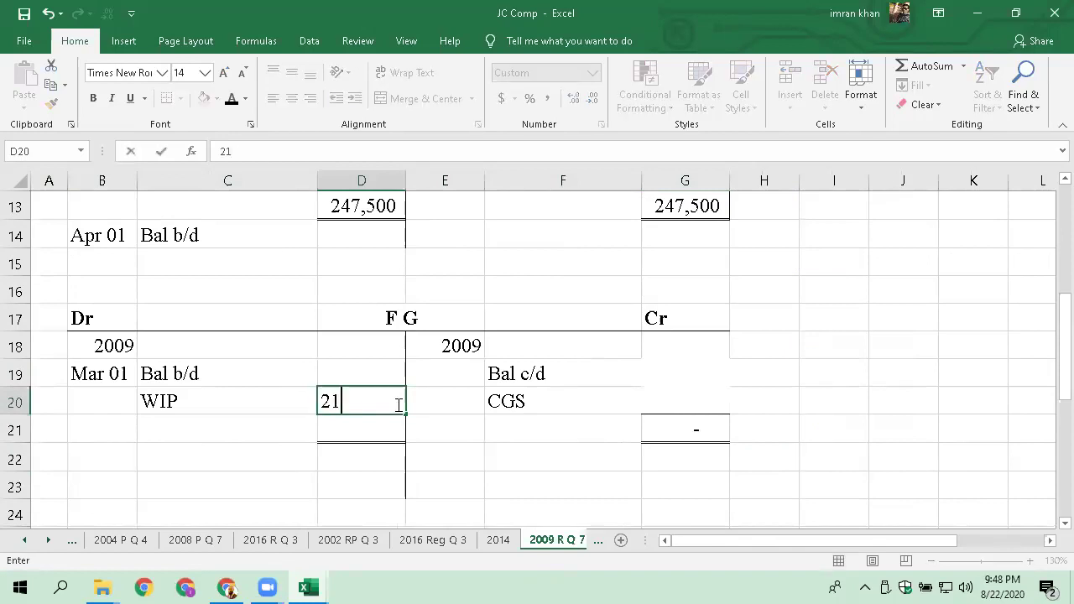
key(Return)
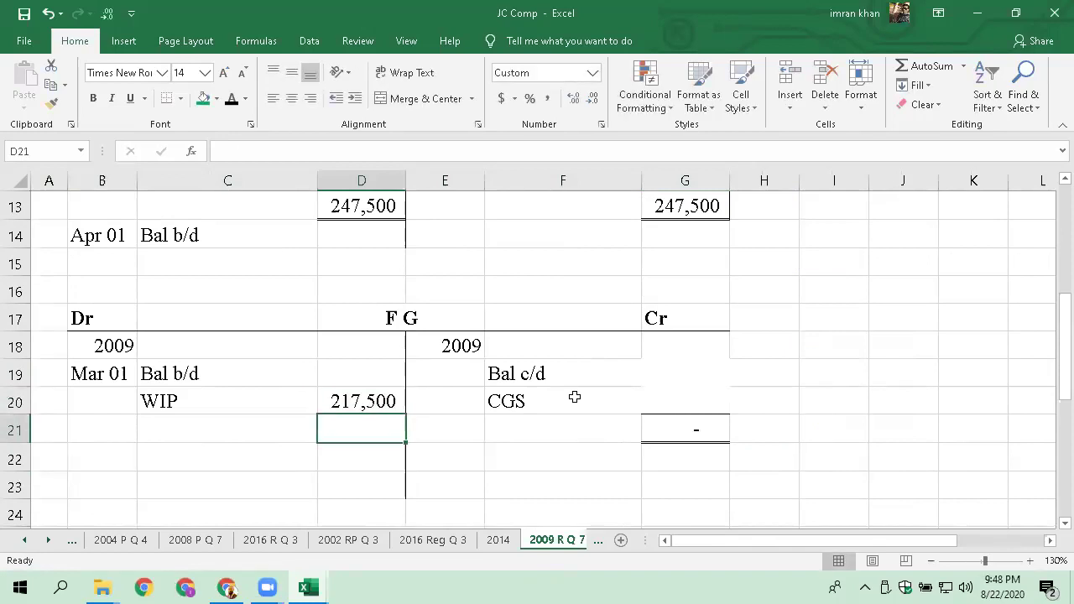
Enter 0 in D19 as the opening Bal b/d amount of the F G account
scroll(573, 396, up, 4)
scroll(575, 399, down, 3)
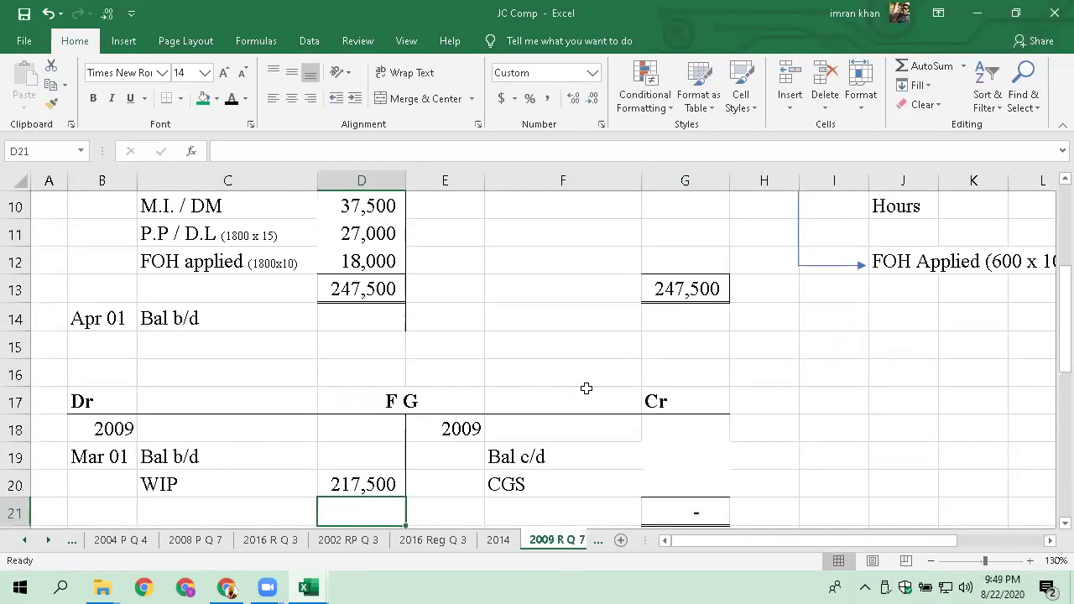
scroll(362, 400, down, 1)
click(362, 401)
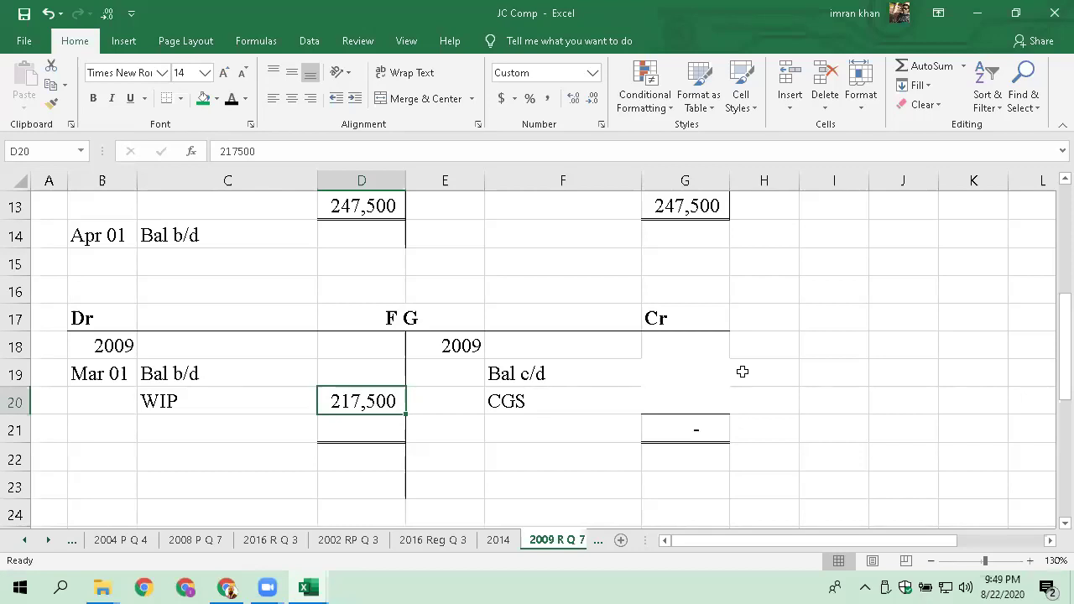
key(Right)
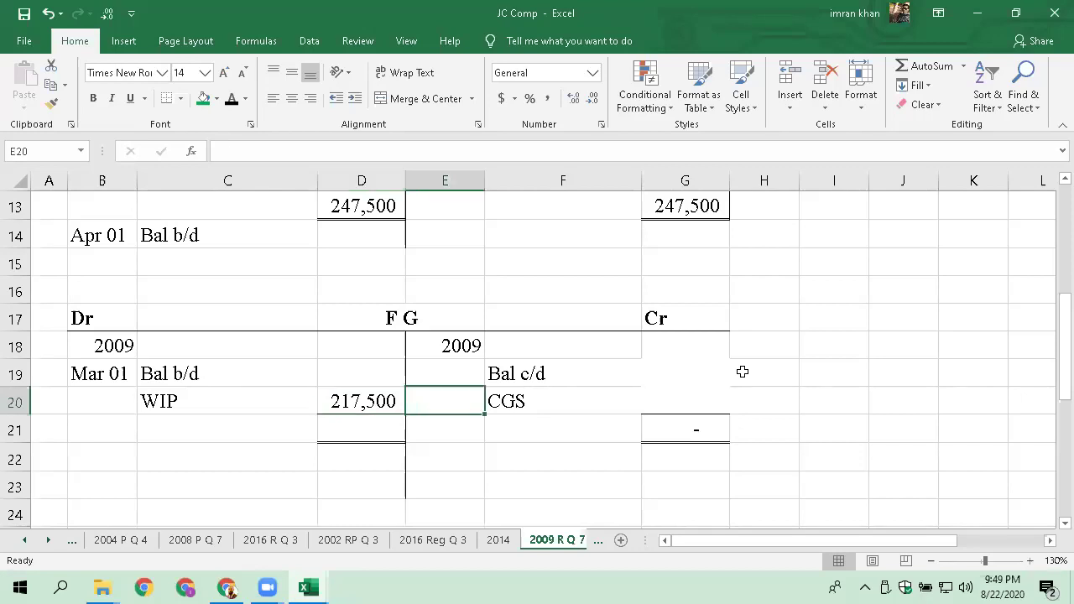
key(Left)
key(Up)
text(0)
key(Return)
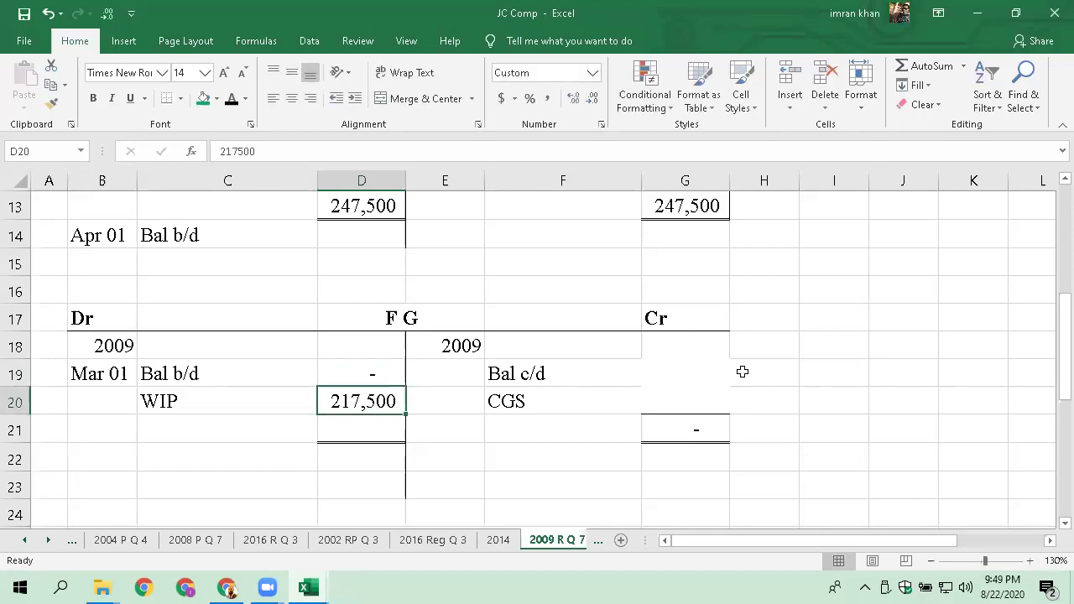
key(Up)
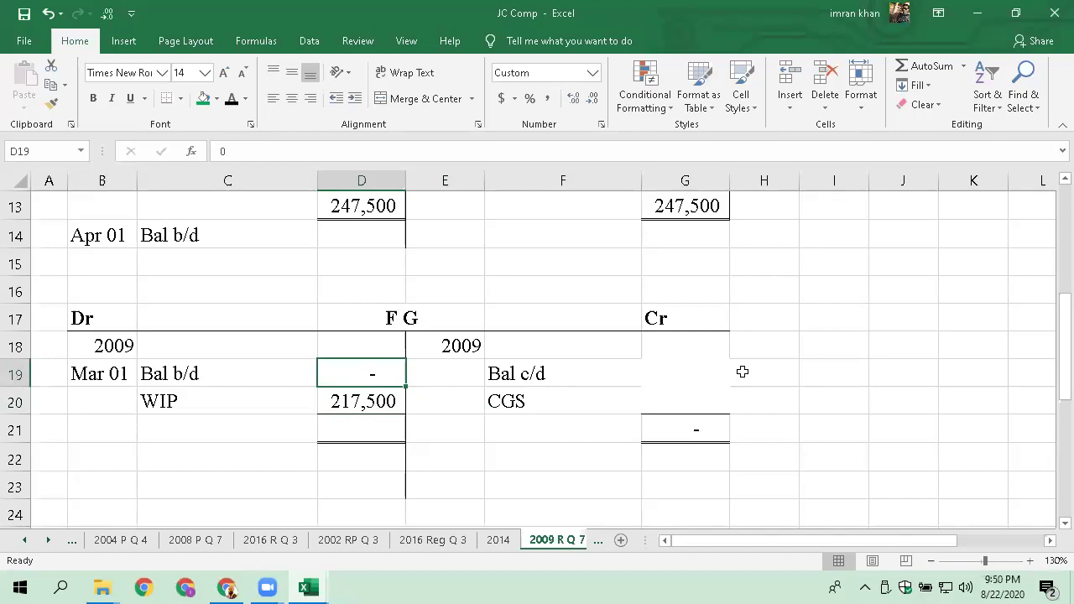
Enter 217500 in D21 as the debit total of the F G account
key(Down)
key(Down)
key(BackSpace)
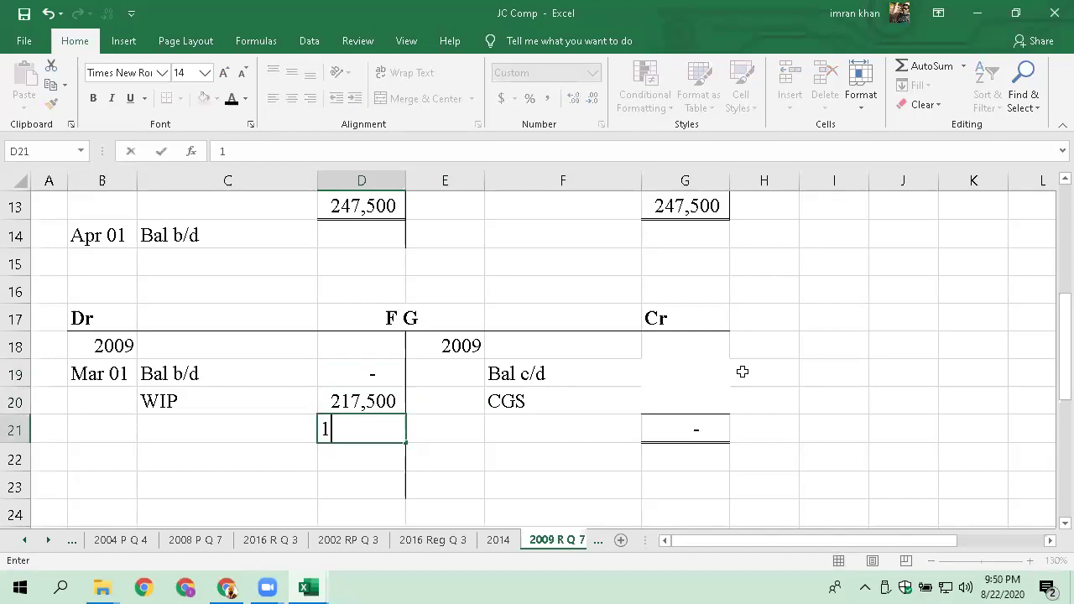
text(3)
key(BackSpace)
text(21)
text(500)
key(Return)
Replace the credit total of the F G account in G21 with 217500
key(Up)
key(Right)
key(Right)
key(Right)
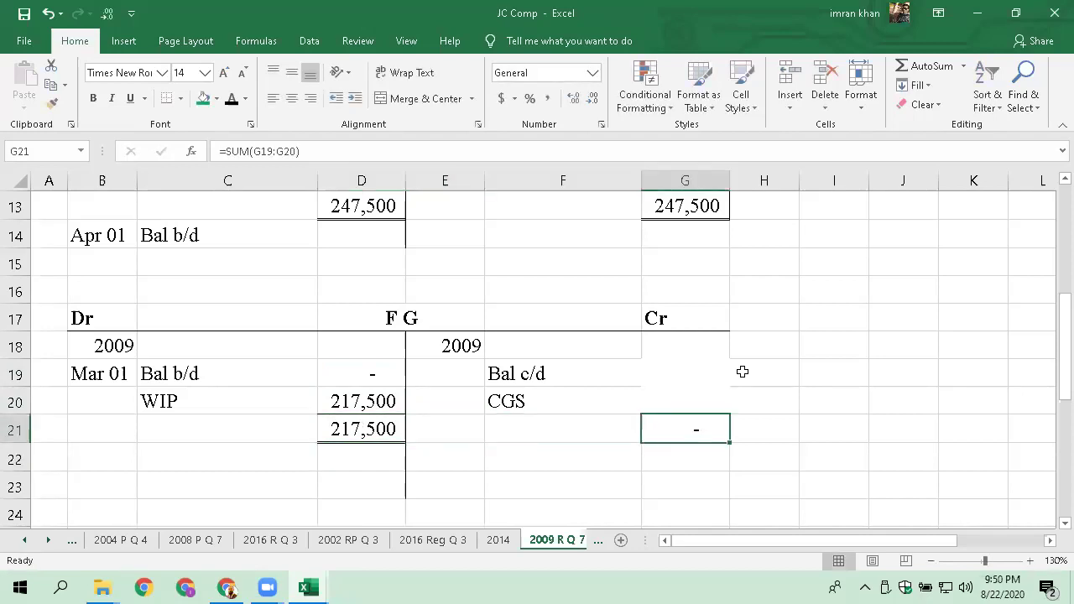
text(217,500)
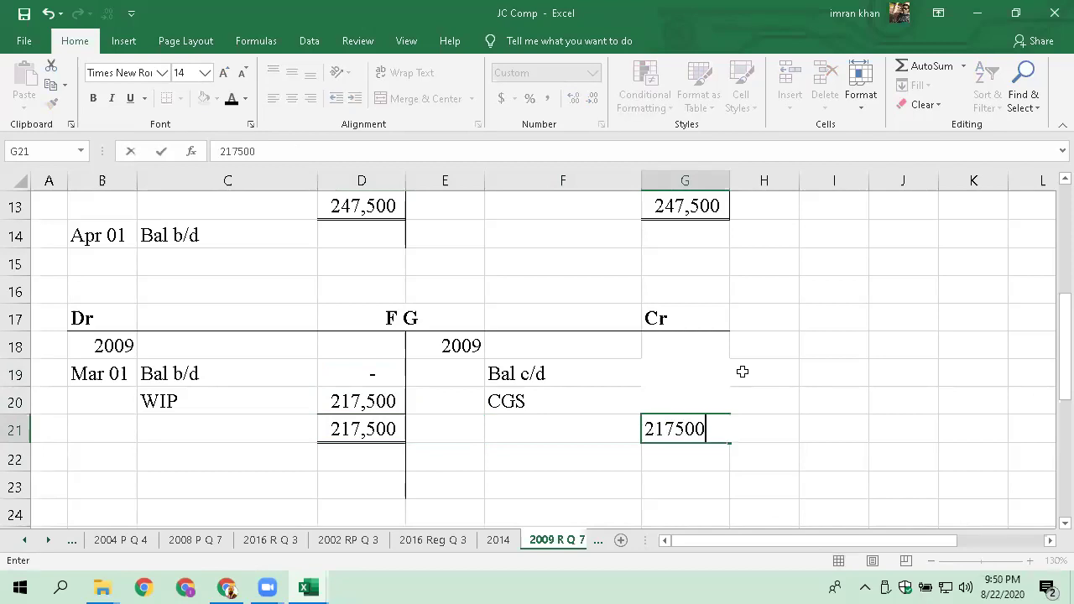
key(Return)
key(Up)
key(Up)
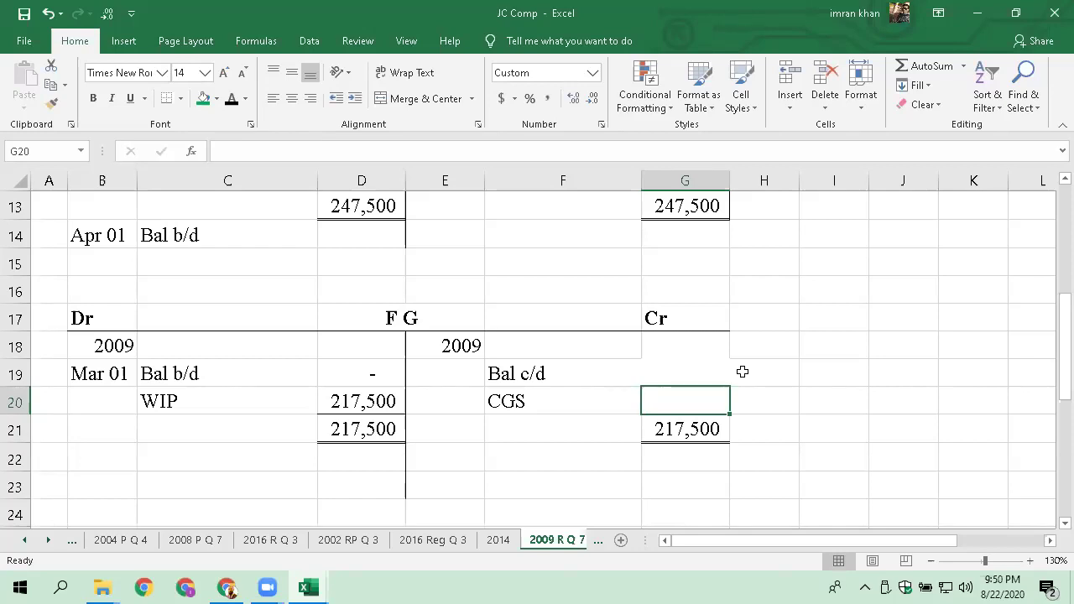
Extend the F G account's closing balance label in F19 to "Bal c/d - Job 22" and enter 27250 in G19
key(Up)
key(Left)
key(F2)
text(- Job 22)
key(Return)
key(Up)
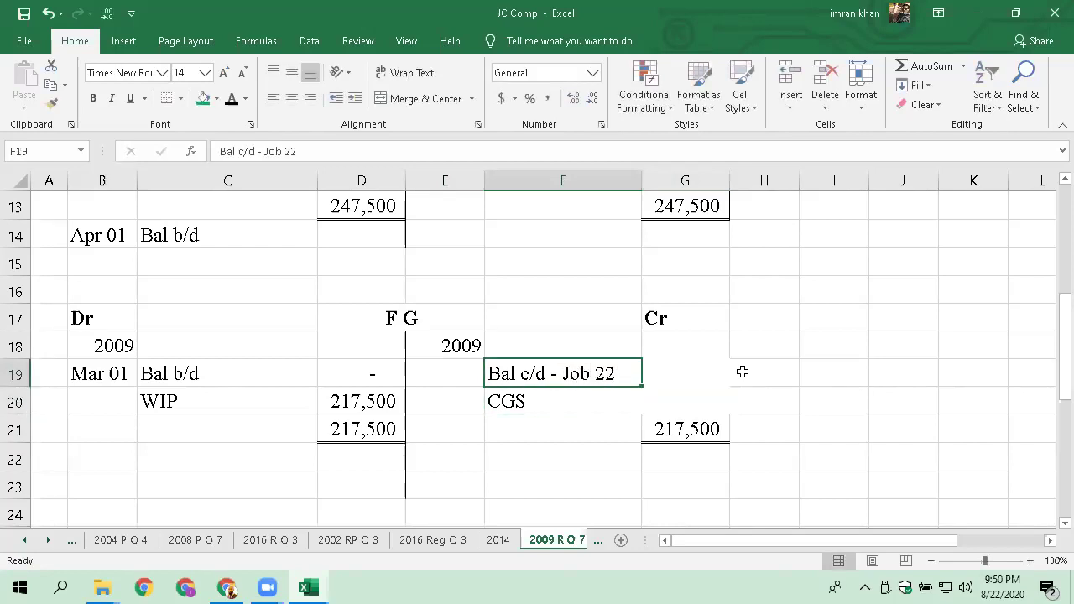
key(Right)
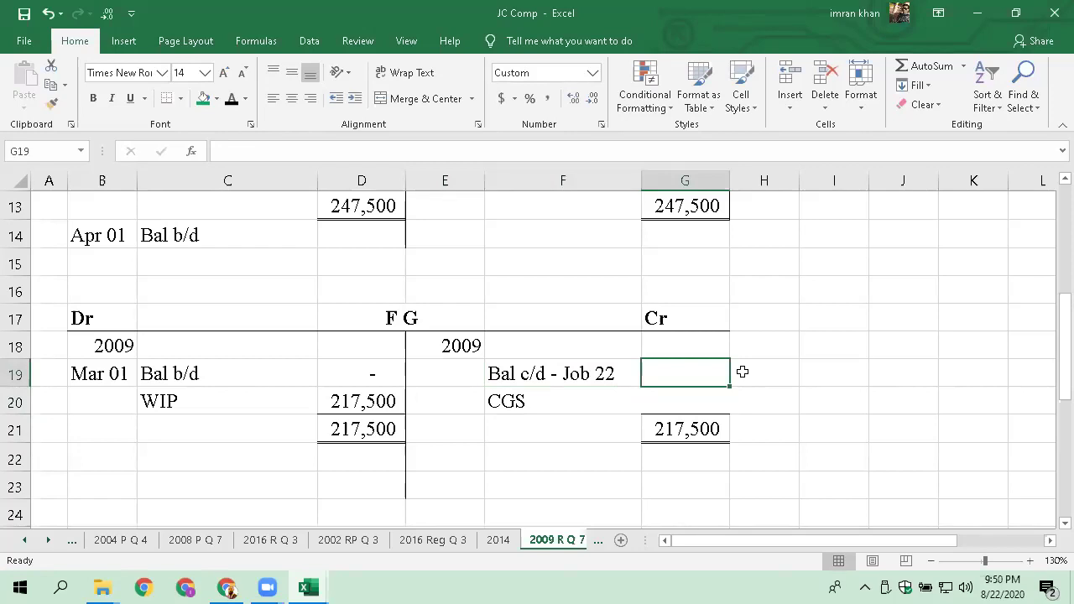
text(27250)
key(Return)
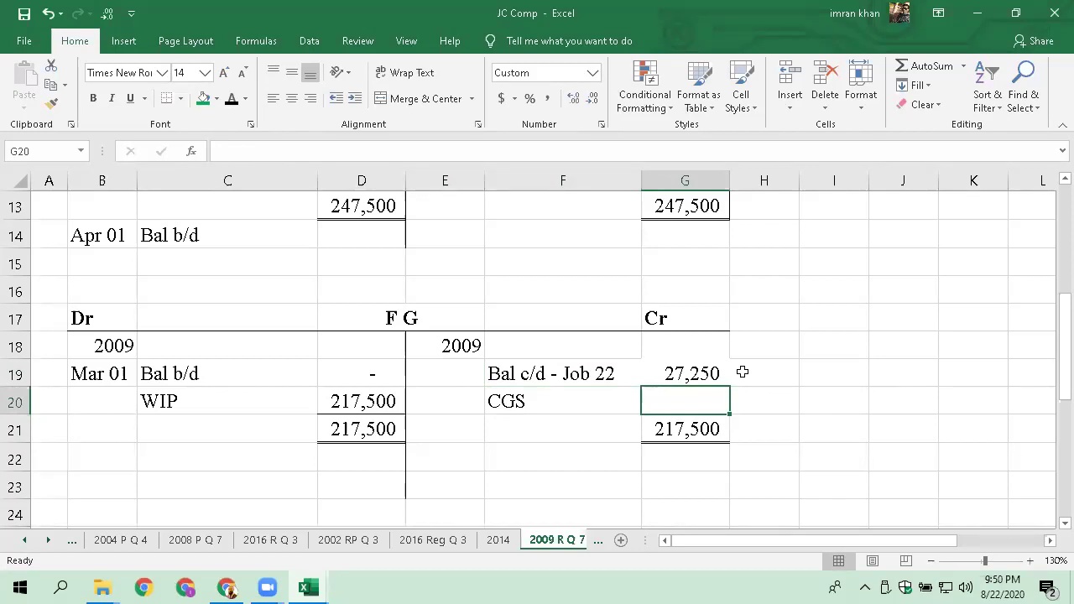
Enter 190250 in G20 as the CGS amount of the F G account and make it bold
text(190)
text(250)
key(Return)
key(Up)
key(ctrl+b)
Examine the Job 23 balance and FG/CJC amount in Work in process against the entries of the F G account
scroll(596, 424, up, 1)
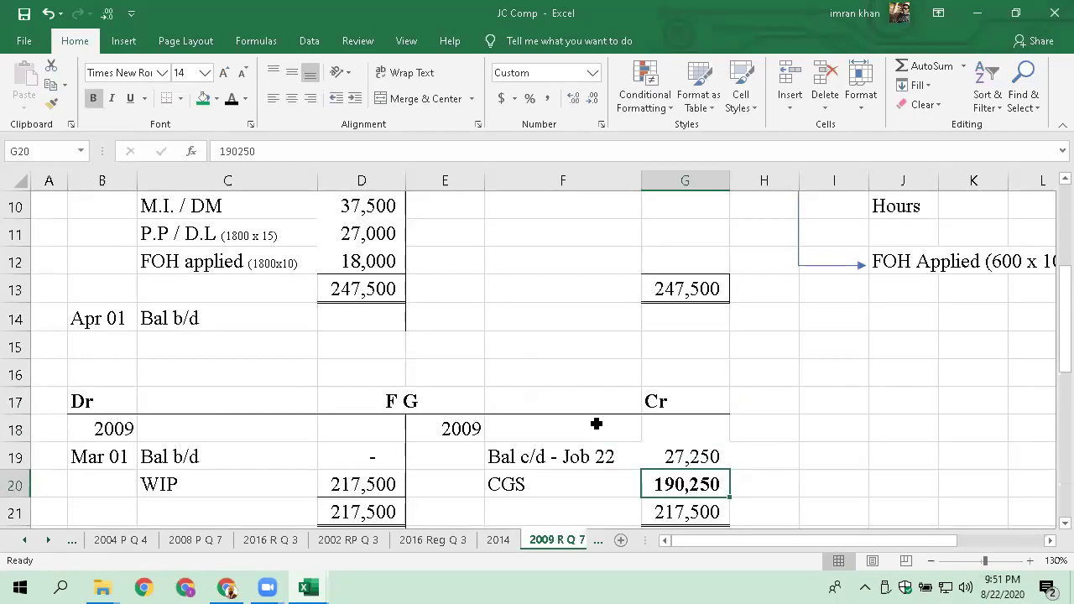
scroll(596, 424, up, 1)
click(686, 260)
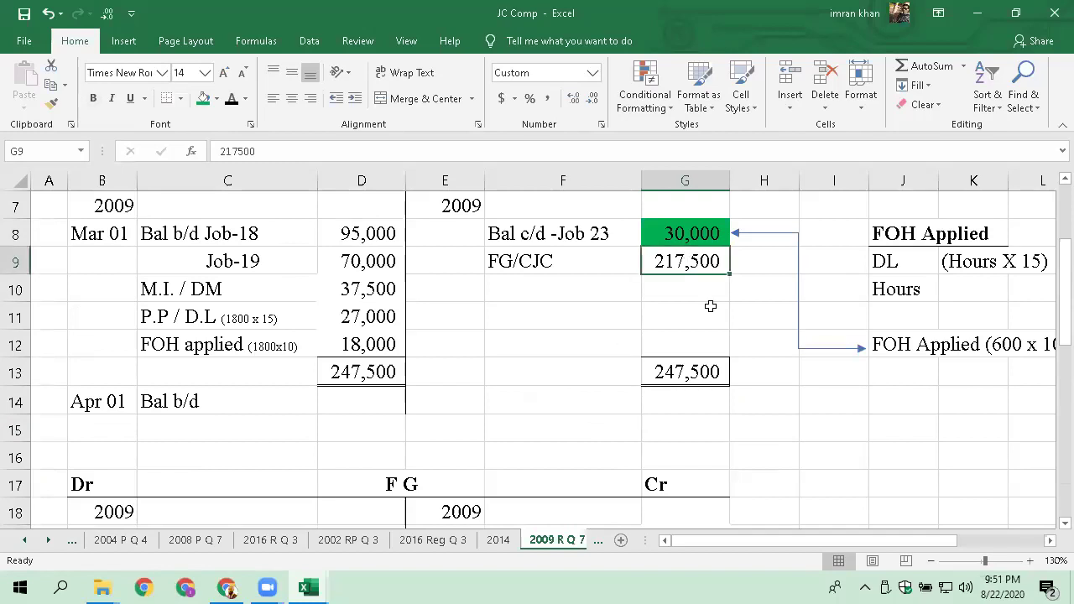
click(688, 234)
click(699, 262)
scroll(661, 459, down, 2)
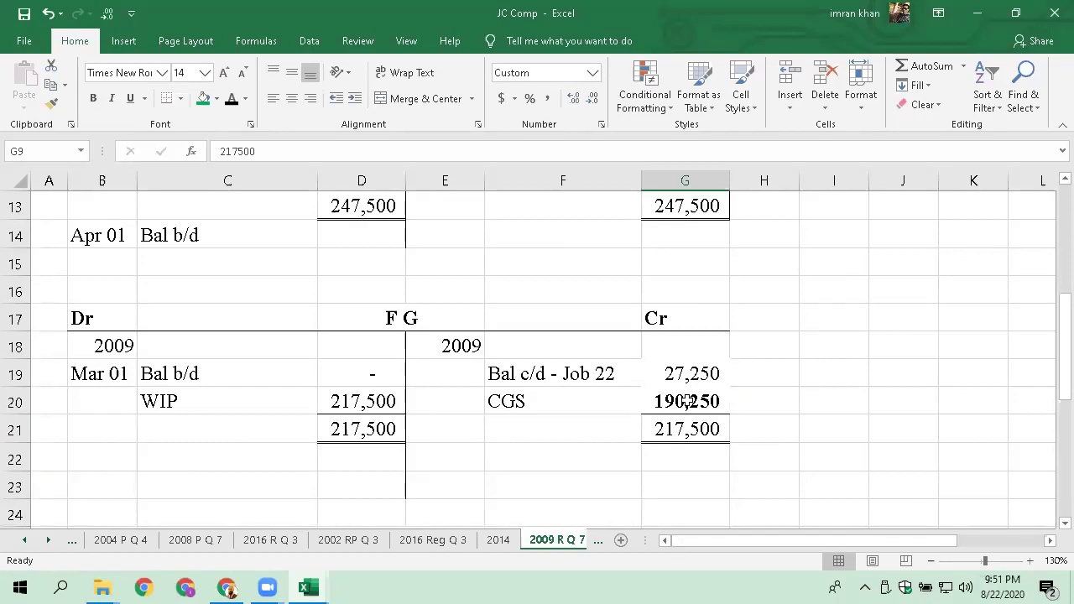
scroll(686, 401, up, 2)
scroll(719, 405, down, 2)
scroll(711, 444, down, 2)
scroll(711, 445, up, 2)
scroll(494, 491, down, 1)
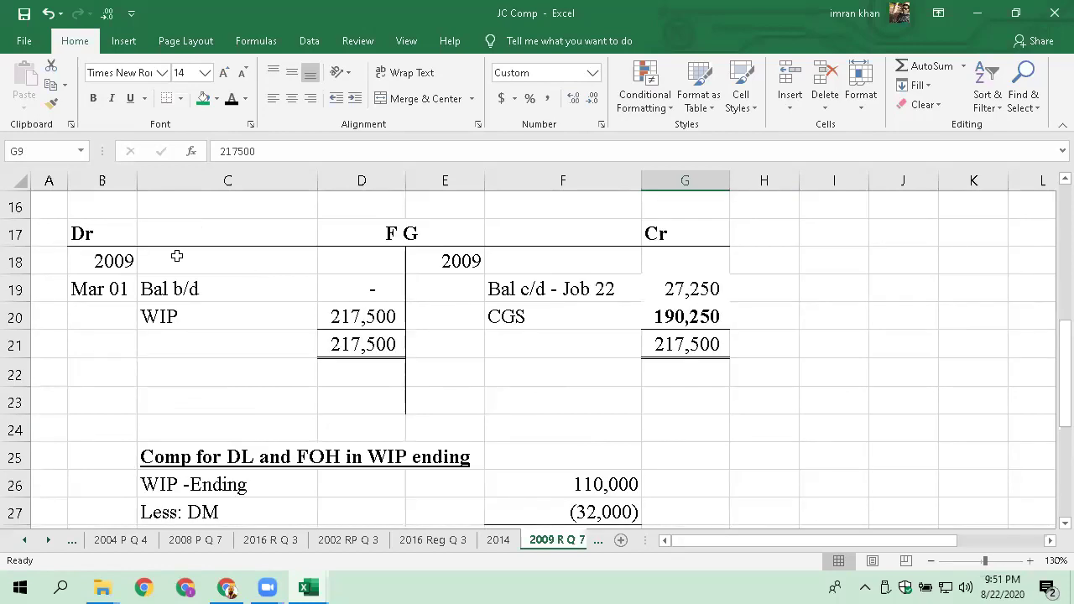
Insert seven blank rows between the F G account and the "Comp for DL and FOH in WIP ending" heading
drag(120, 233, 671, 266)
key(ctrl+c)
scroll(660, 344, down, 2)
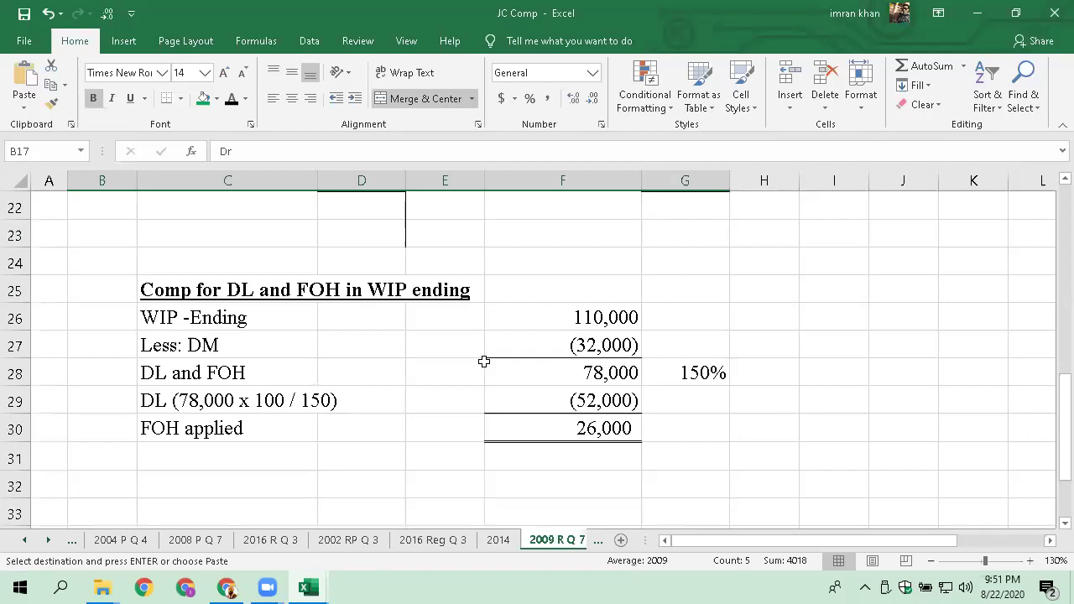
click(293, 261)
key(alt+i)
key(e)
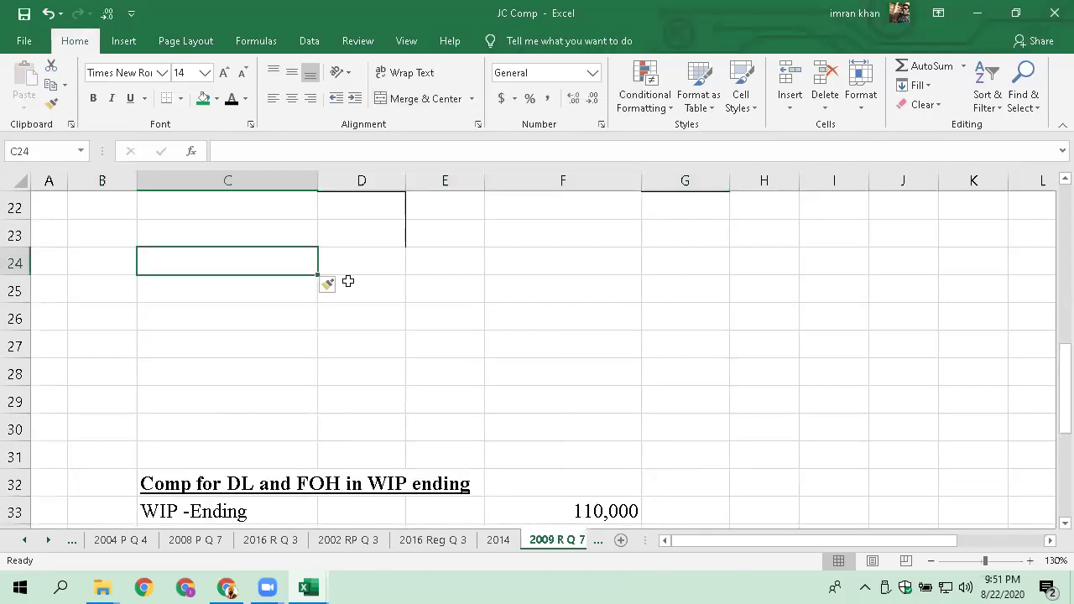
key(Down)
key(Left)
key(Down)
key(Up)
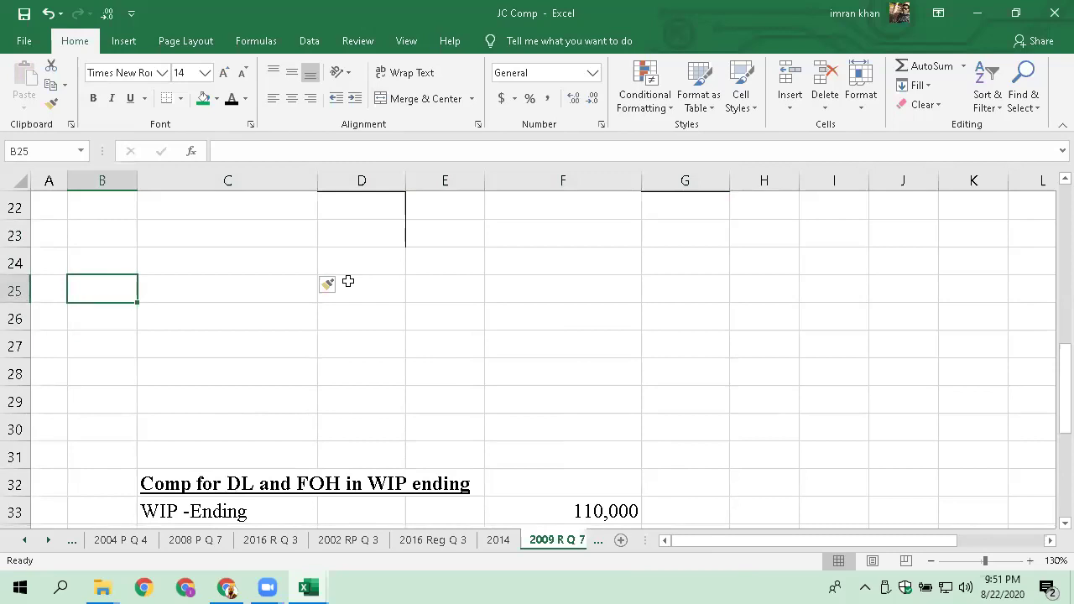
Copy the heading and year rows of the F G account, B17:G18, to B25
key(Page_Up)
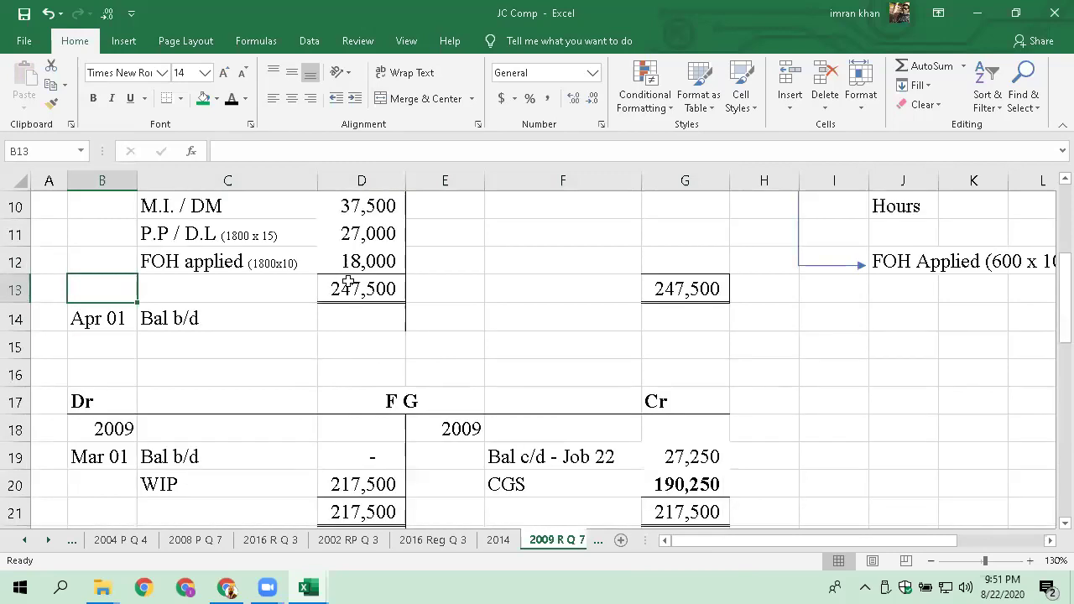
key(Down)
key(Down)
key(Down)
key(Down)
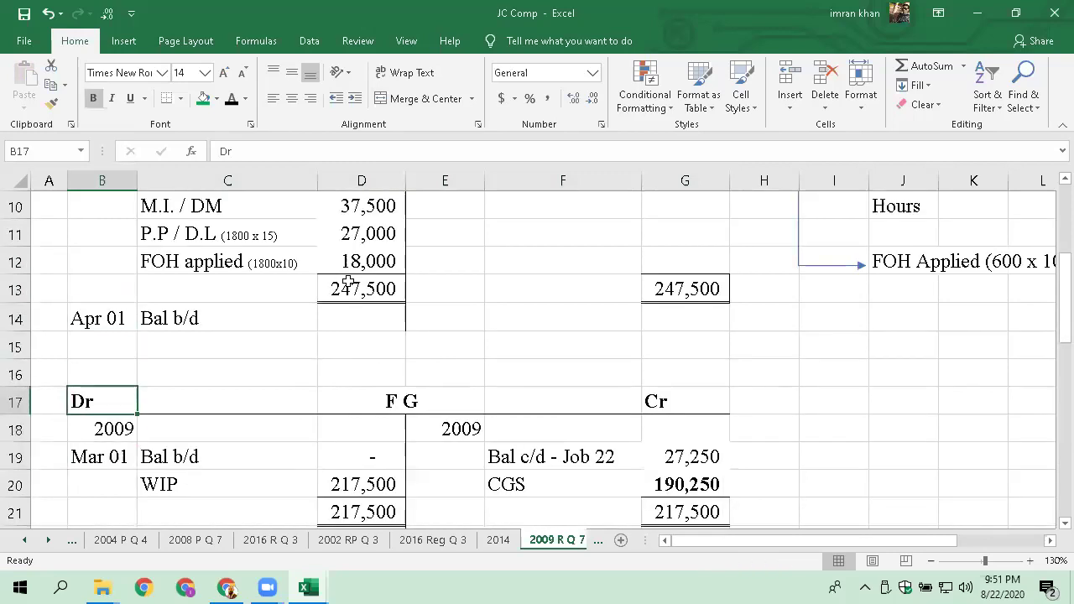
key(shift+Down)
key(shift+Down)
key(shift+Right)
key(shift+Up)
key(shift+Right)
key(shift+Right)
key(shift+Right)
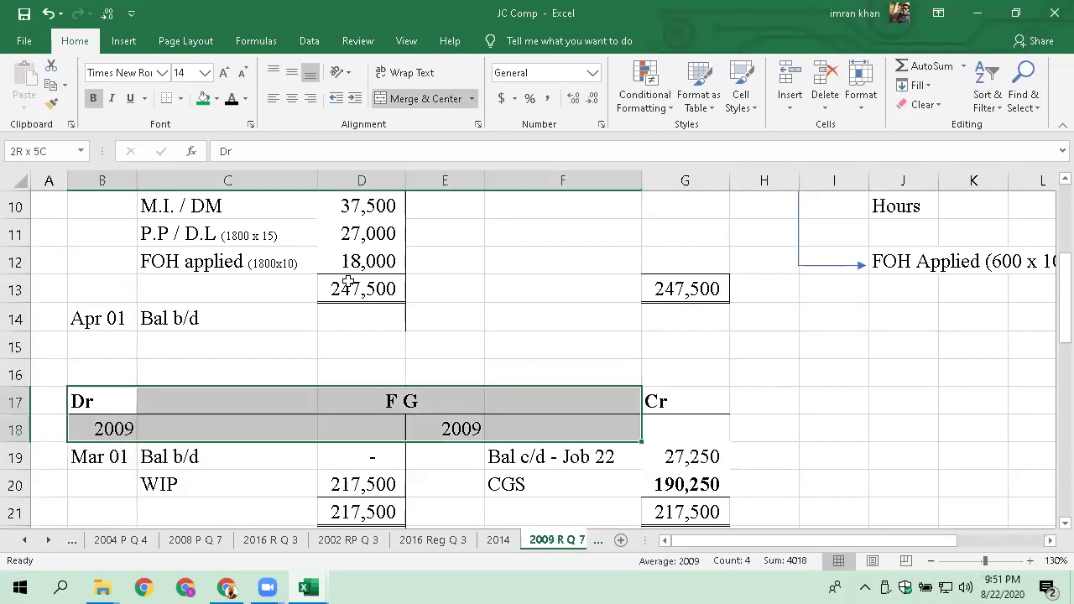
key(shift+Right)
key(ctrl+c)
scroll(200, 323, down, 3)
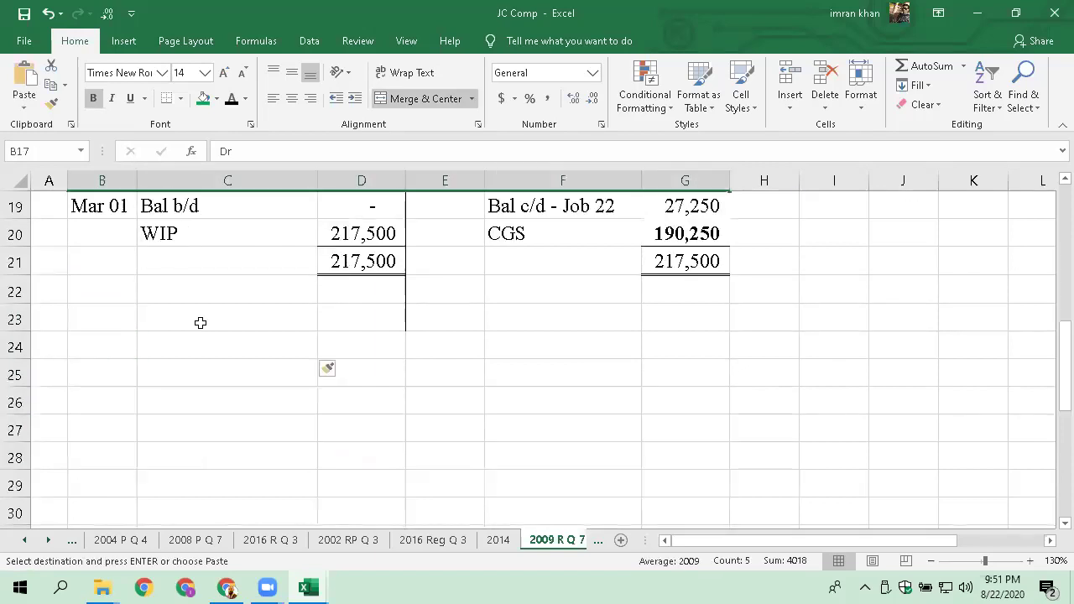
click(83, 378)
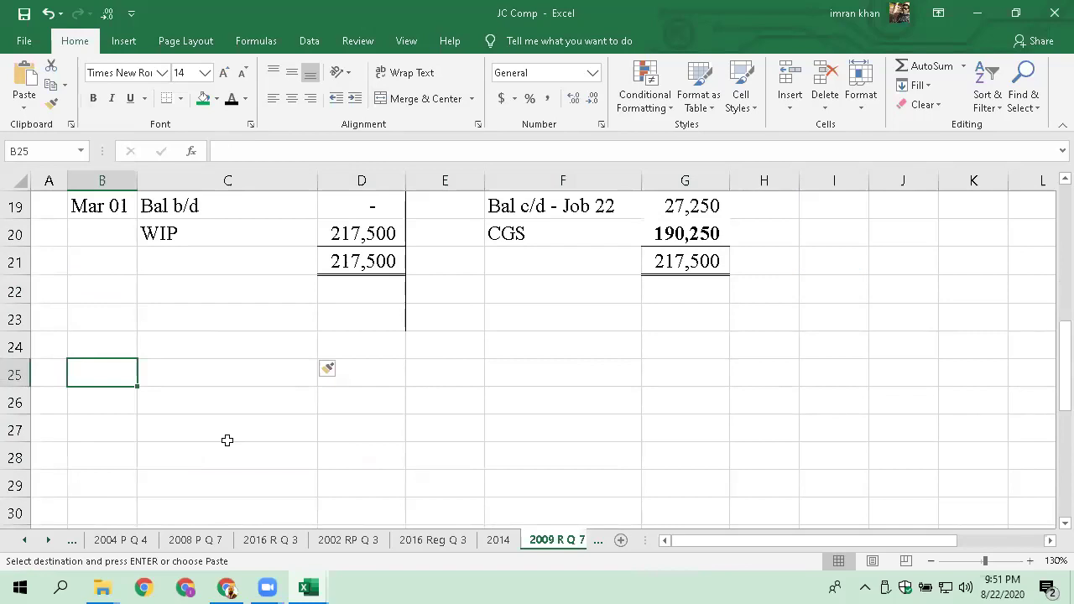
key(ctrl+v)
Retitle the copied account heading in row 25 as CGS and clear the credit-side year in E26
key(Right)
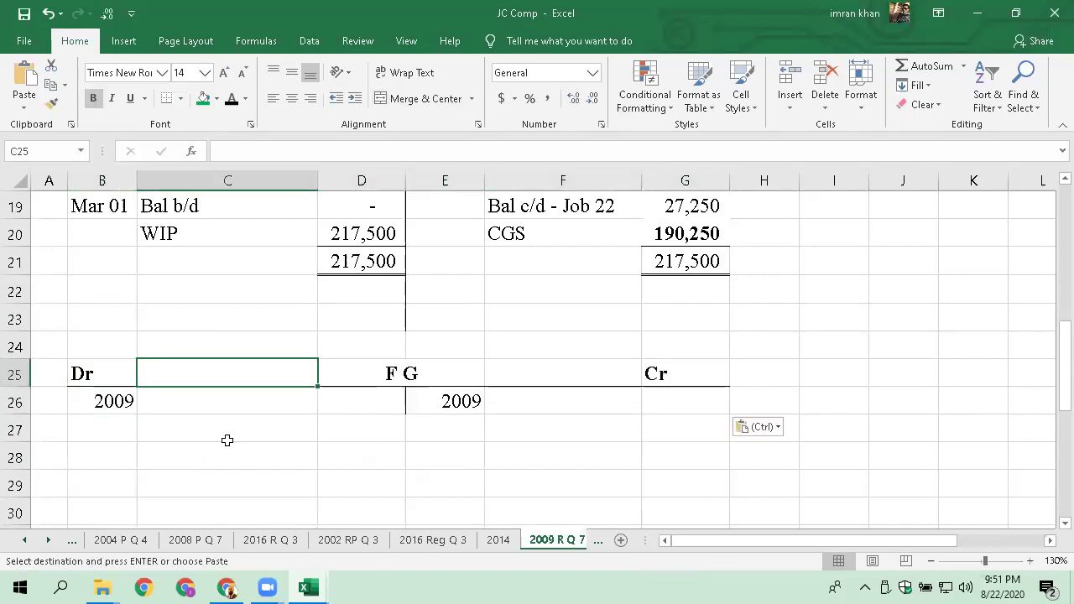
key(Right)
text(CGS)
key(Return)
key(Return)
key(Up)
key(Right)
key(Delete)
key(Left)
key(Left)
key(Left)
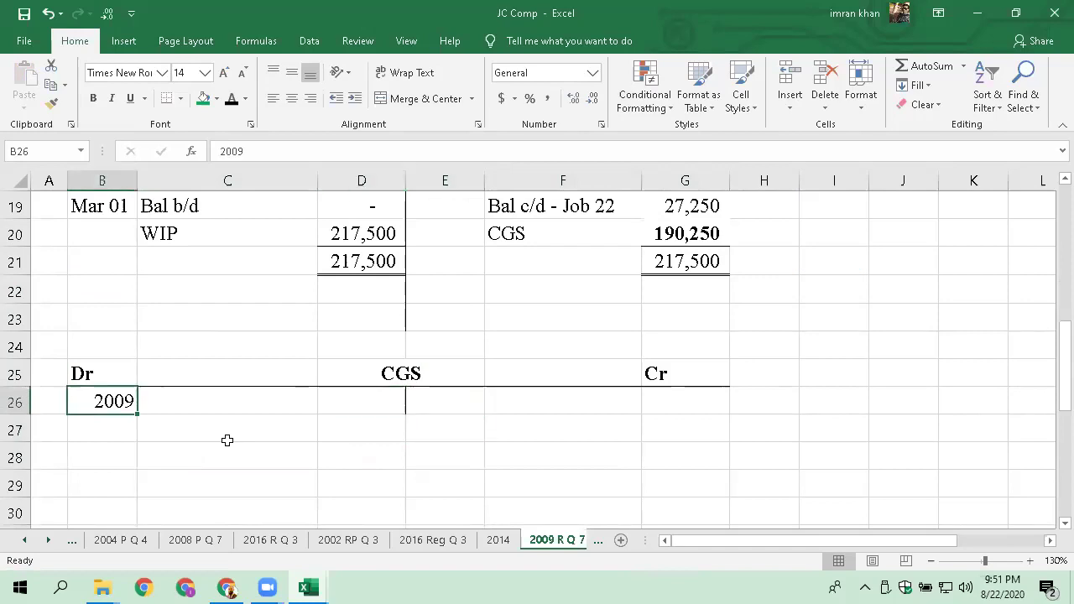
Apply a thin solid right border to D26:D29 as the dividing line of the CGS account
key(Right)
key(Right)
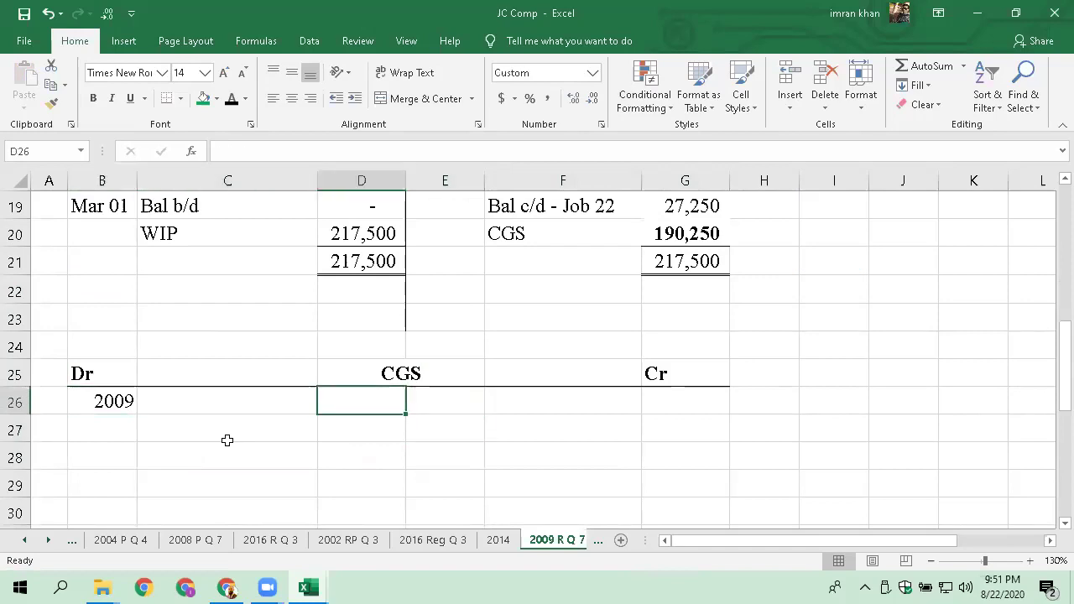
key(shift+Down)
key(shift+Down)
key(shift+Down)
key(ctrl+1)
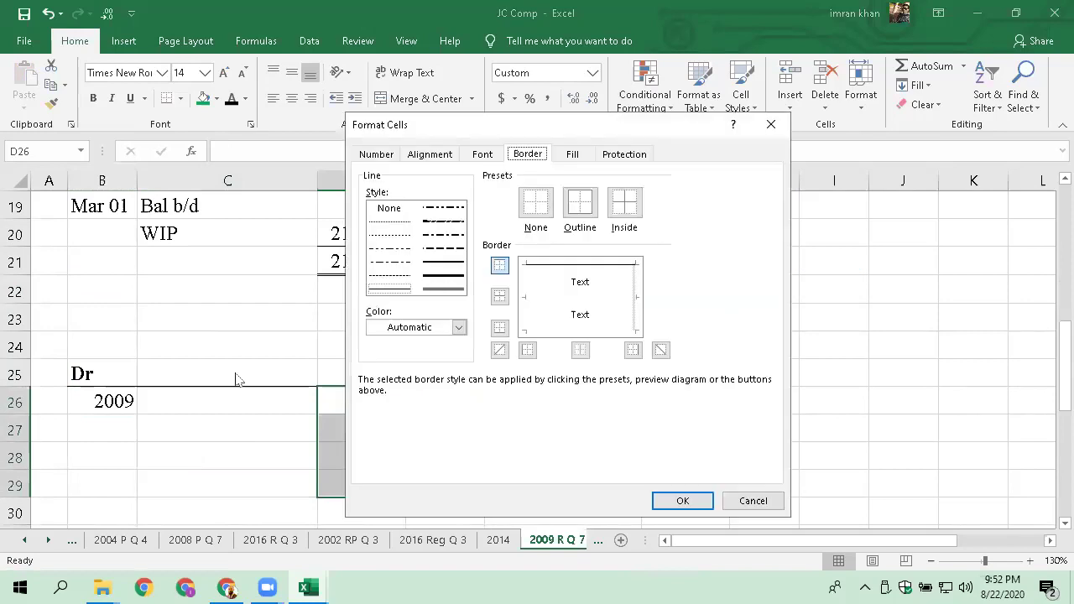
click(627, 300)
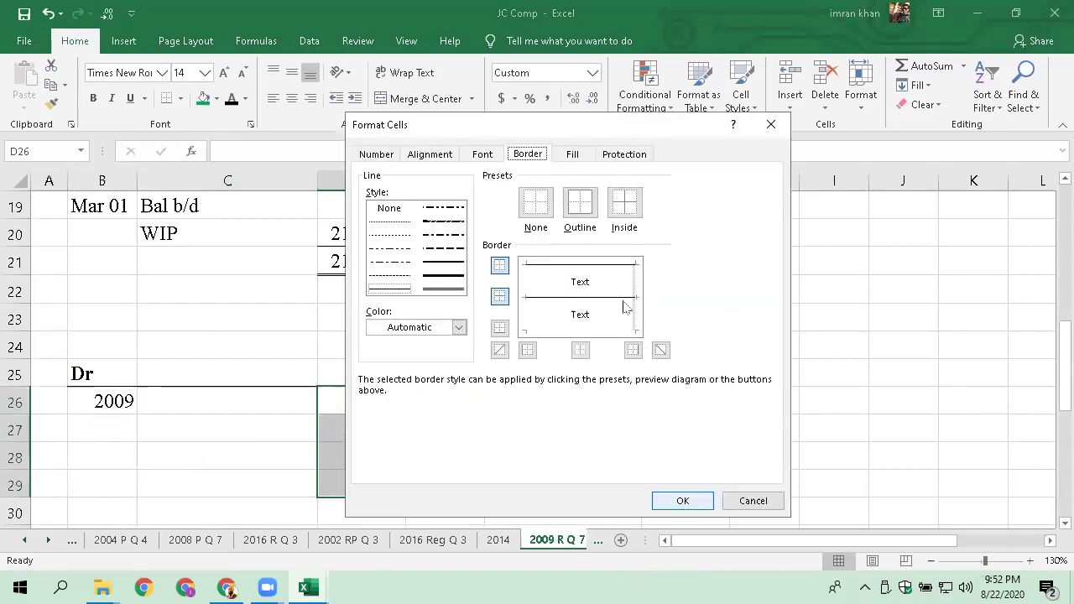
click(622, 305)
click(636, 306)
click(625, 301)
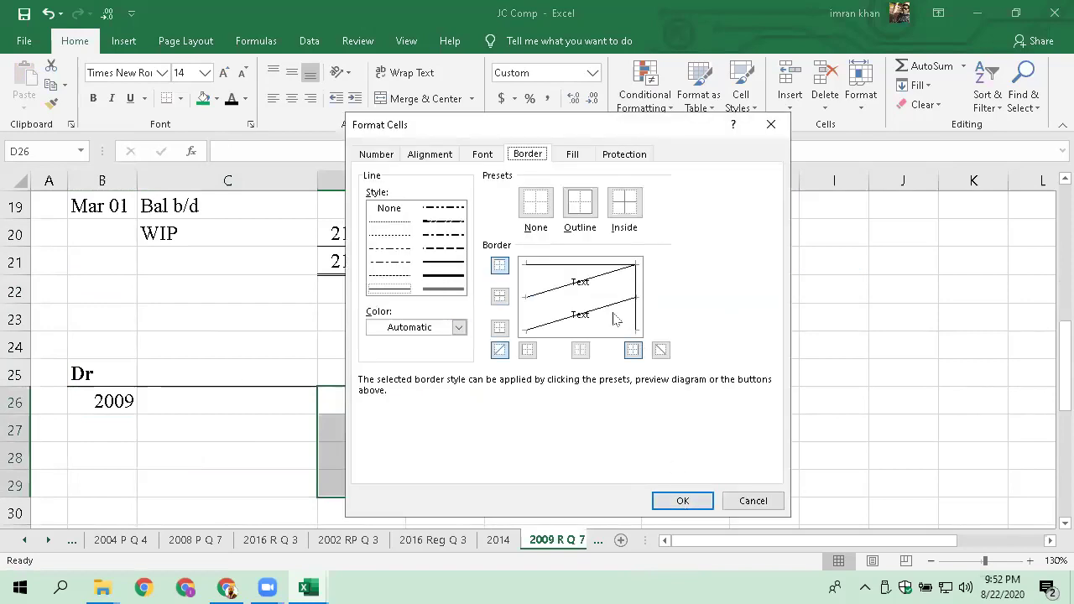
click(609, 313)
click(682, 501)
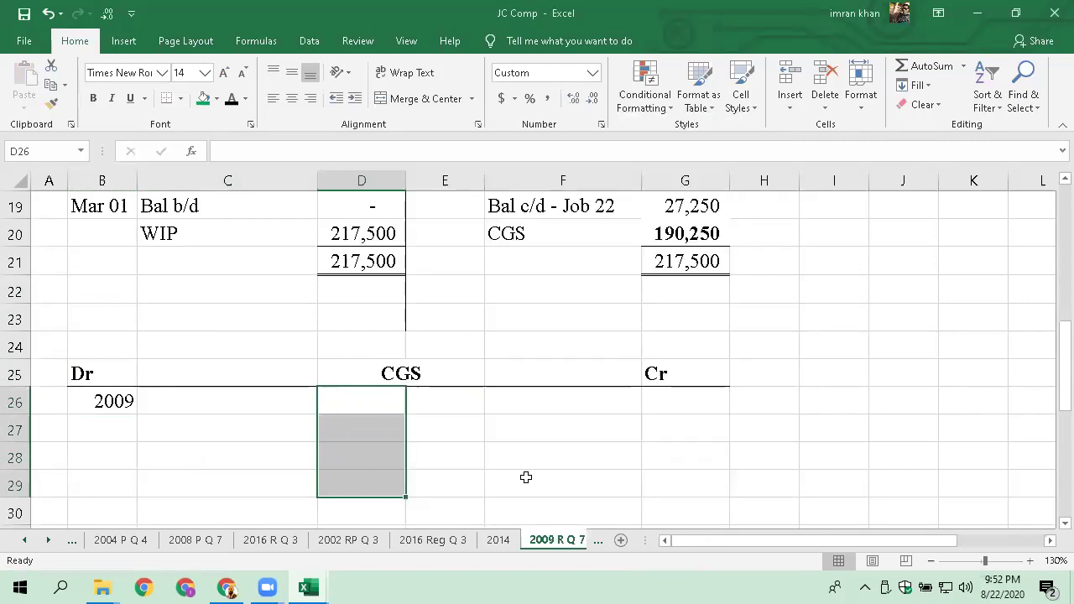
Examine the CGS amount on the credit side of the F G account in G20
click(559, 458)
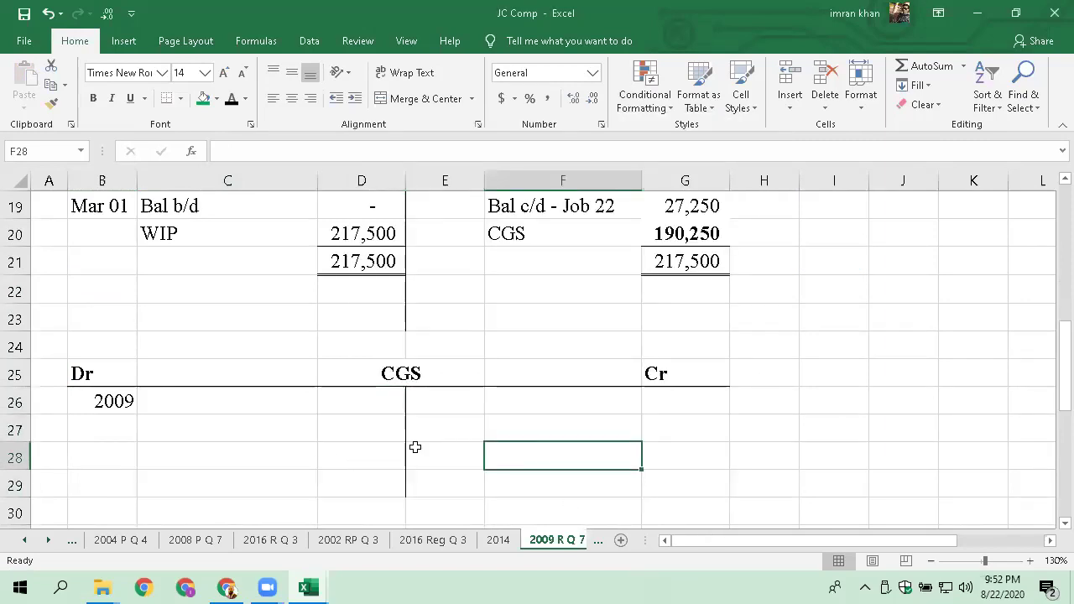
key(Up)
key(Up)
key(Up)
key(Up)
key(Up)
key(Up)
key(Up)
key(Up)
key(Up)
key(Up)
key(Up)
key(Up)
key(Left)
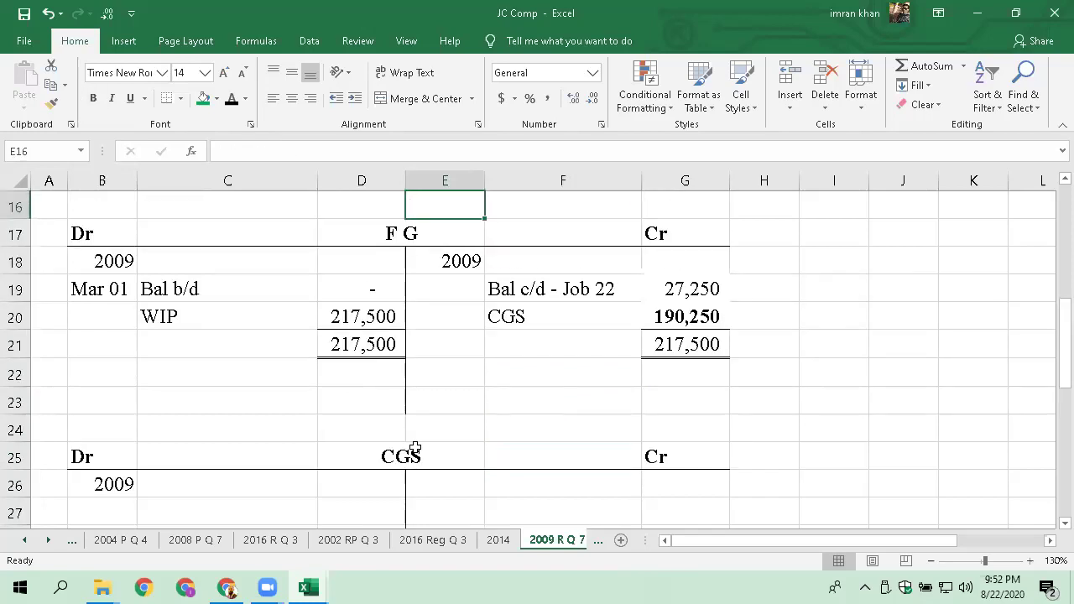
key(Down)
key(Right)
key(Right)
key(Down)
key(Down)
key(Down)
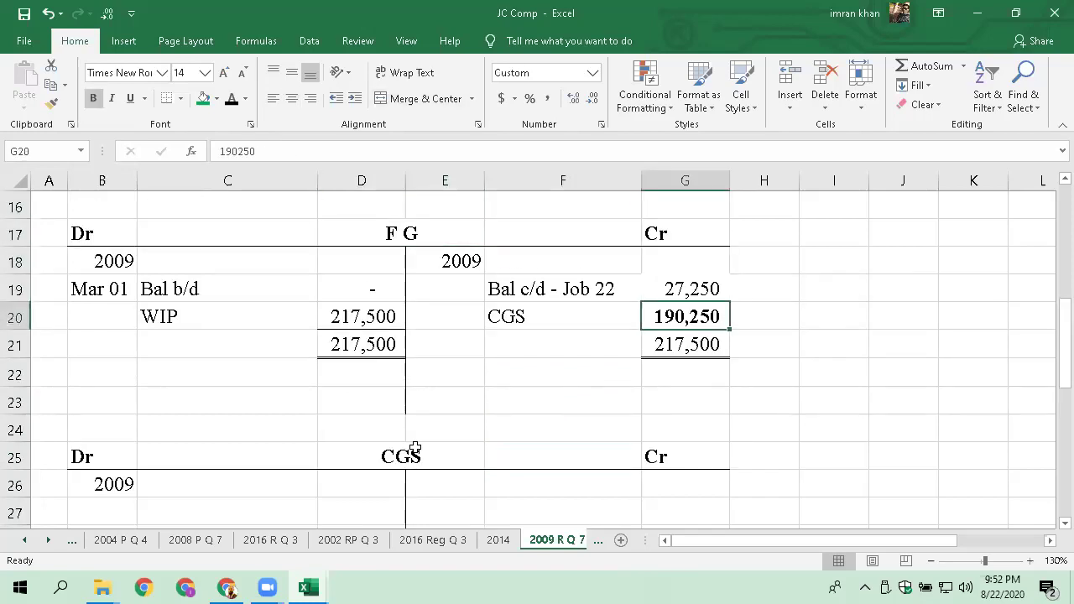
Enter the debit entry of the CGS account in row 27 as FG with an amount of 190,250
key(Left)
key(Left)
key(Down)
key(Down)
key(Down)
key(Down)
key(Down)
key(Down)
key(Left)
key(Left)
key(Down)
key(Left)
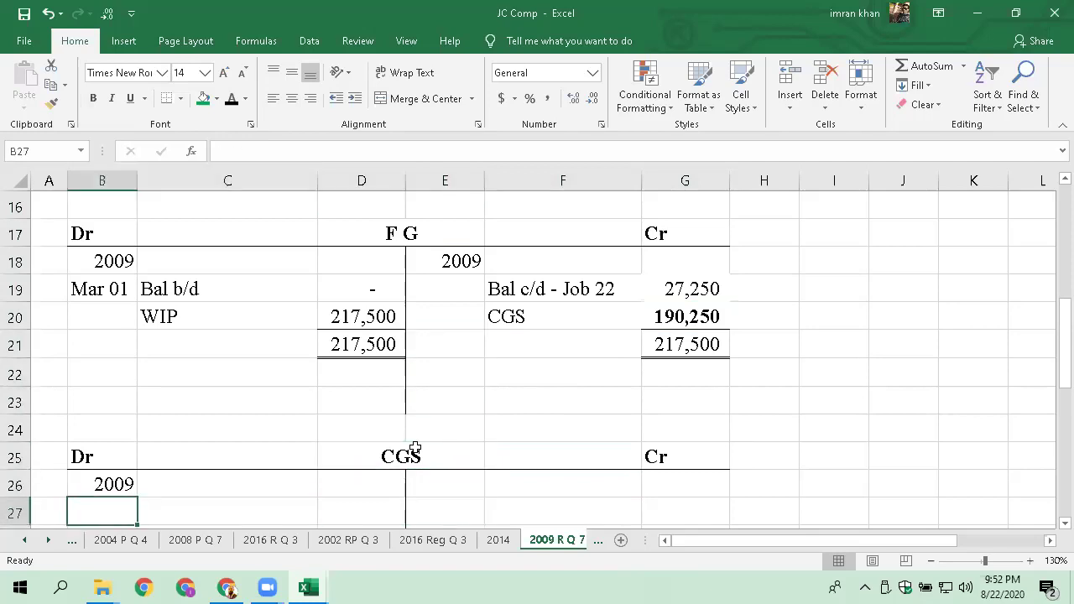
key(Right)
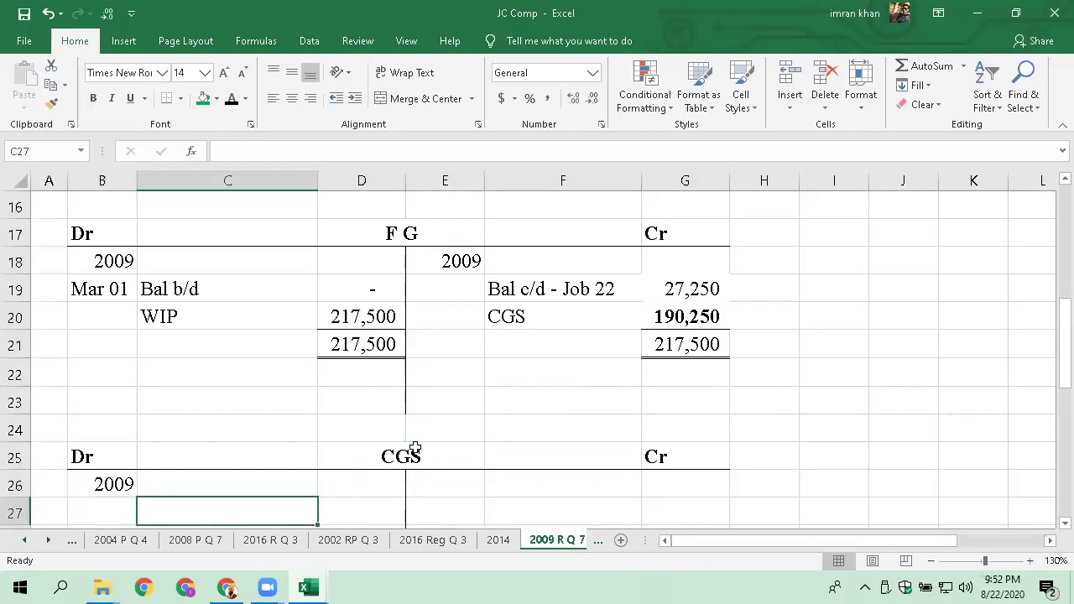
text(FG)
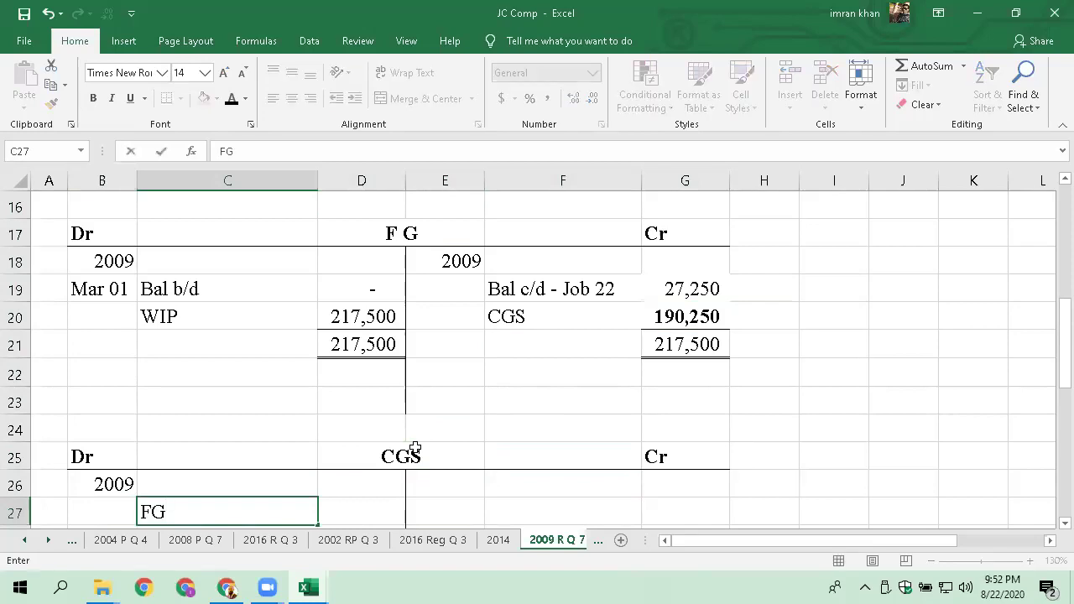
key(Right)
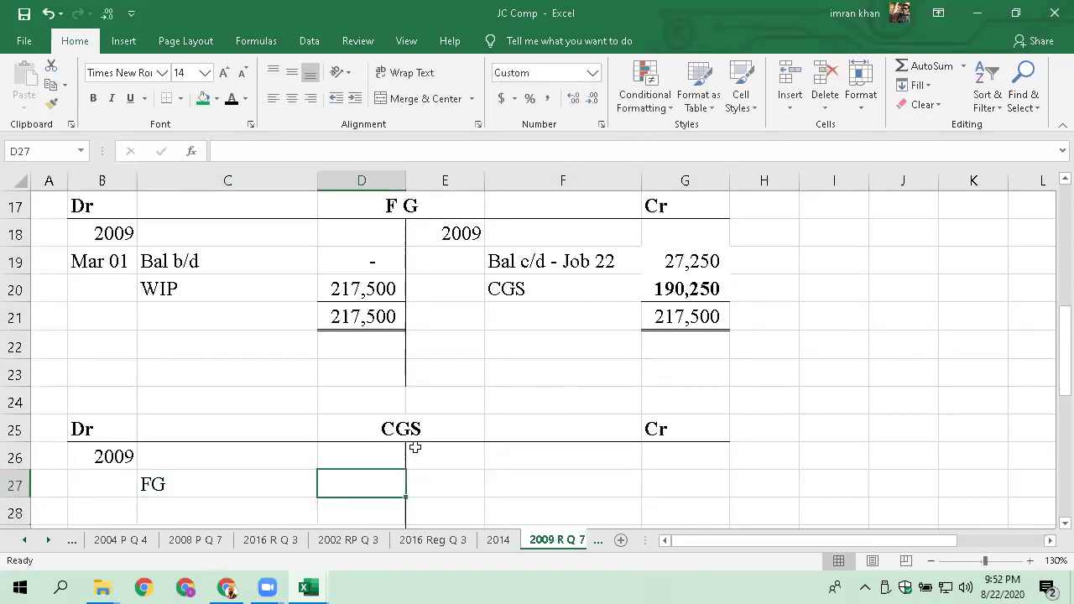
text(190,250)
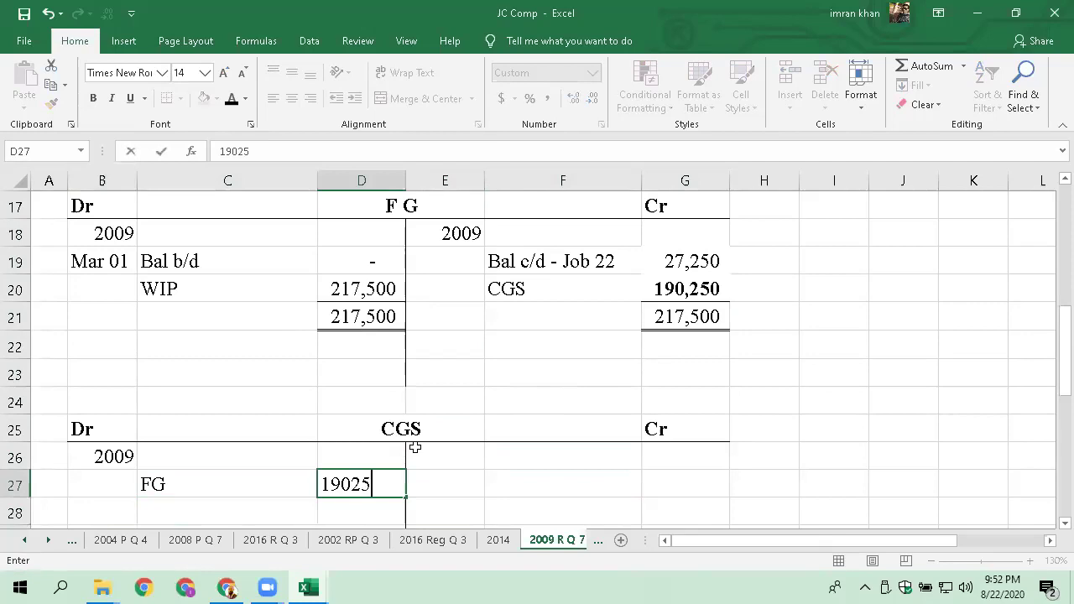
key(Return)
key(Up)
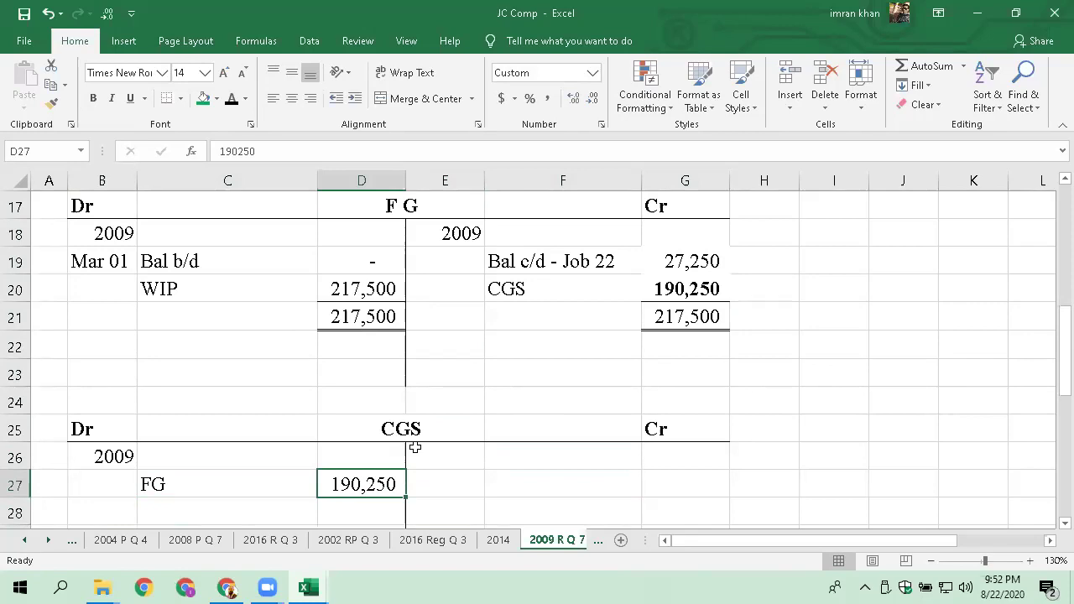
Enter the credit entry of the CGS account in row 27 as E & R S with an amount of 190,250
key(Right)
key(Right)
key(Left)
key(Right)
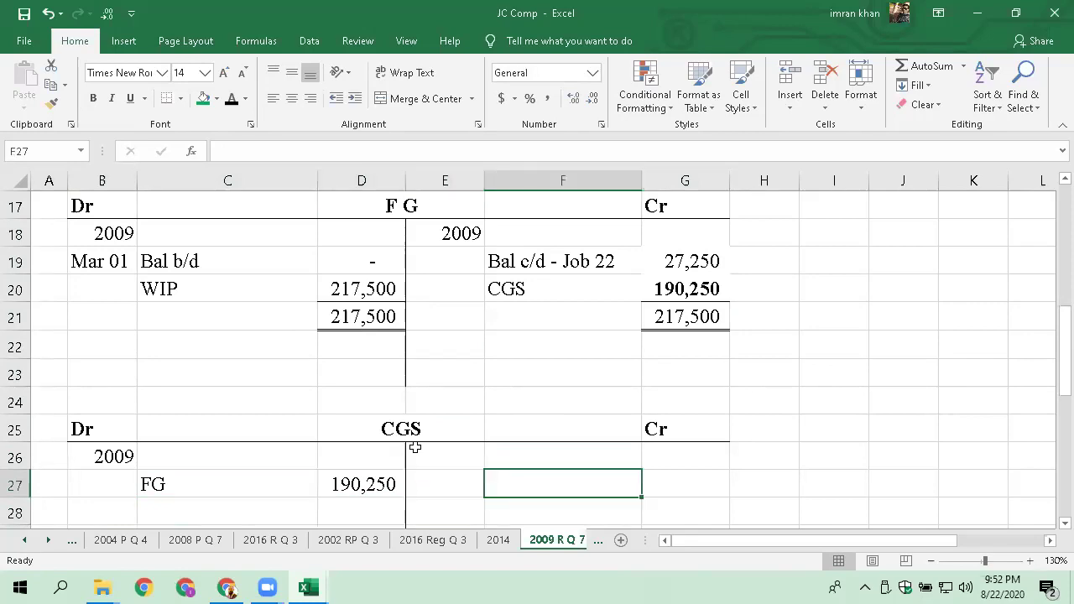
text(E )
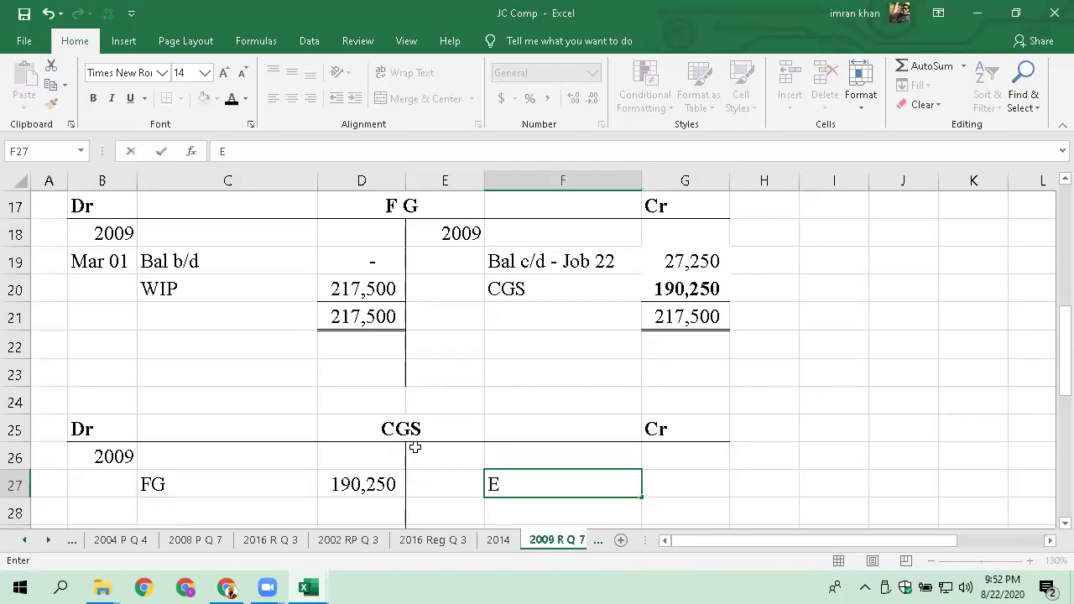
text(& R S)
key(Return)
key(Up)
key(Right)
text(190)
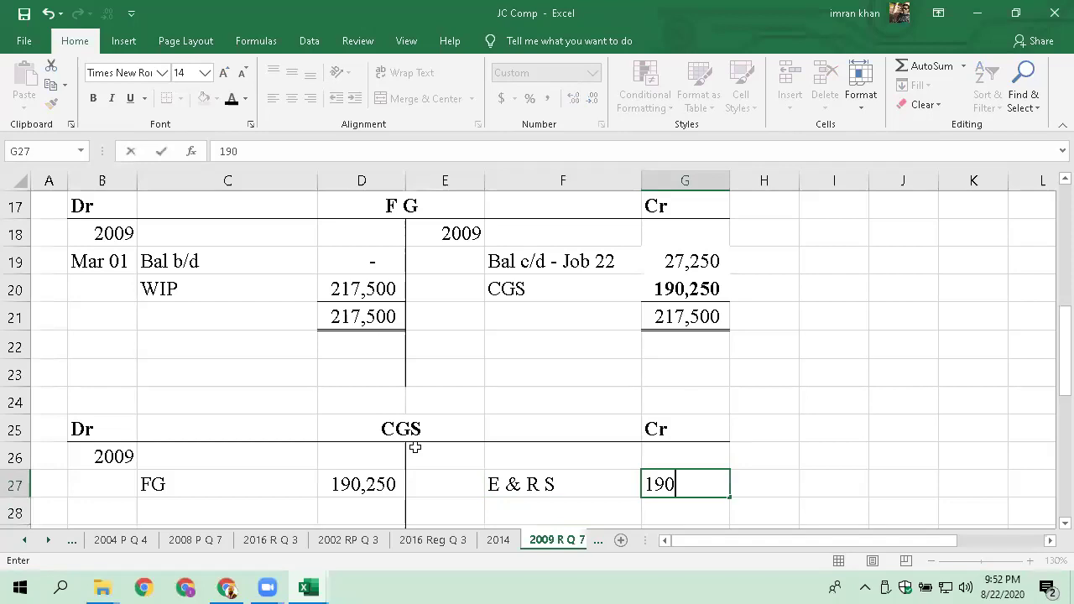
text(,250)
key(Return)
key(Up)
key(Left)
key(Left)
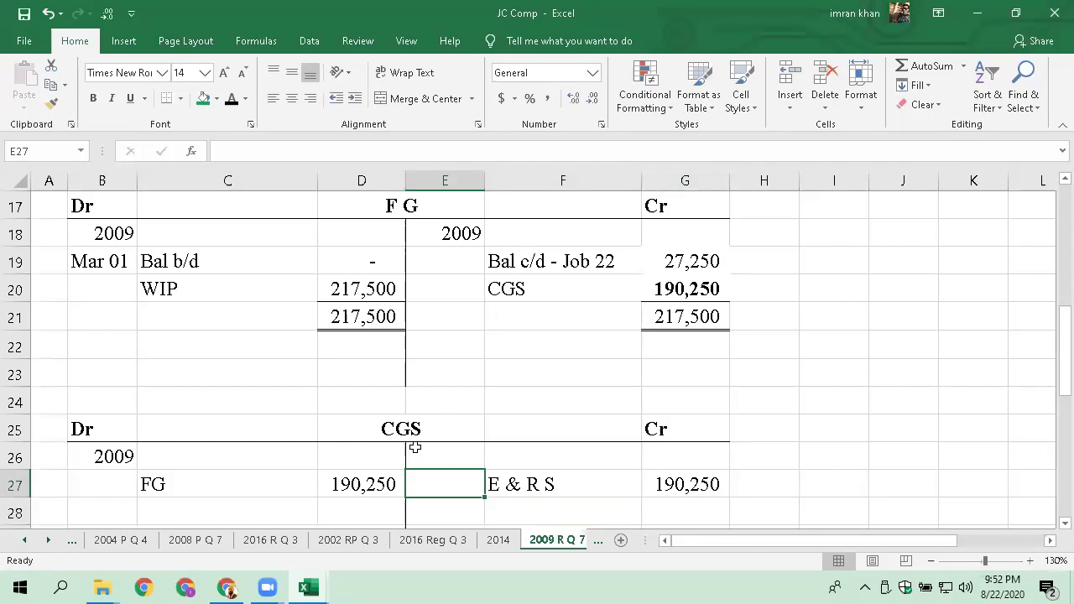
Apply a double bottom border to the debit and credit amounts of the CGS account, D27 and G27
click(332, 498)
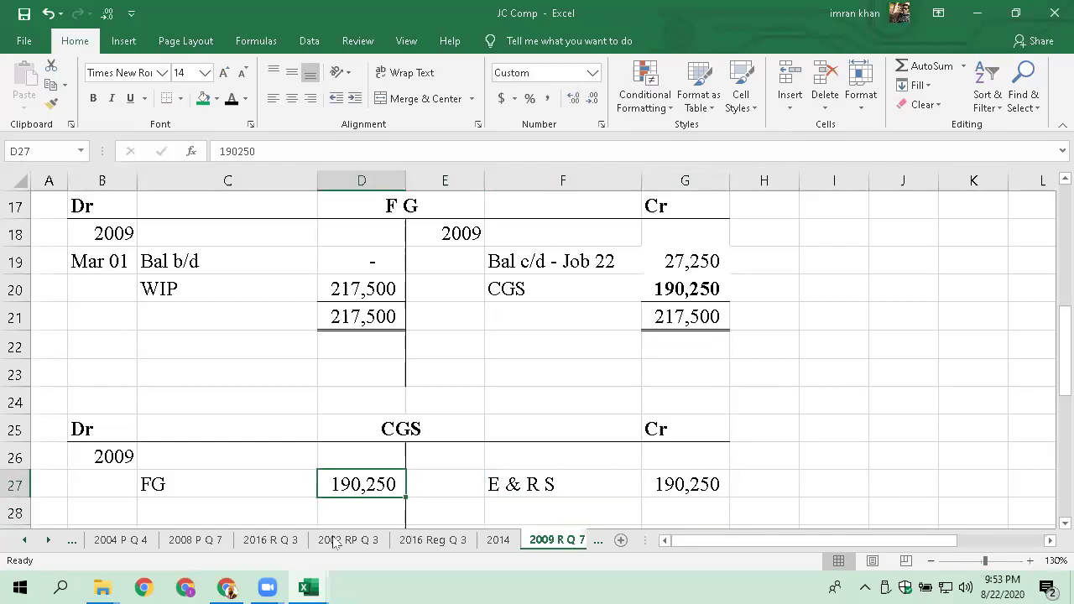
key(ctrl+1)
click(444, 289)
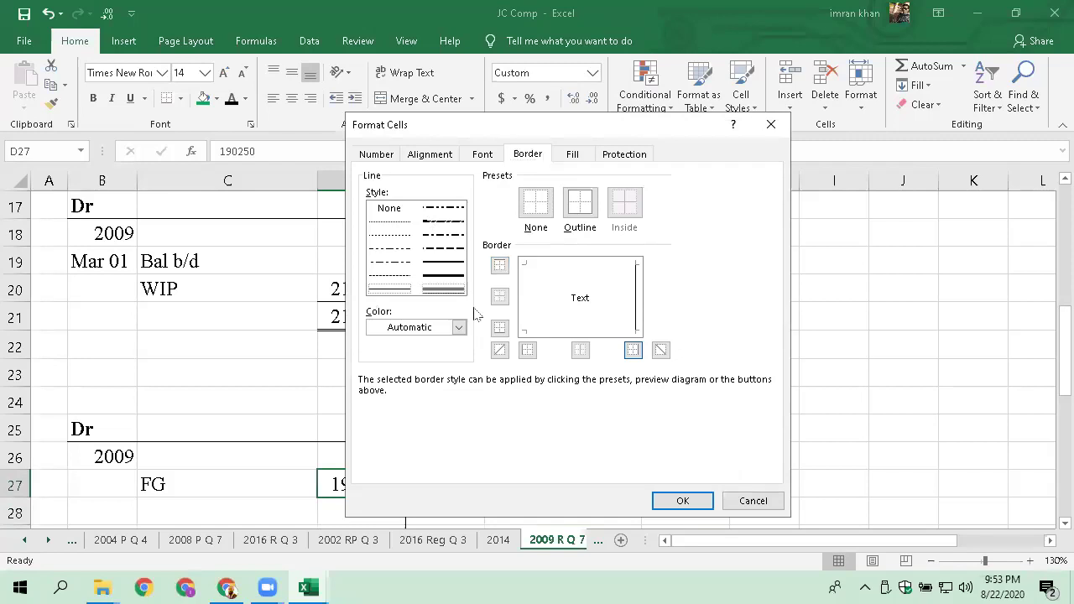
click(499, 327)
click(691, 501)
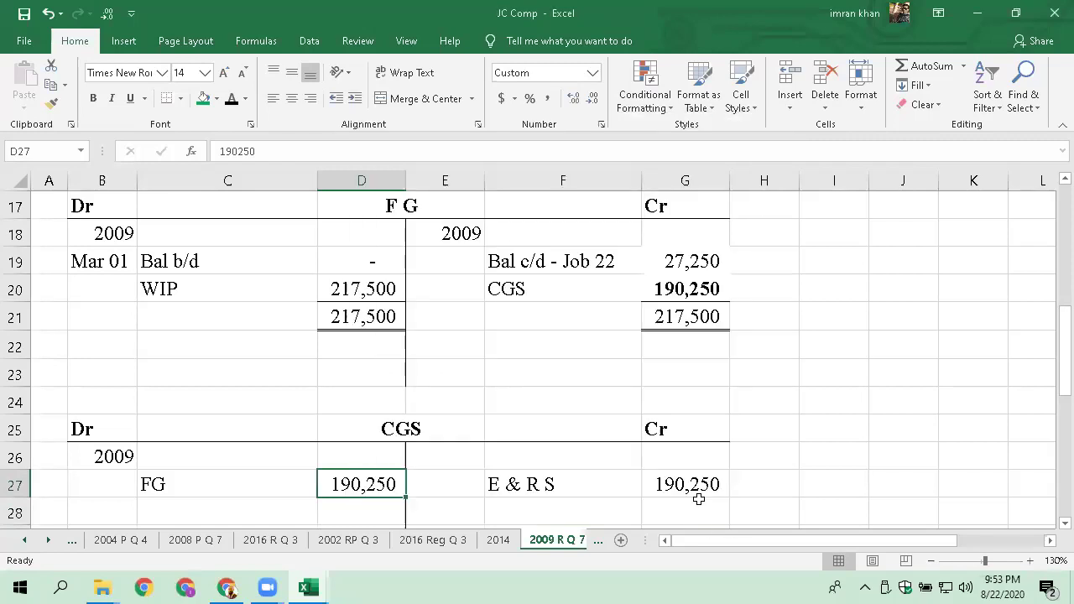
click(686, 487)
key(ctrl+1)
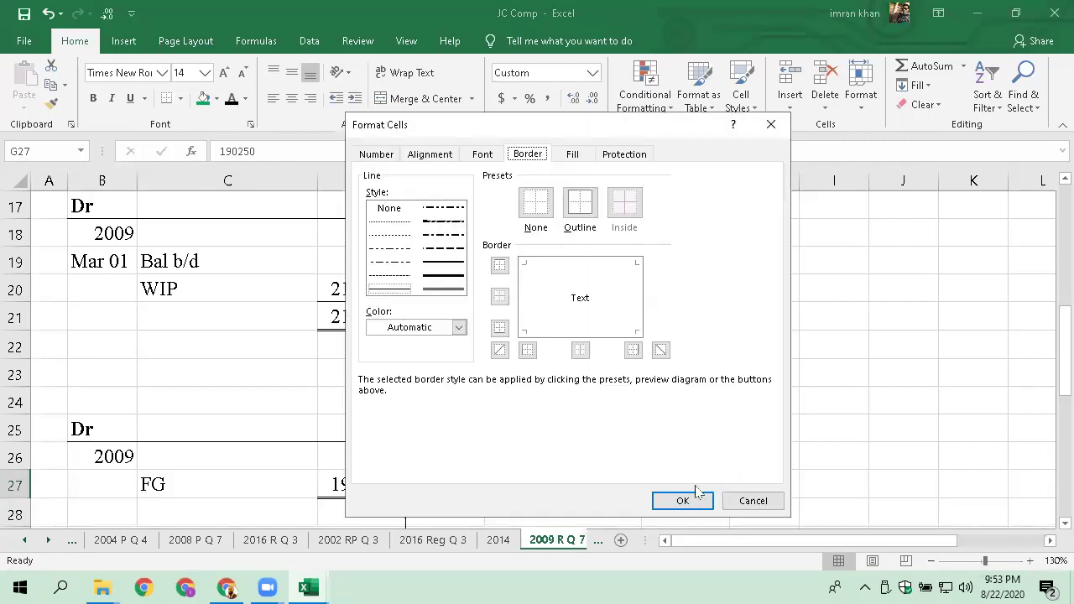
click(579, 346)
click(457, 290)
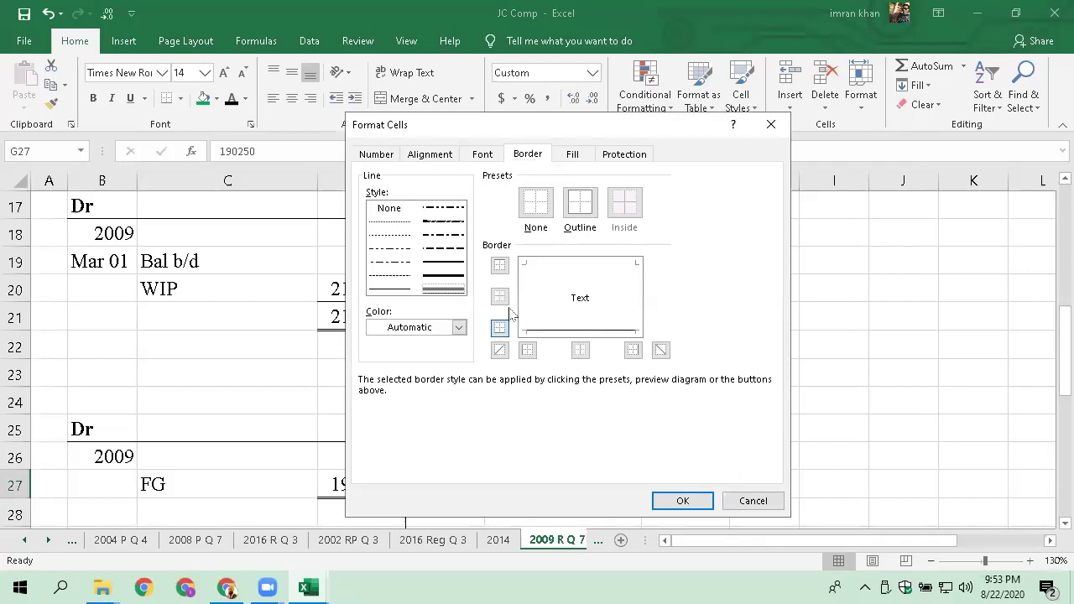
click(581, 331)
key(Return)
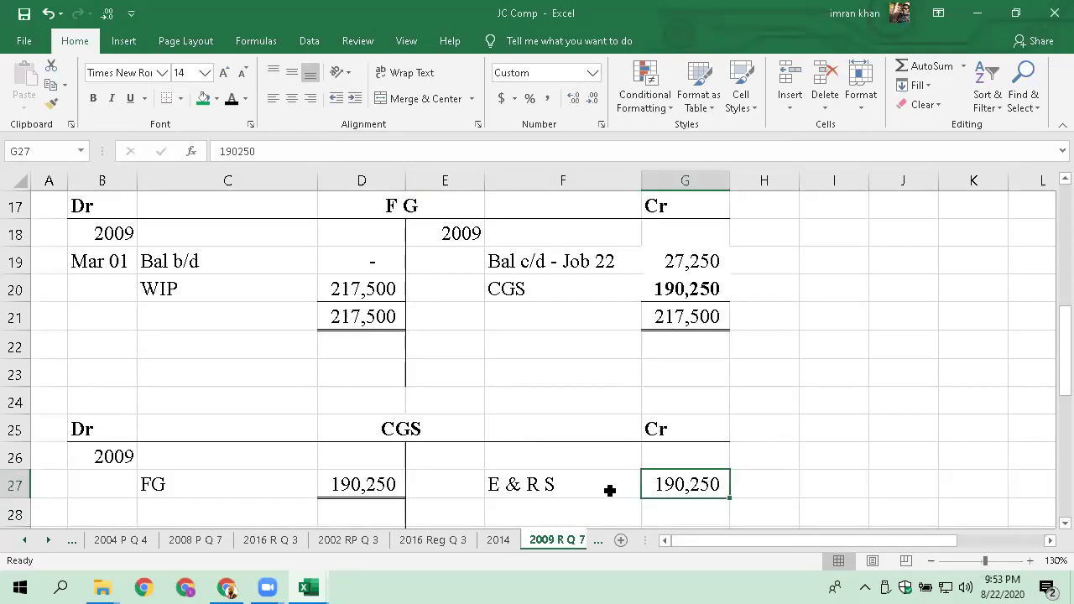
Review the completed Work in process, F G and CGS accounts against each other
scroll(609, 489, down, 1)
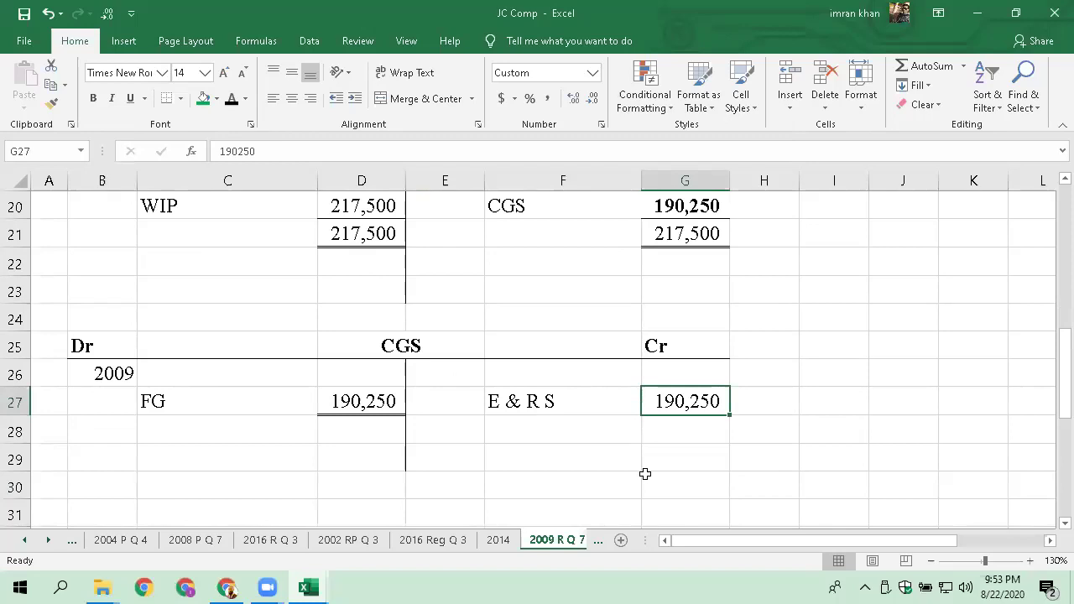
scroll(646, 480, up, 1)
scroll(646, 481, up, 3)
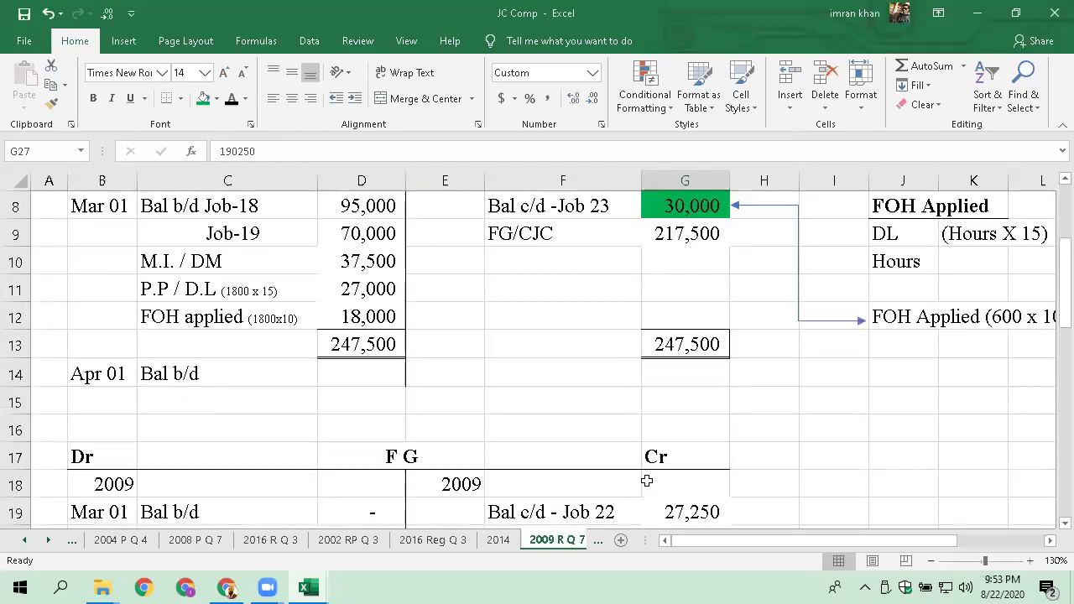
scroll(660, 460, up, 1)
scroll(660, 460, up, 1)
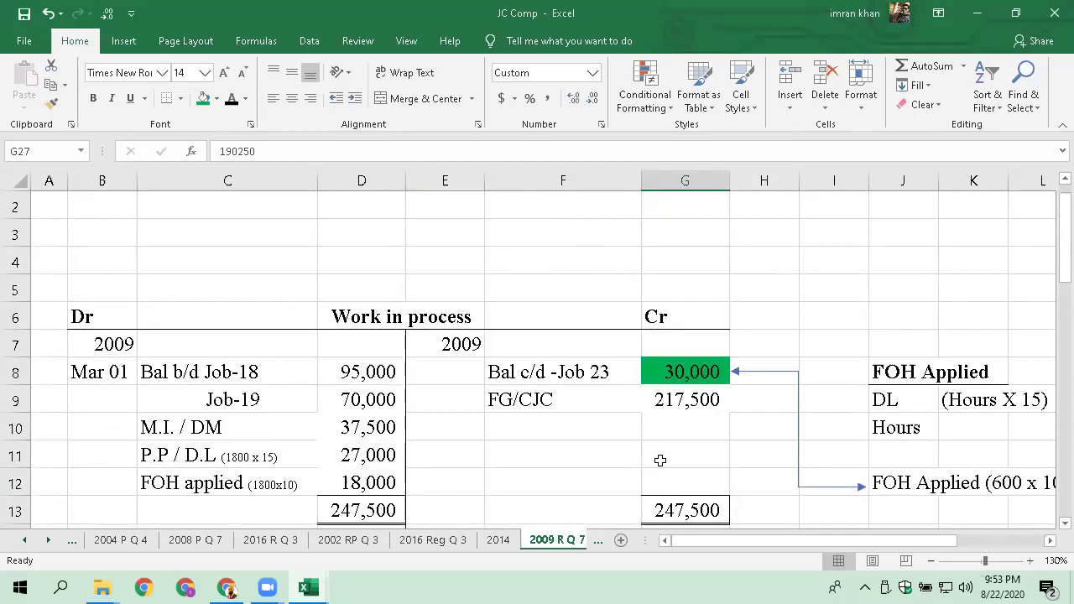
scroll(660, 460, down, 1)
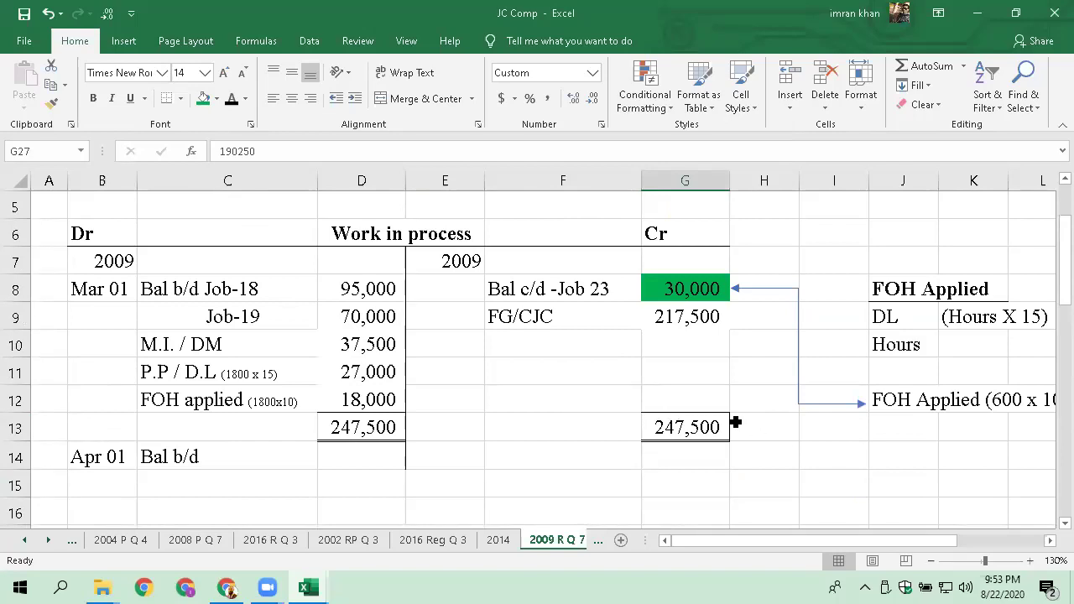
scroll(682, 427, down, 4)
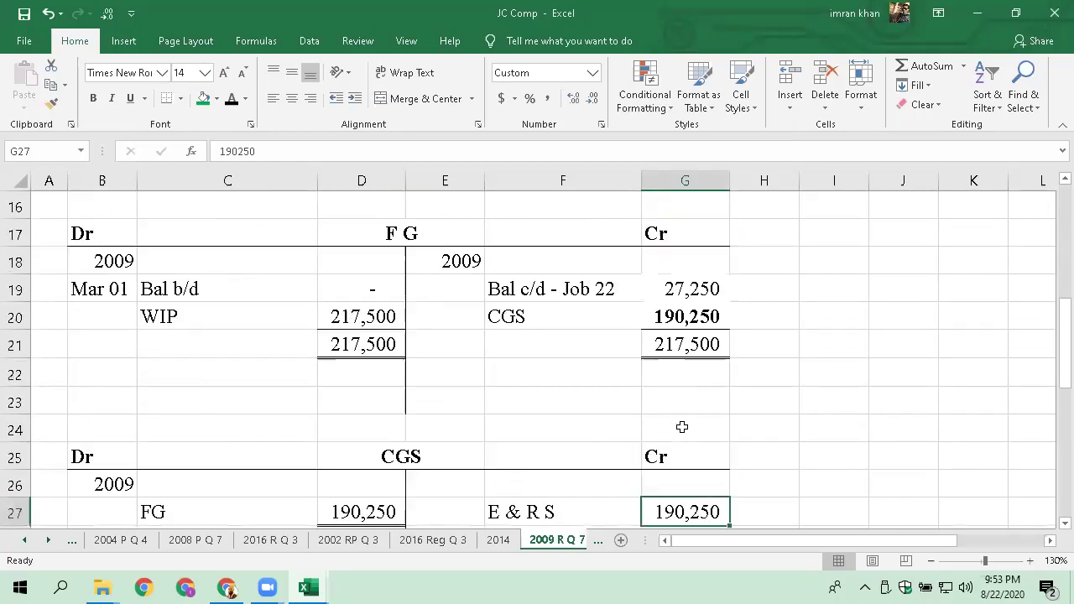
scroll(682, 427, down, 2)
scroll(682, 427, up, 5)
scroll(682, 427, down, 4)
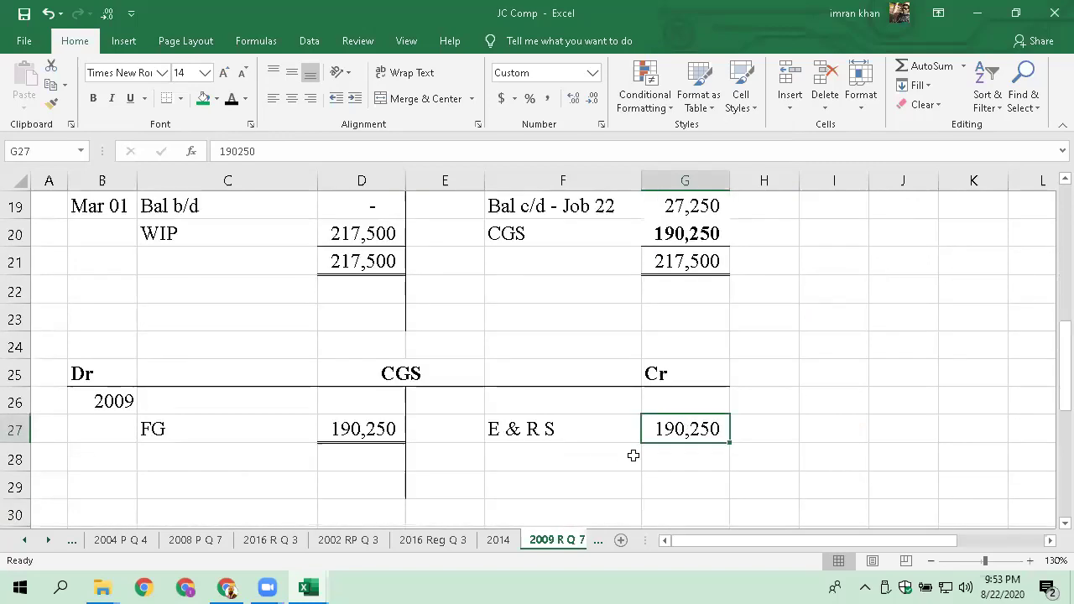
click(616, 476)
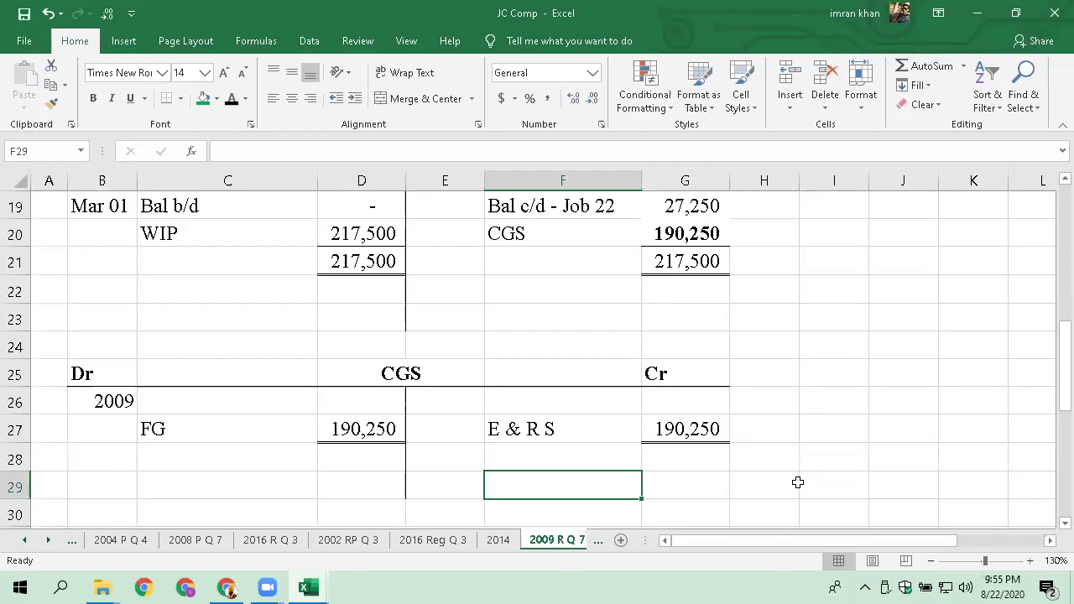
Examine the material, labour and FOH debits and the FG/CJC credit in Work in process, plus the CGS entry in the F G account
scroll(457, 357, up, 5)
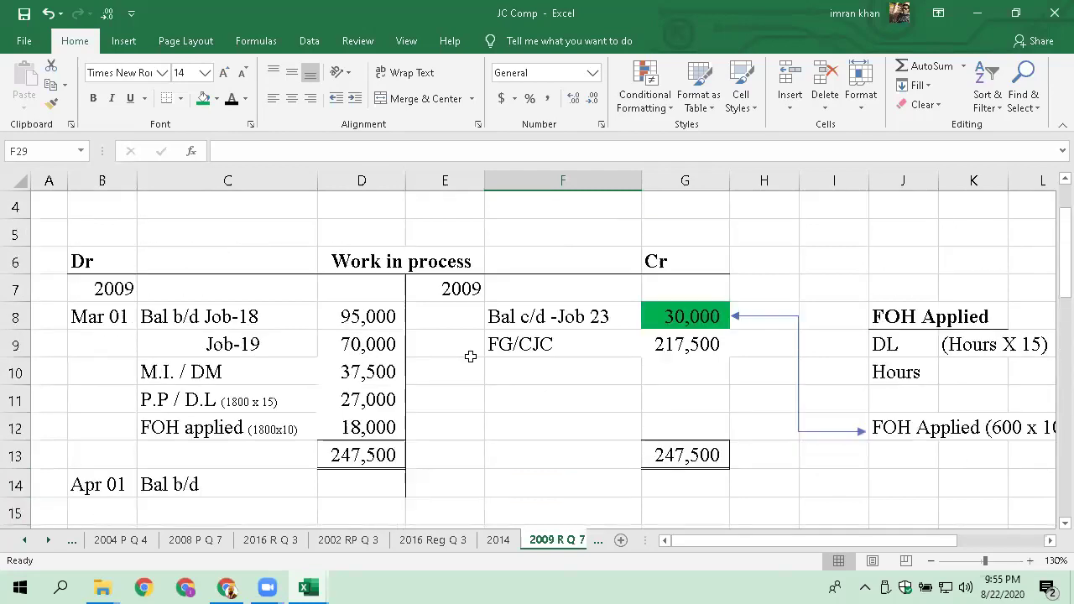
click(363, 369)
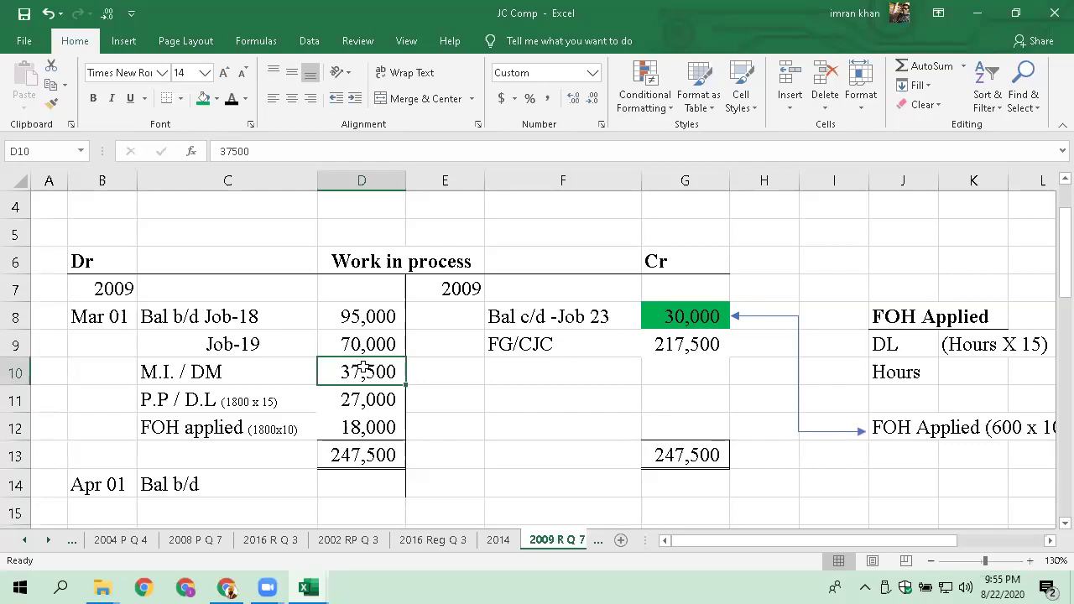
click(375, 401)
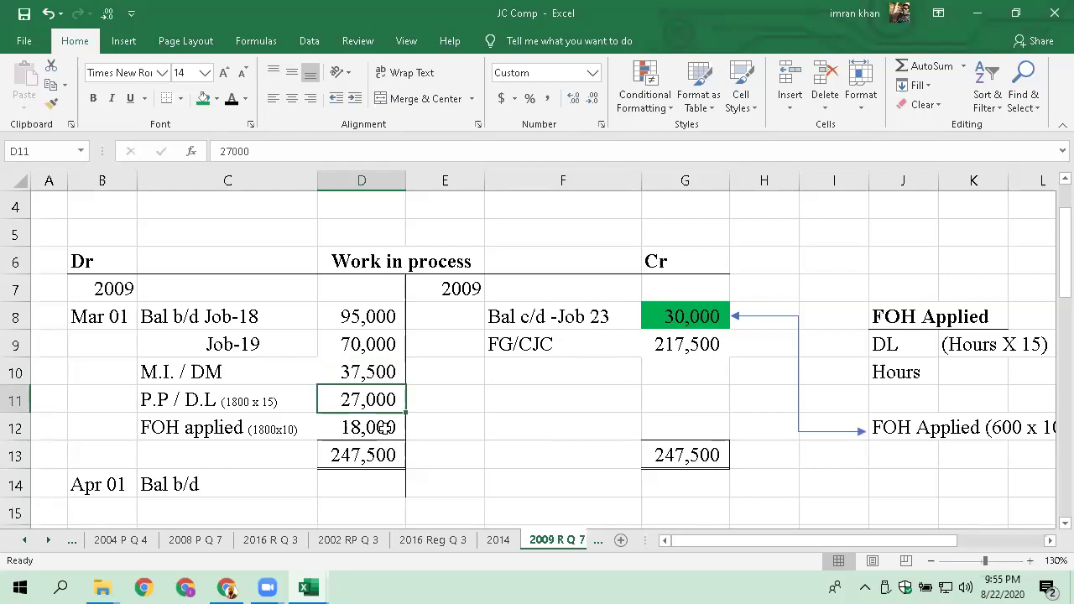
click(383, 428)
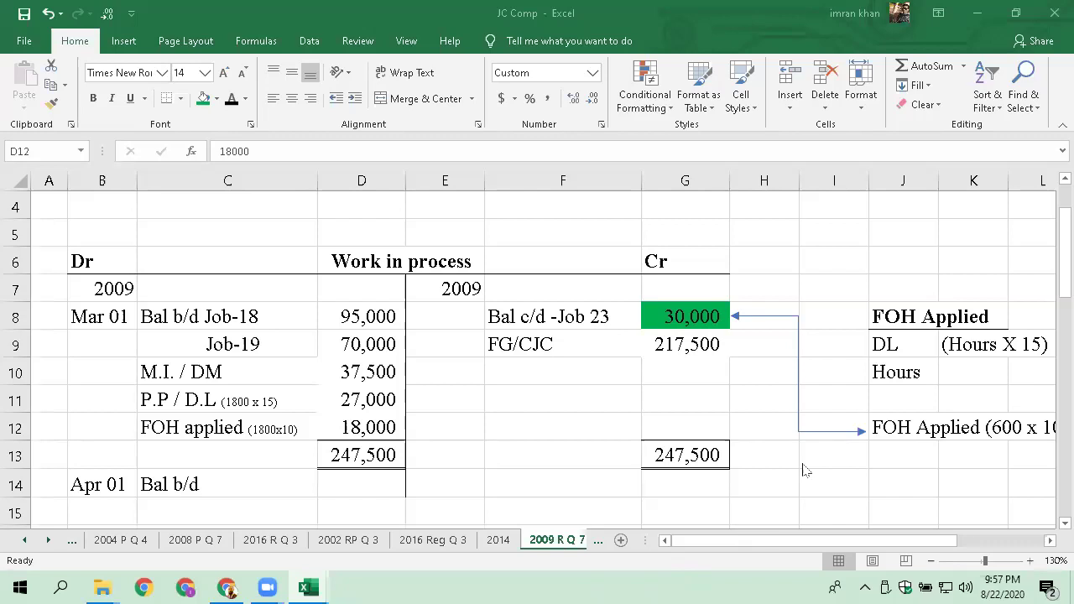
click(697, 344)
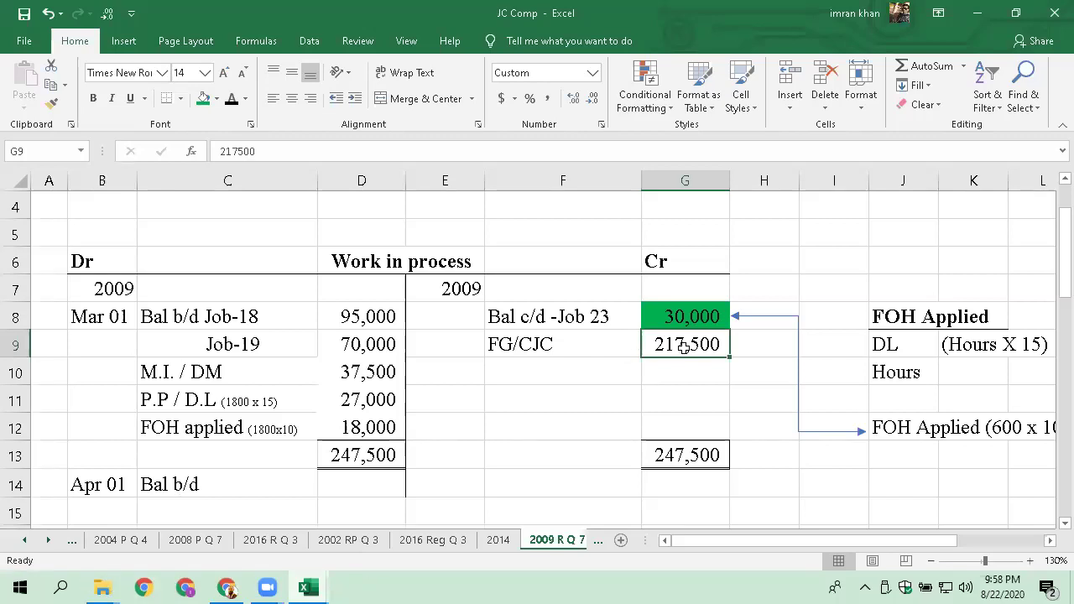
scroll(684, 347, down, 2)
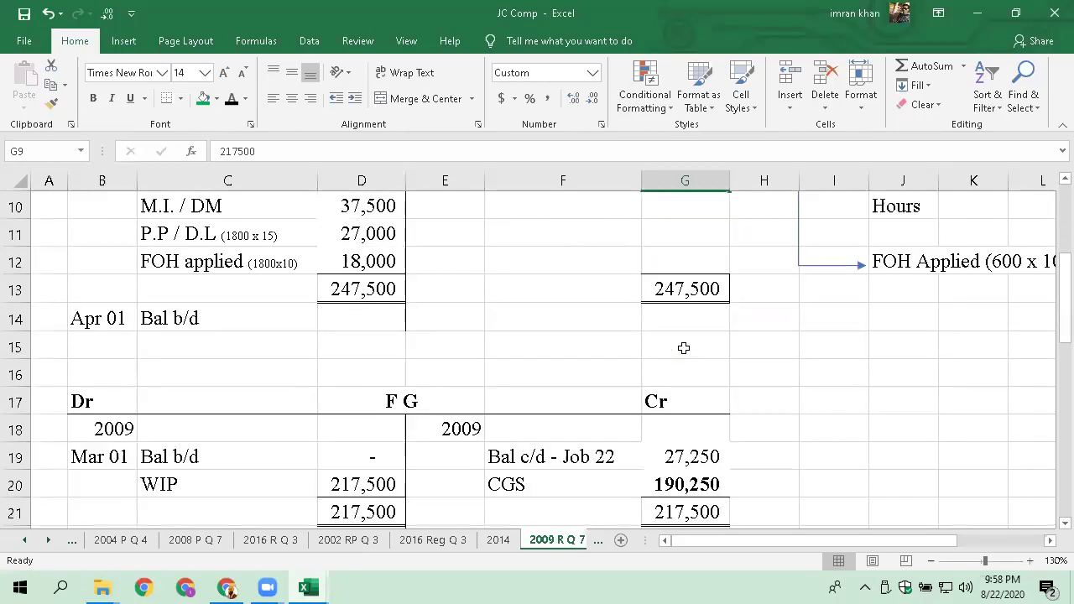
click(398, 391)
scroll(397, 391, down, 1)
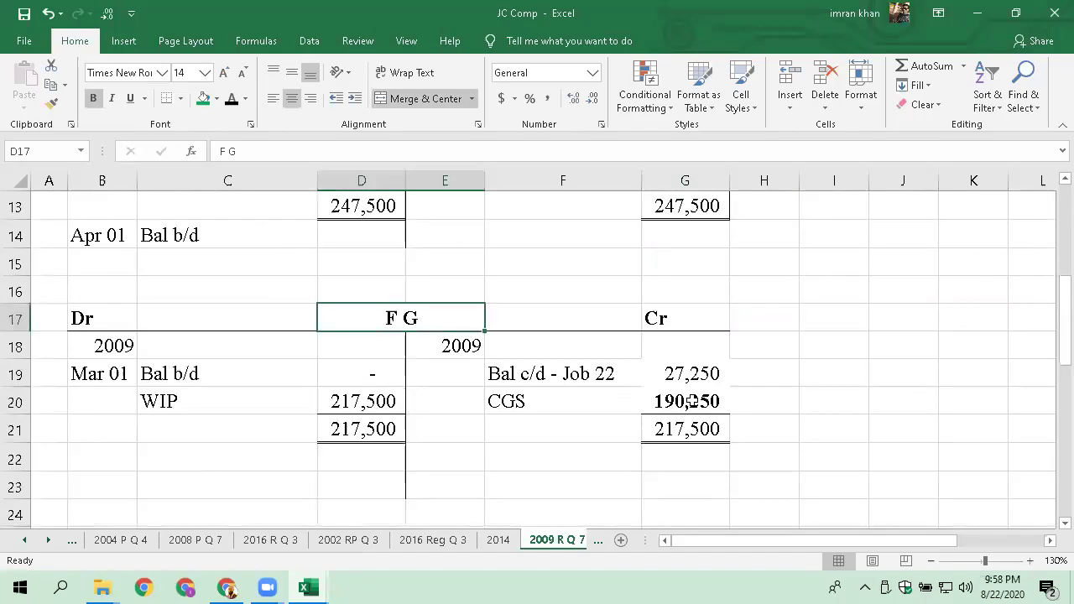
click(690, 402)
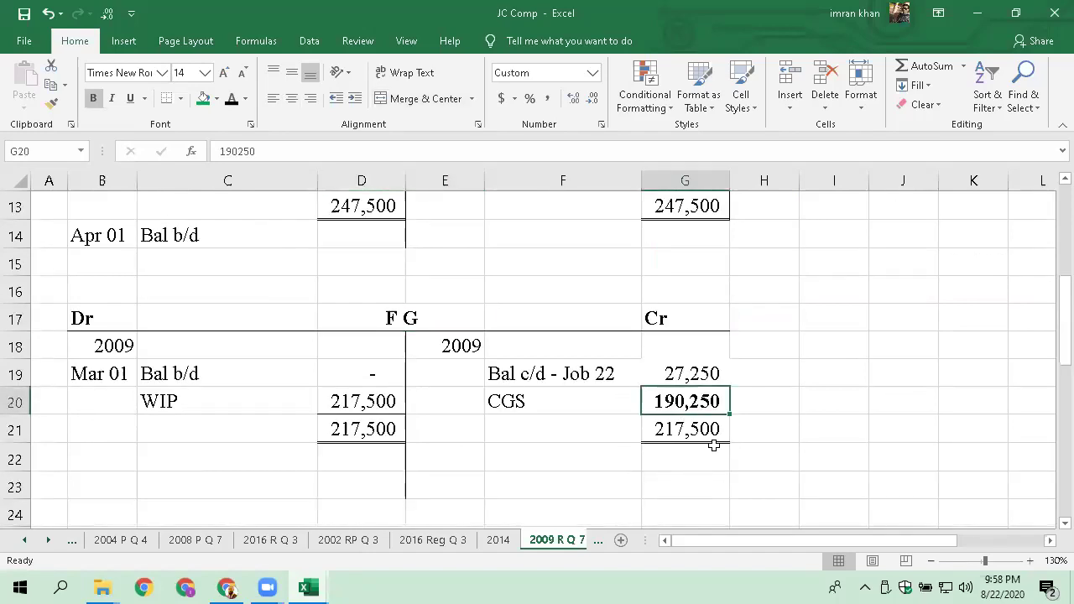